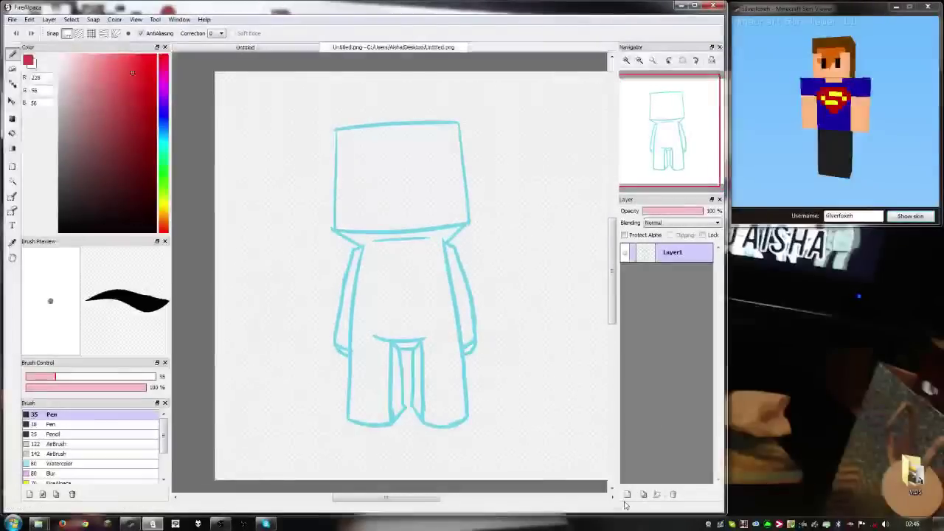
# Add a new layer above the blue character sketch on Layer1
pyautogui.click(627, 494)
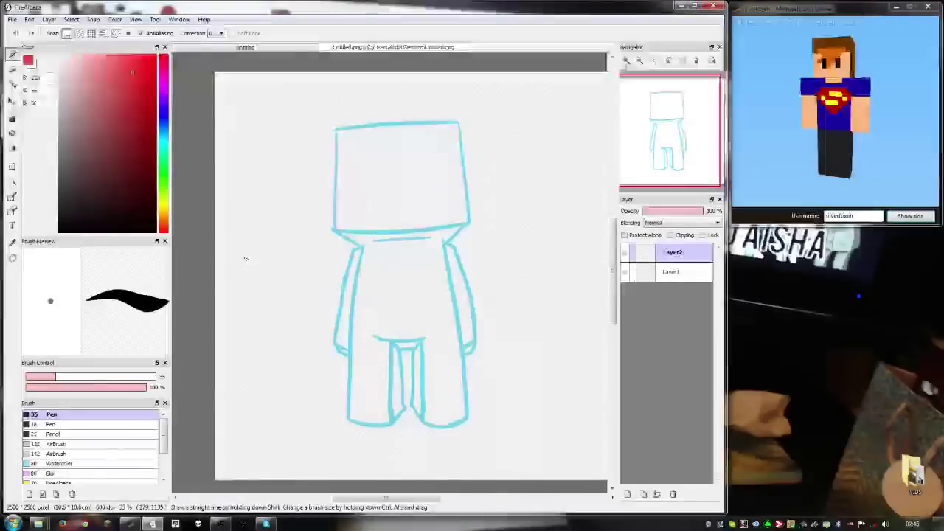
pyautogui.moveTo(328, 249); pyautogui.dragTo(312, 236)
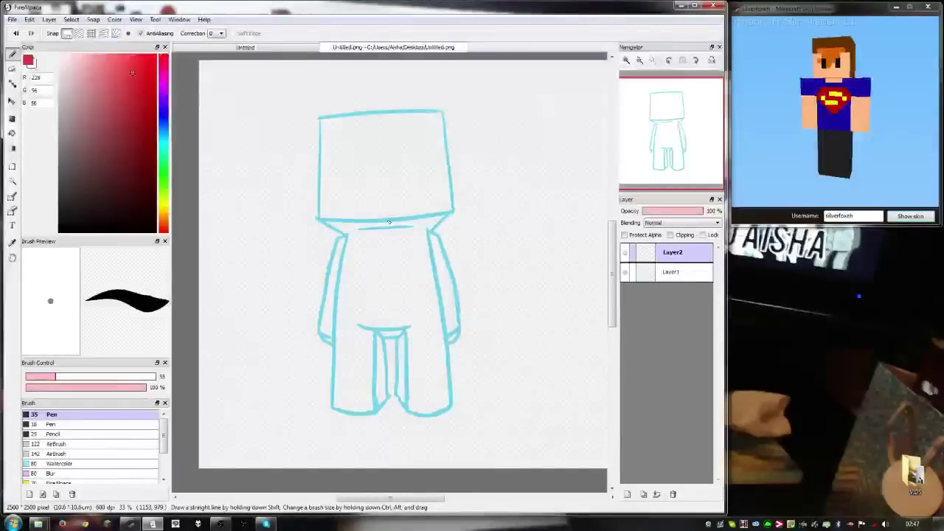
pyautogui.scroll(2, 412, 234)
pyautogui.scroll(-3, 411, 234)
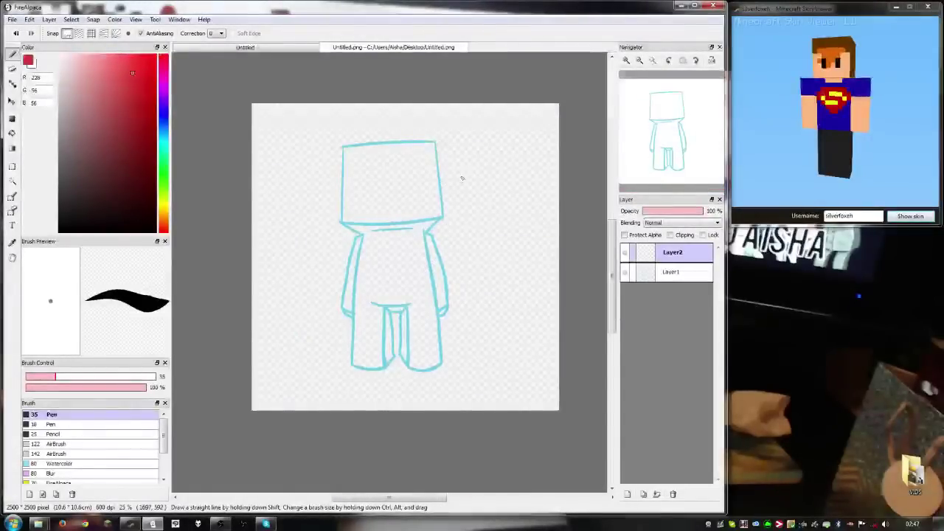
# Scale up the character sketch on Layer1 so it fills more of the canvas height
pyautogui.click(670, 272)
pyautogui.hotkey('ctrl', 't')
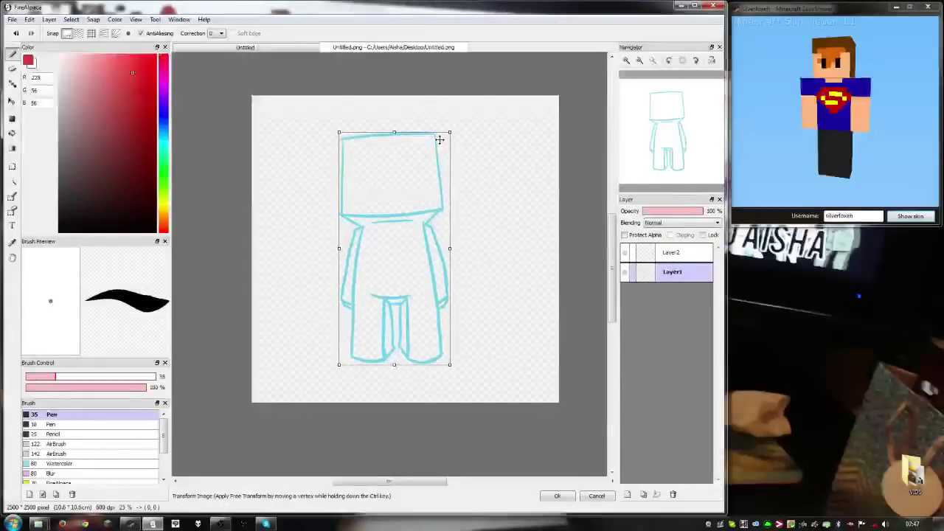
pyautogui.moveTo(450, 131)
pyautogui.mouseDown()
pyautogui.moveTo(483, 116)
pyautogui.moveTo(473, 126)
pyautogui.mouseUp()
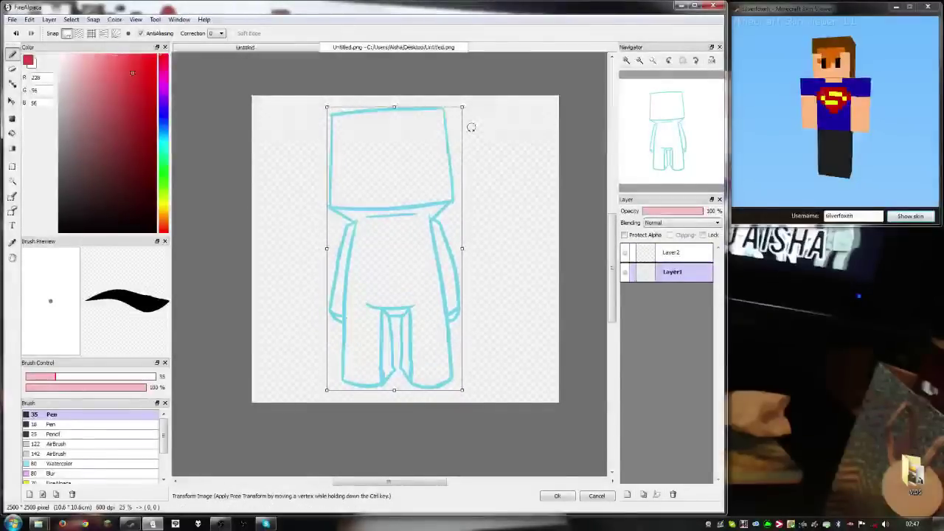
pyautogui.press('Return')
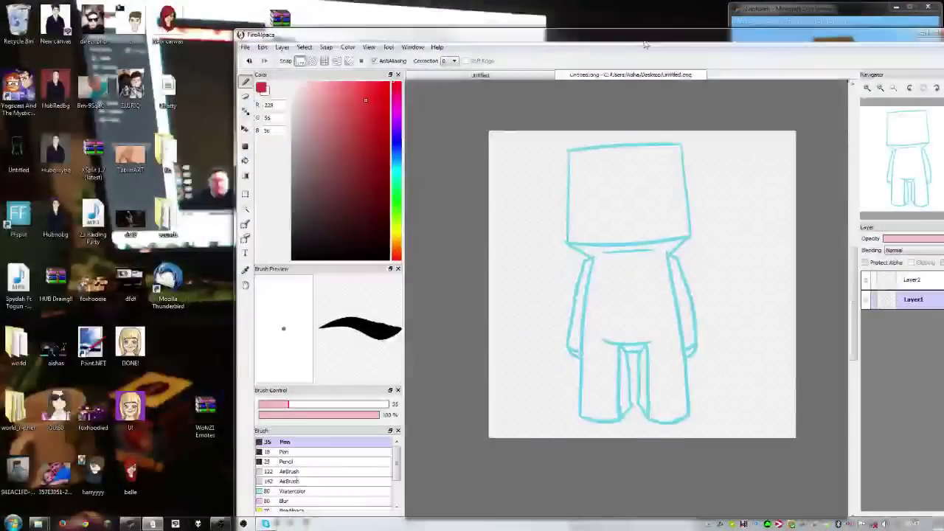
# Open Untitled.png from the desktop again as another document and enlarge the window to fill the screen
pyautogui.click(19, 153)
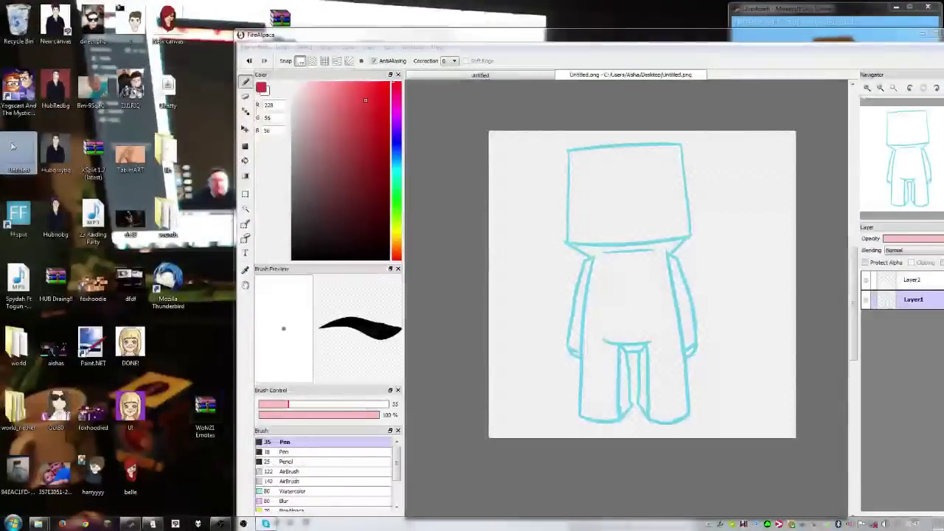
pyautogui.moveTo(18, 153); pyautogui.dragTo(686, 193)
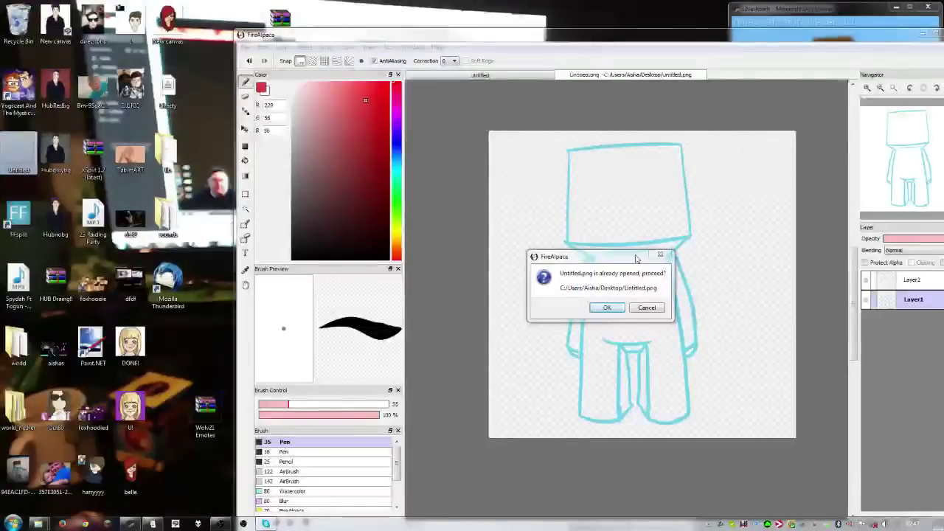
pyautogui.click(617, 310)
pyautogui.moveTo(611, 36); pyautogui.dragTo(399, 0)
pyautogui.scroll(3, 475, 276)
pyautogui.scroll(-5, 475, 273)
pyautogui.scroll(1, 475, 273)
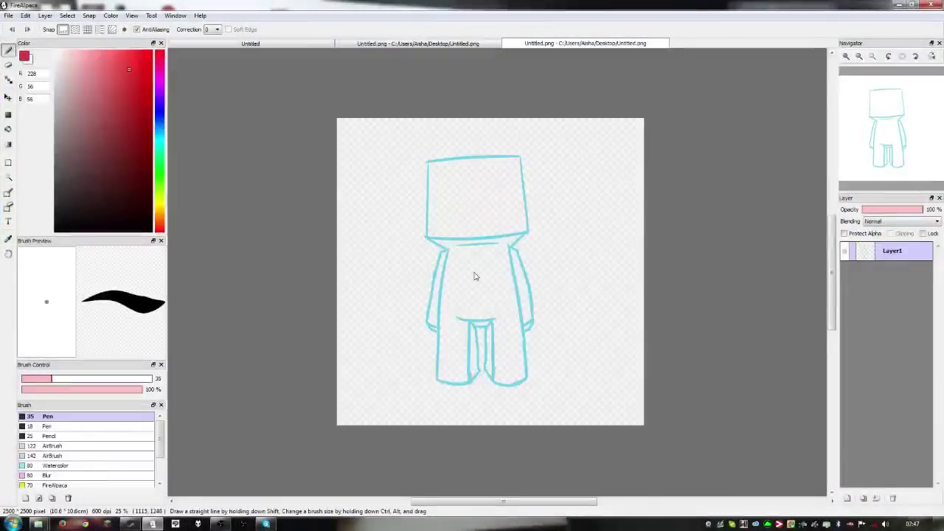
# Transform the sketch in the reopened document, enlarging the figure to nearly the full canvas height
pyautogui.hotkey('ctrl', 't')
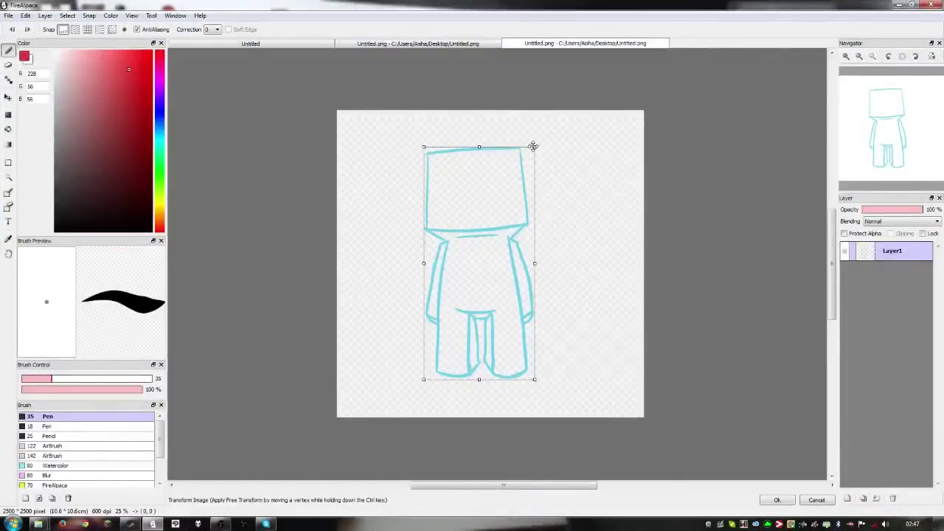
pyautogui.moveTo(534, 145); pyautogui.dragTo(552, 144)
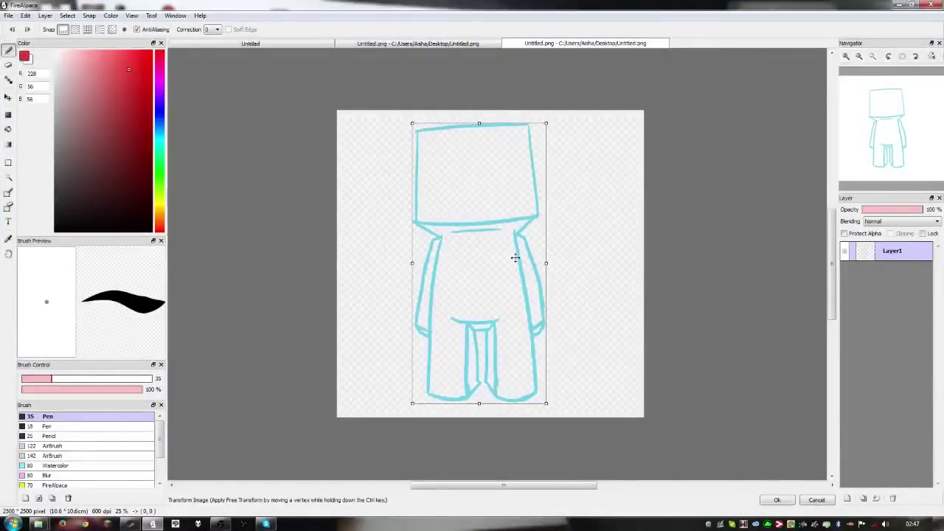
pyautogui.press('Return')
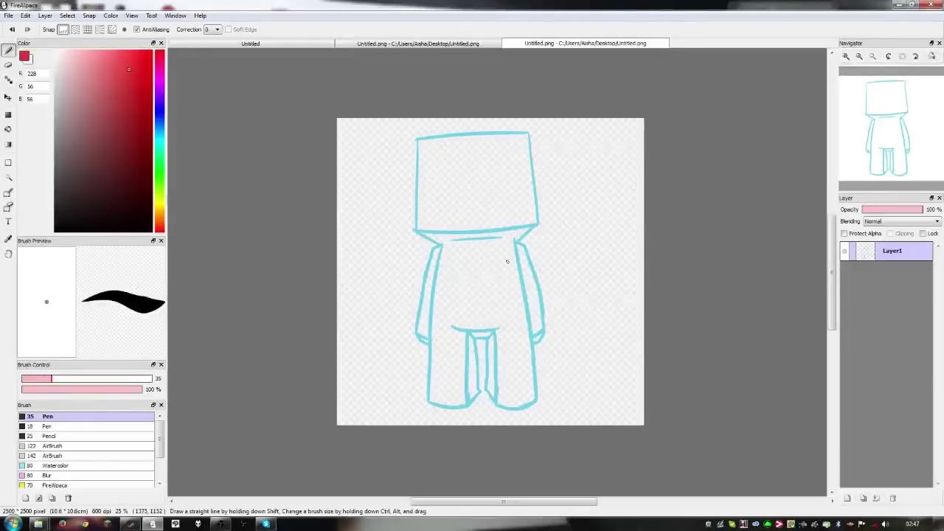
# Add a new layer above the sketch and set up the filled-shape tool to draw a Polygon
pyautogui.scroll(1, 396, 350)
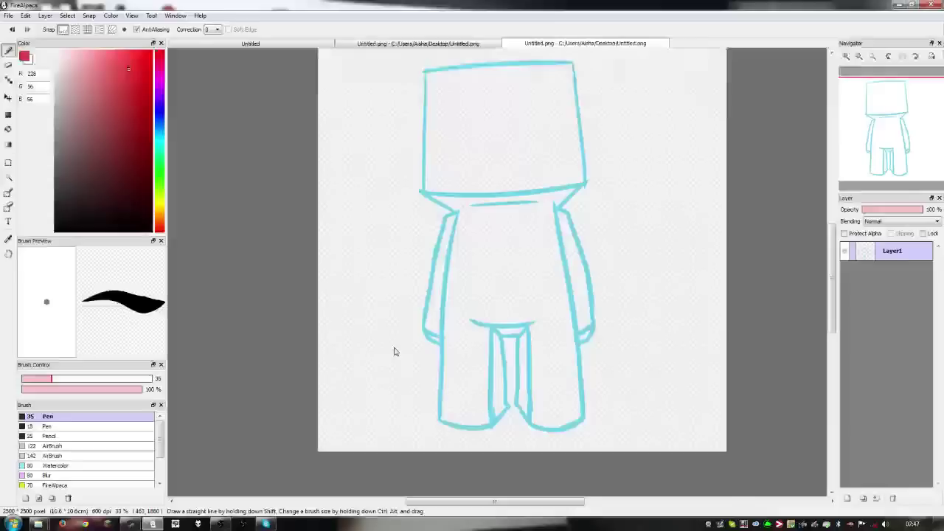
pyautogui.scroll(1, 543, 138)
pyautogui.moveTo(536, 117); pyautogui.dragTo(569, 253)
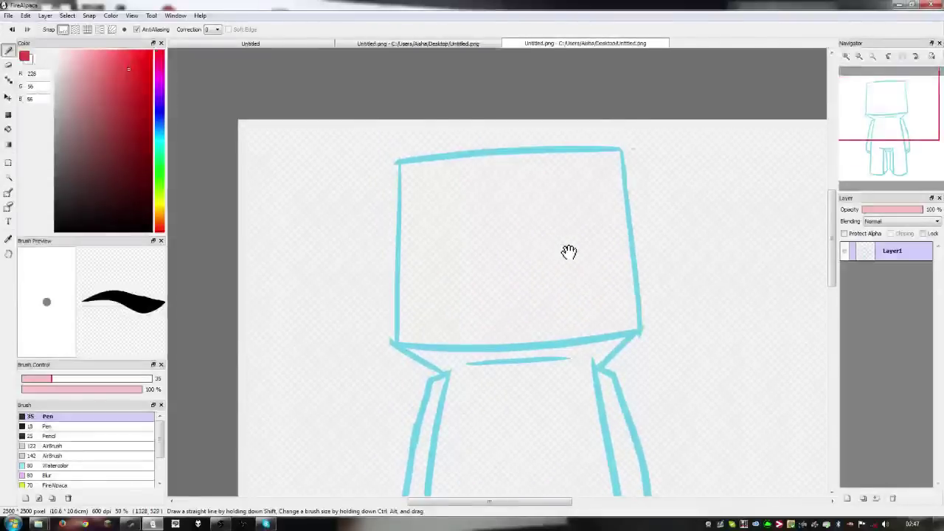
pyautogui.scroll(1, 565, 249)
pyautogui.scroll(-1, 567, 241)
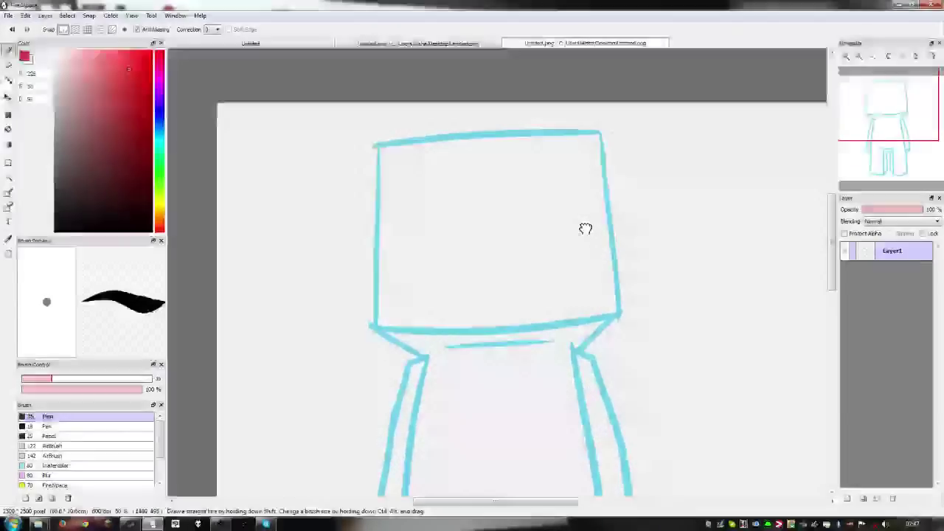
pyautogui.click(848, 499)
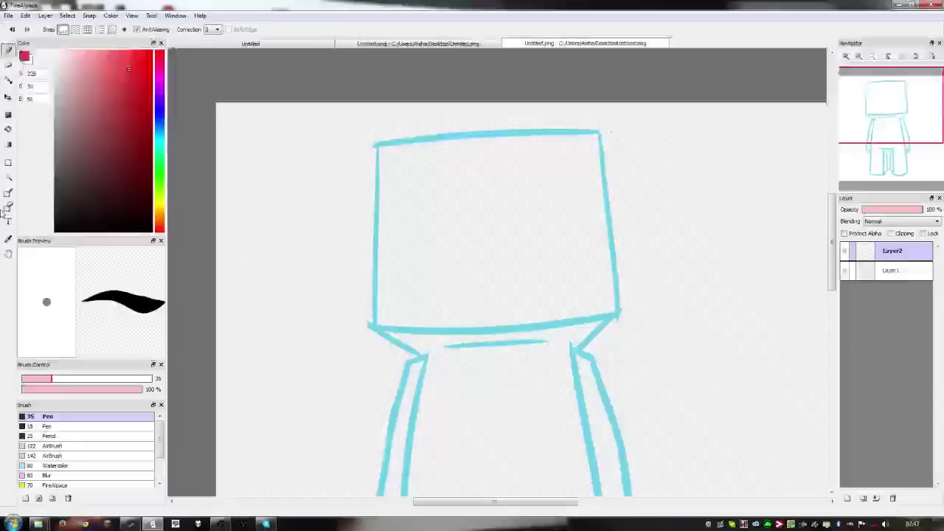
pyautogui.click(9, 116)
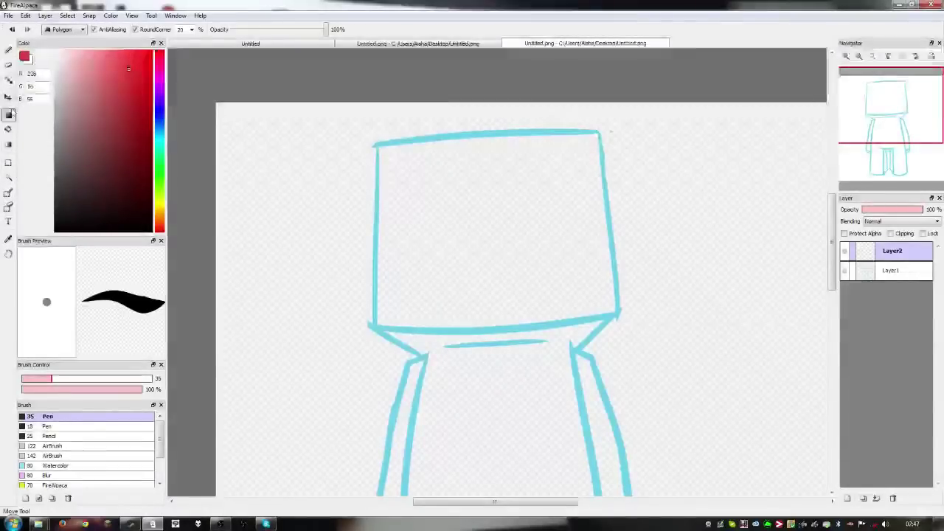
pyautogui.click(65, 29)
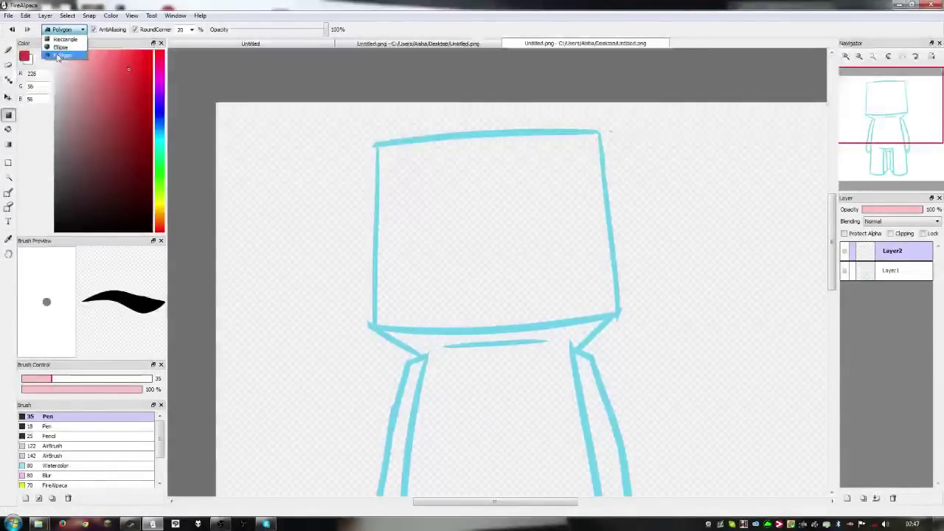
pyautogui.click(58, 55)
pyautogui.doubleClick(180, 30)
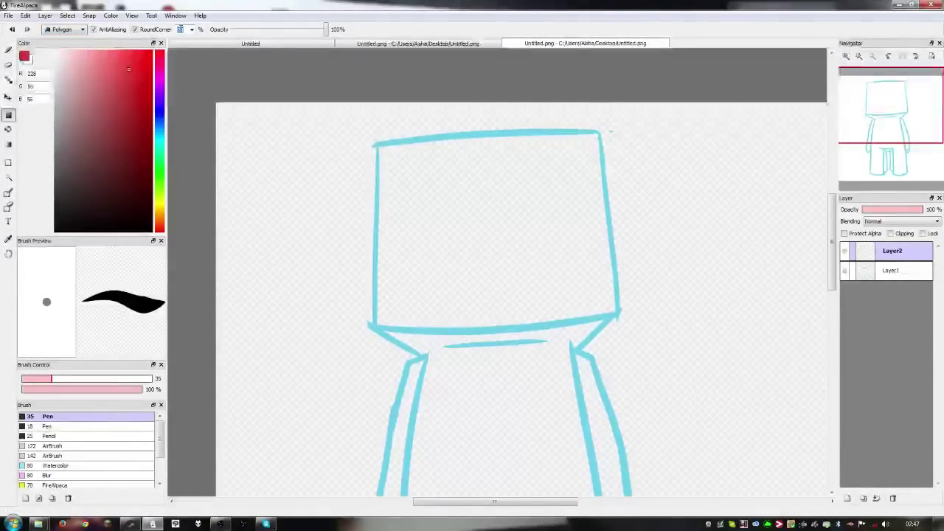
pyautogui.press('Escape')
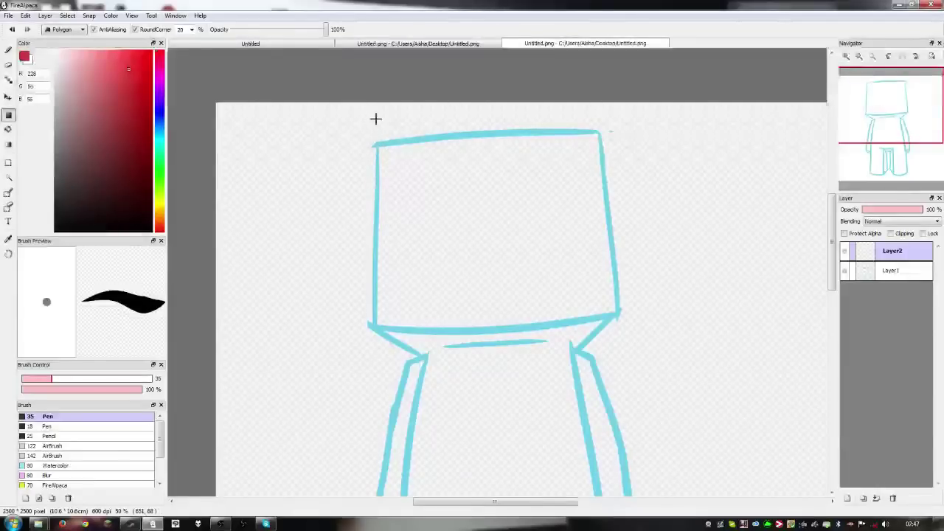
# Fill the front of the head on Layer2 with a light peach polygon (RGB 255, 219, 190) following the sketch's four corners
pyautogui.click(157, 216)
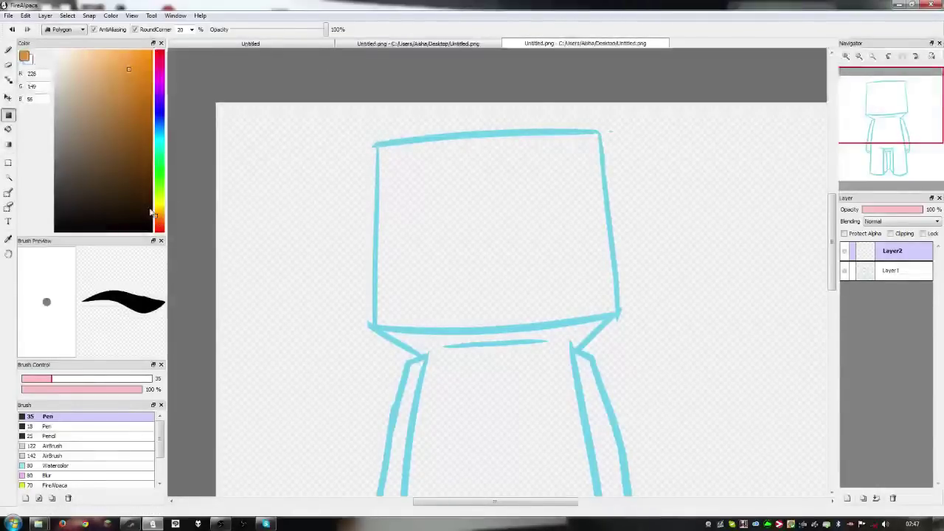
pyautogui.click(69, 50)
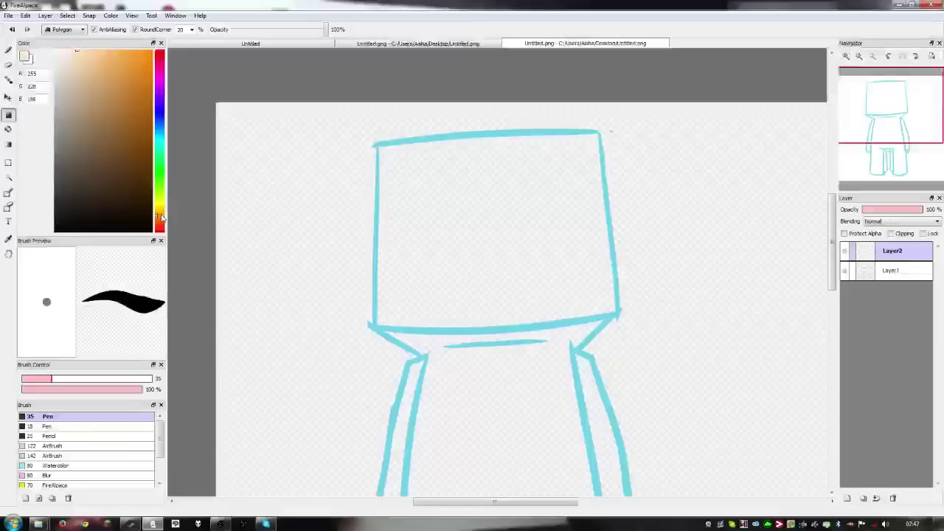
pyautogui.moveTo(161, 220); pyautogui.dragTo(160, 222)
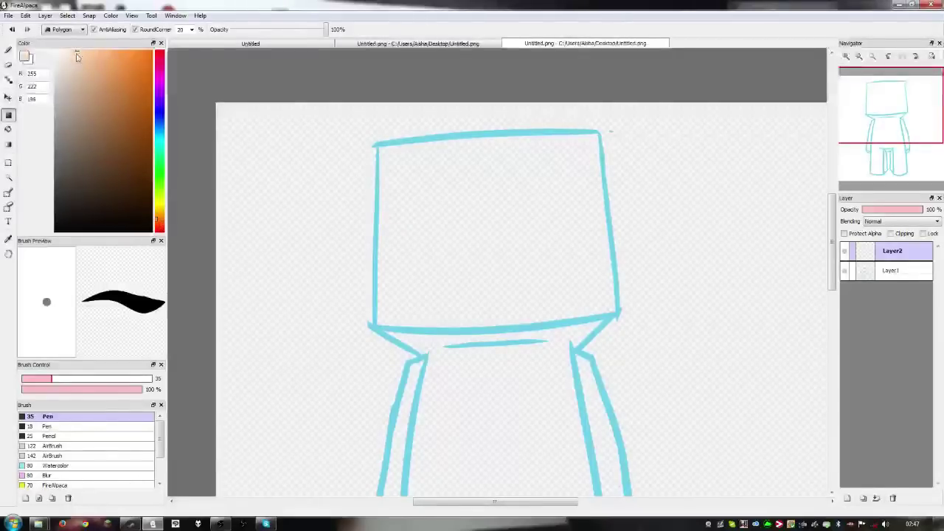
pyautogui.click(375, 144)
pyautogui.click(599, 133)
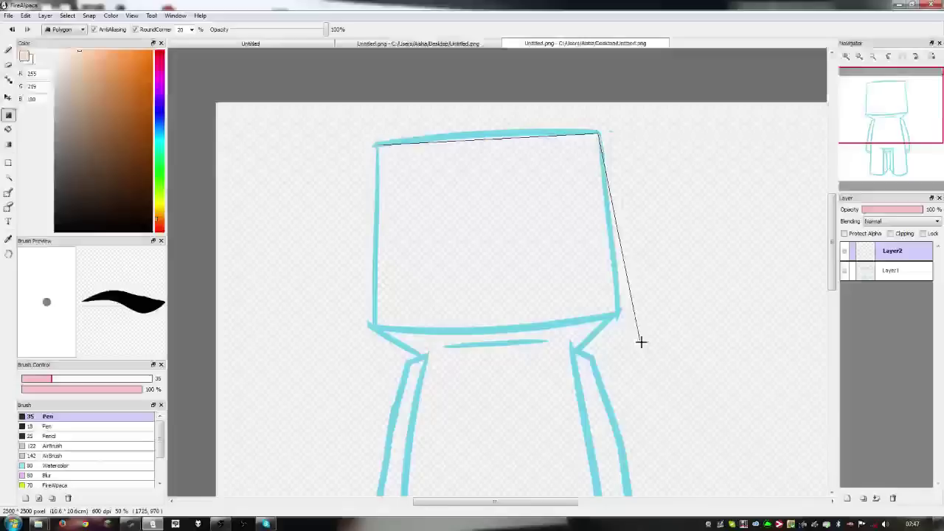
pyautogui.click(618, 316)
pyautogui.click(371, 327)
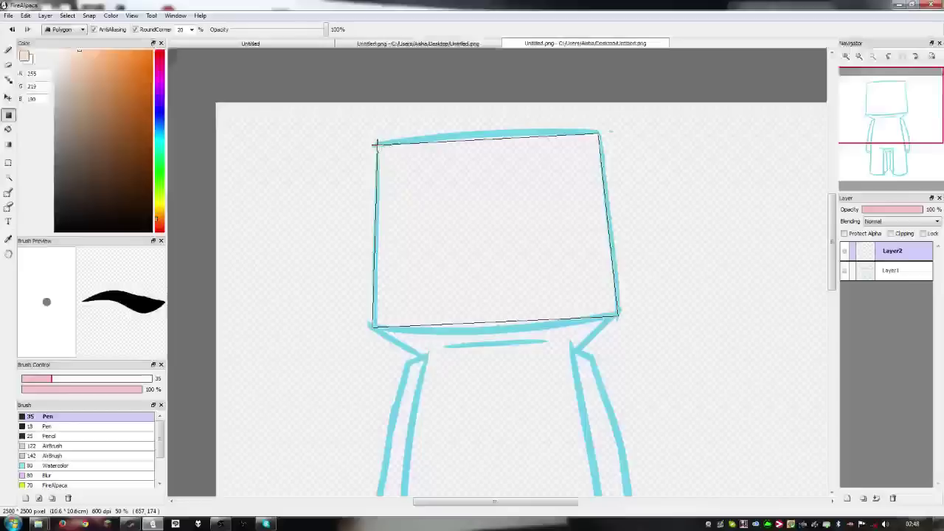
pyautogui.click(377, 146)
# Check the head fill against the sketch by hiding and reshowing Layer1 and inspecting the head's lower corner
pyautogui.scroll(2, 544, 315)
pyautogui.scroll(-3, 544, 315)
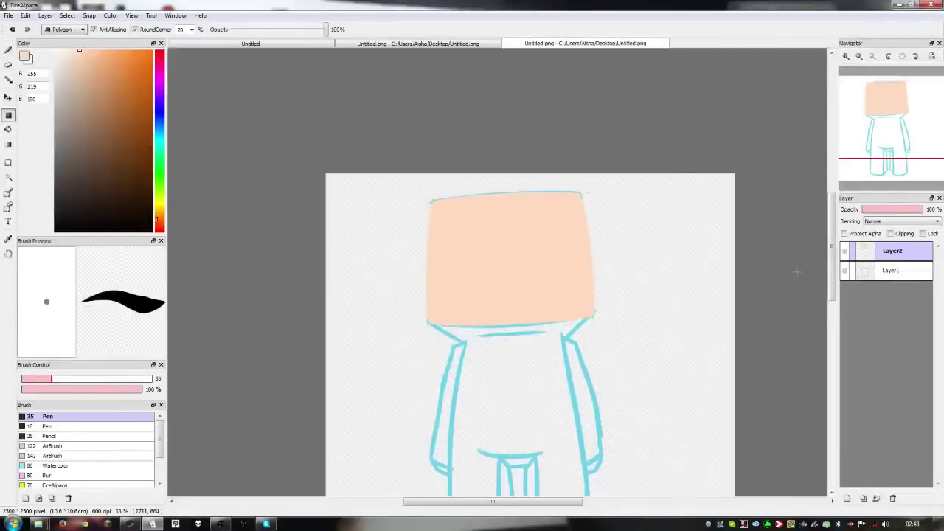
pyautogui.click(844, 272)
pyautogui.click(845, 271)
pyautogui.scroll(3, 608, 310)
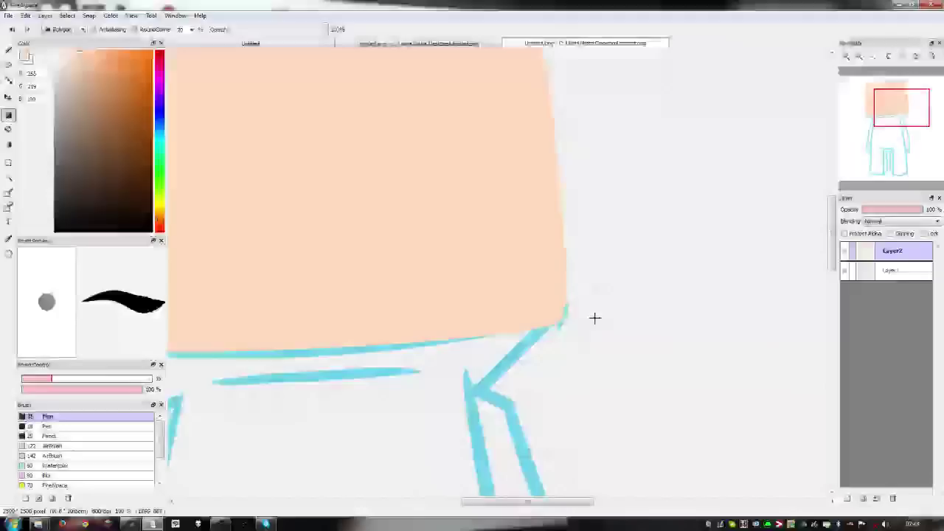
pyautogui.moveTo(447, 315); pyautogui.dragTo(532, 258)
pyautogui.scroll(-2, 532, 257)
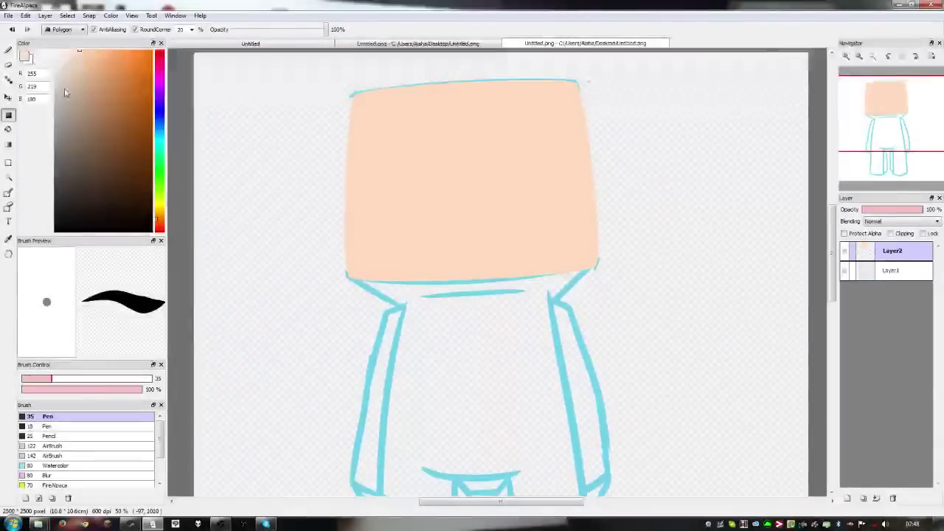
# Fill the underside of the head with a darker peach polygon (RGB 238, 195, 160) on a new layer between Layer1 and Layer2
pyautogui.click(87, 66)
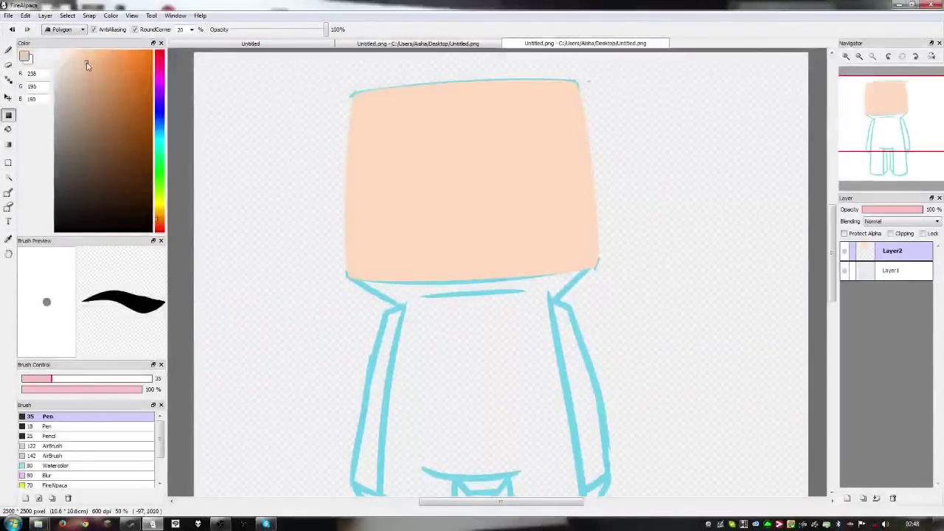
pyautogui.click(882, 272)
pyautogui.click(848, 499)
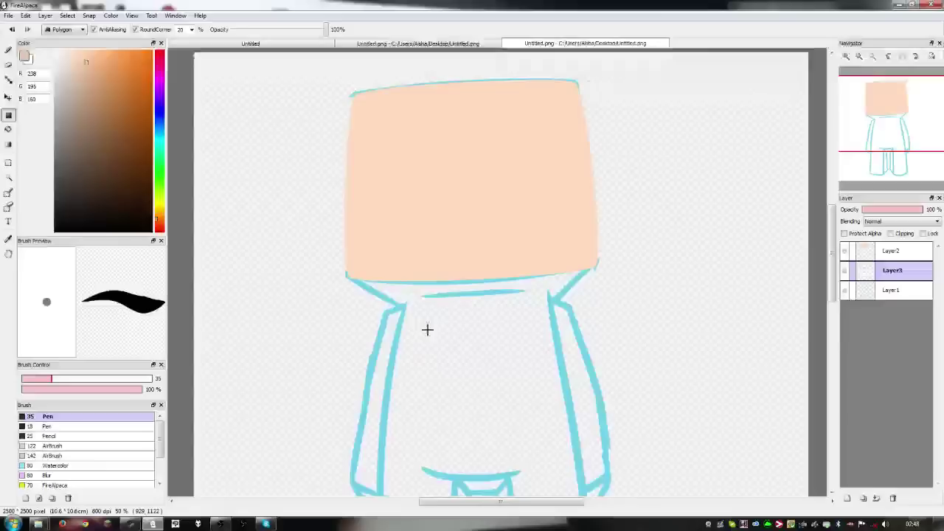
pyautogui.click(399, 303)
pyautogui.click(552, 301)
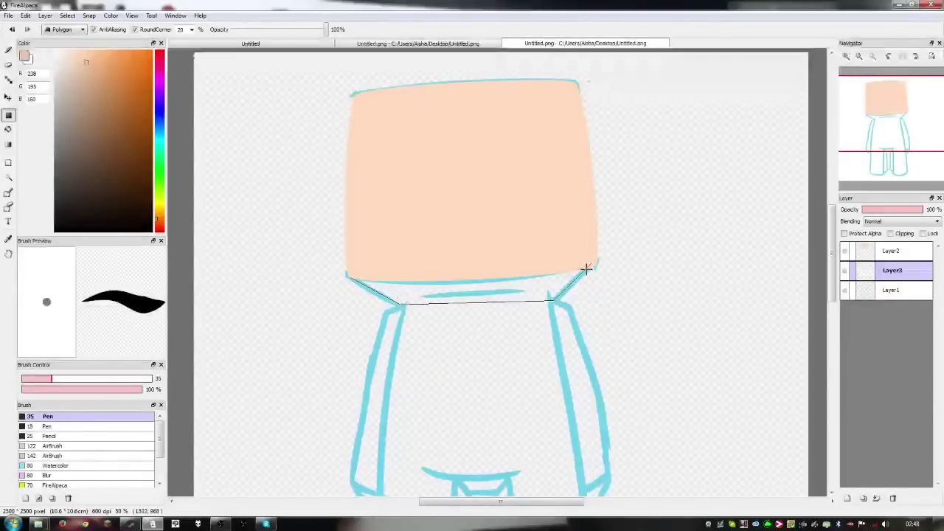
pyautogui.click(594, 262)
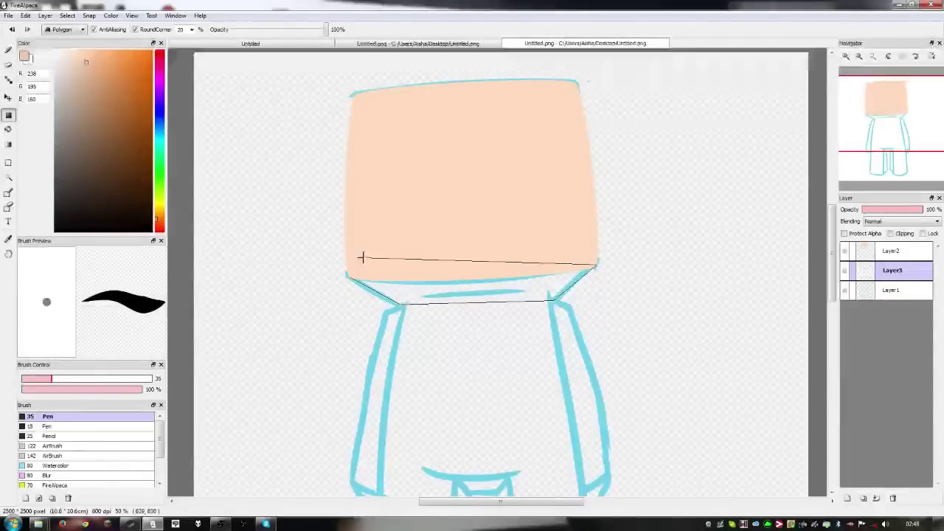
pyautogui.click(352, 274)
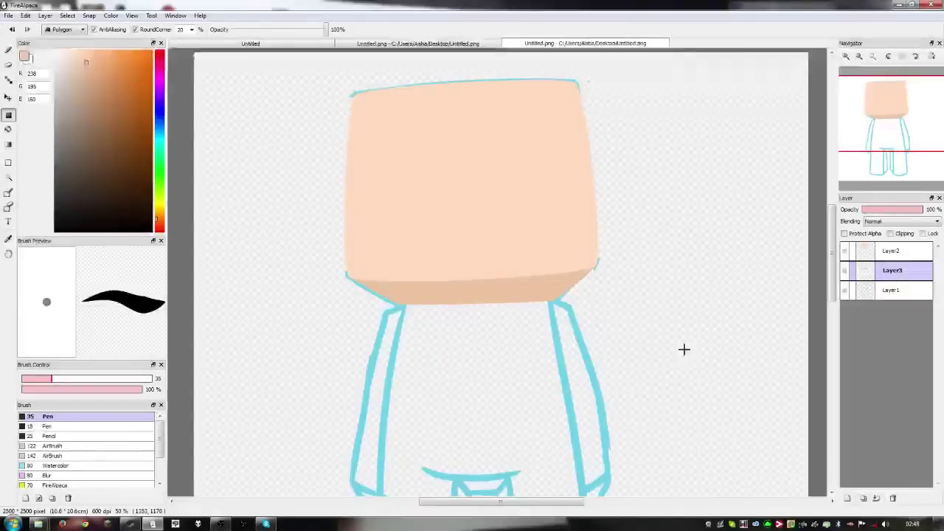
pyautogui.click(846, 291)
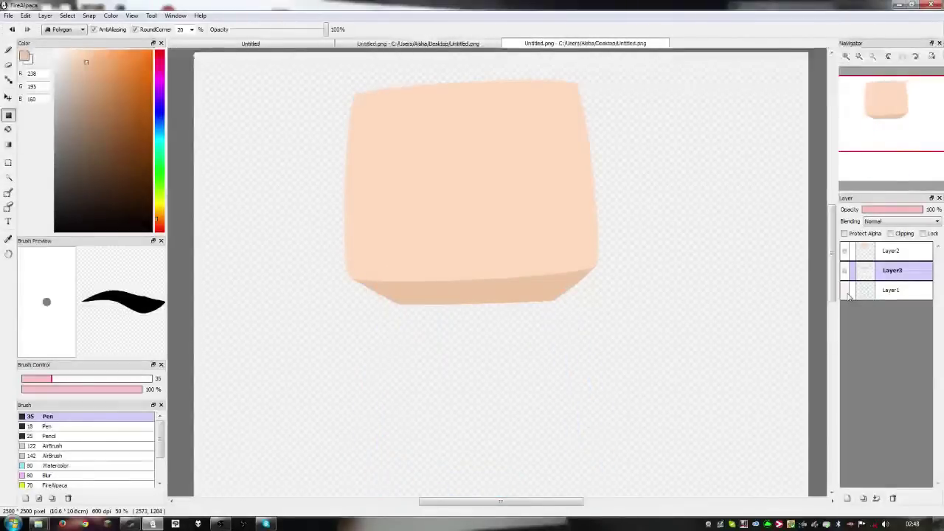
pyautogui.click(845, 291)
pyautogui.moveTo(455, 384); pyautogui.dragTo(497, 219)
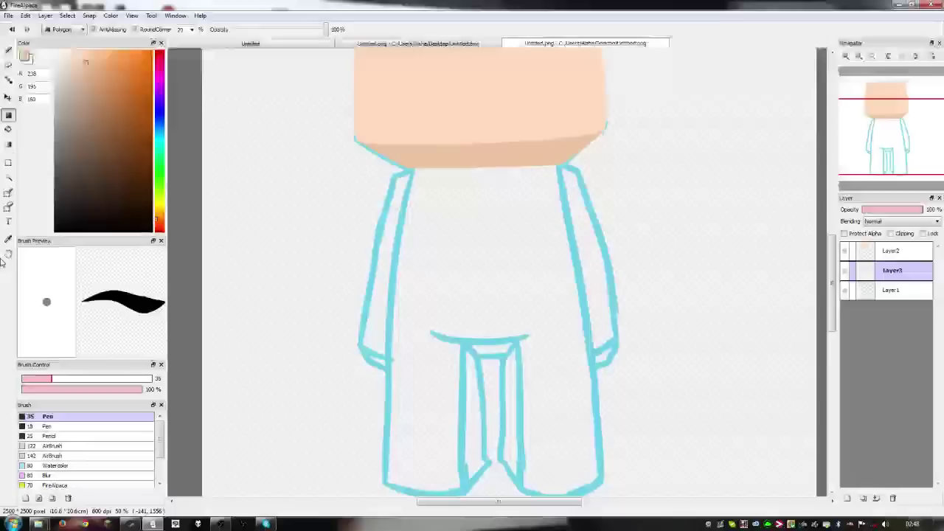
# Set the drawing colour to a strong, slightly crimson red for the shirt
pyautogui.click(154, 219)
pyautogui.click(127, 76)
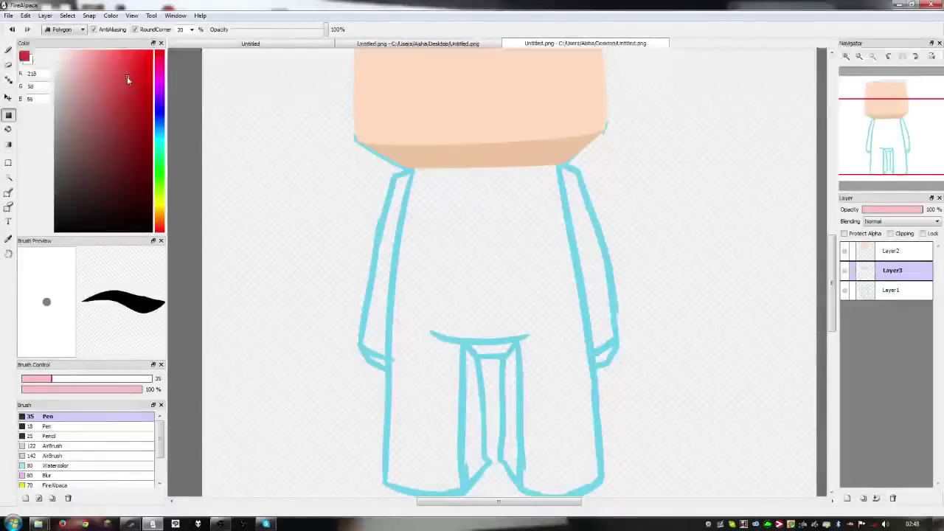
pyautogui.click(410, 164)
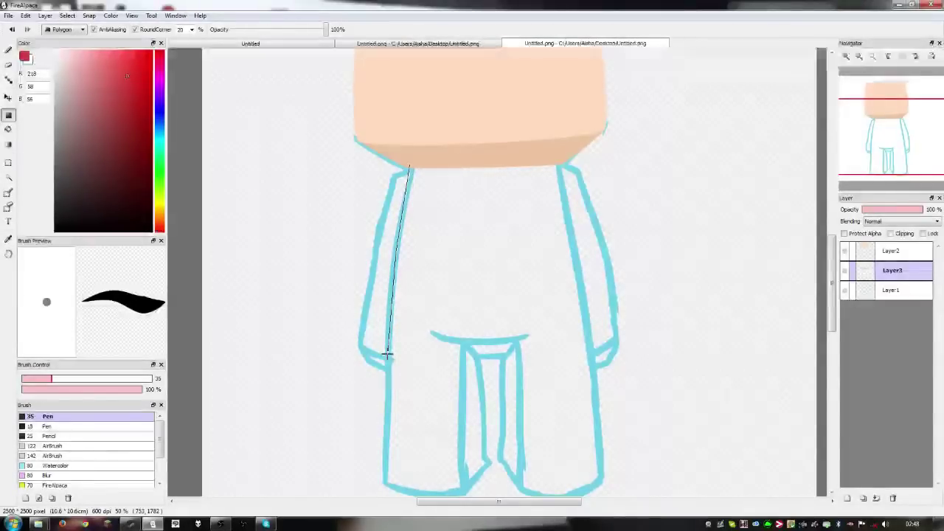
pyautogui.doubleClick(405, 336)
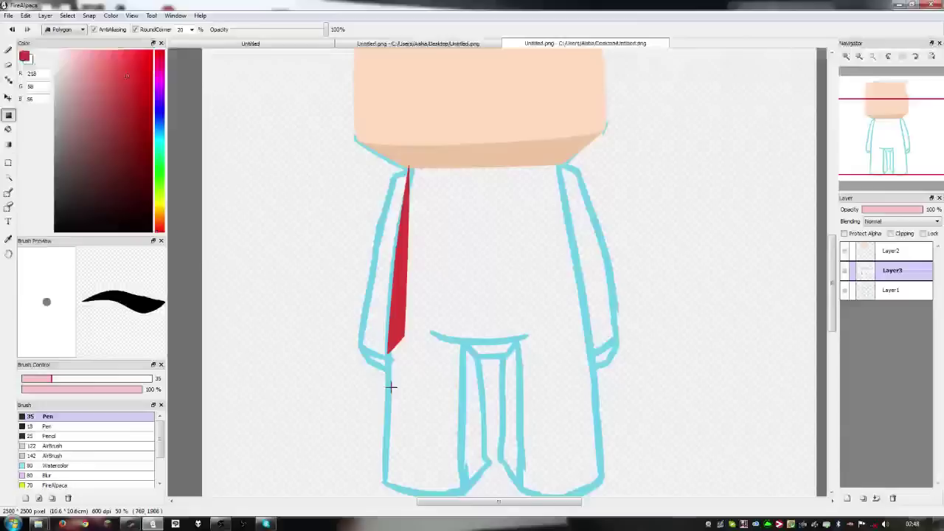
pyautogui.hotkey('ctrl', 'z')
# Fill the shirt's torso on Layer3 with a red polygon from the neck to just above the legs, and set corner rounding to 25%
pyautogui.click(408, 166)
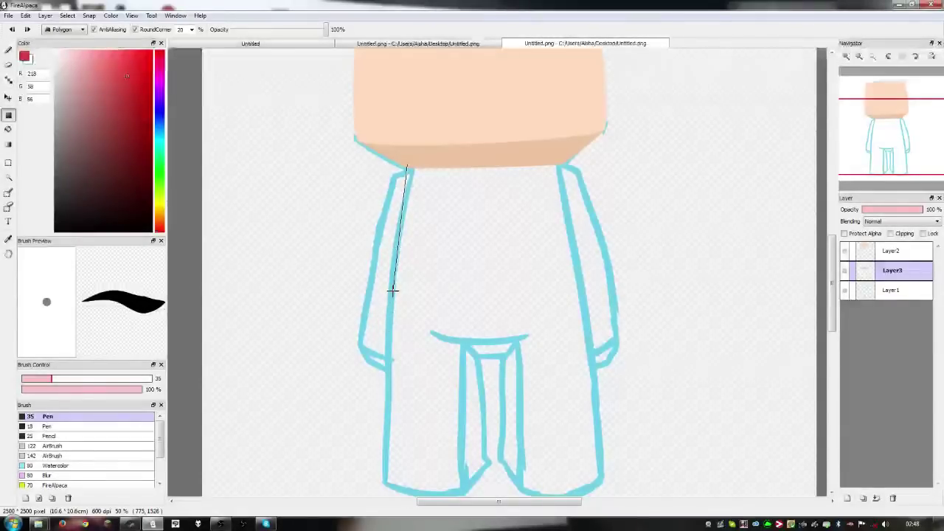
pyautogui.click(454, 318)
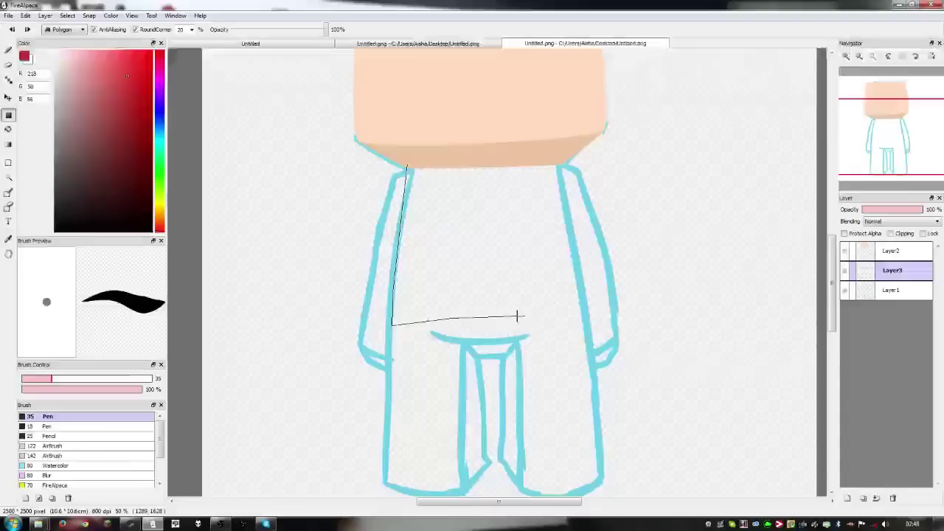
pyautogui.click(589, 327)
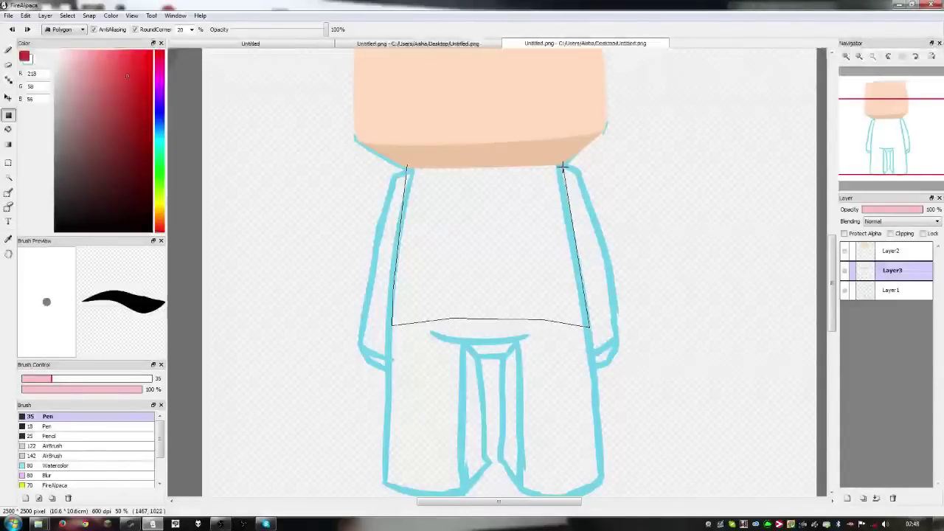
pyautogui.click(558, 158)
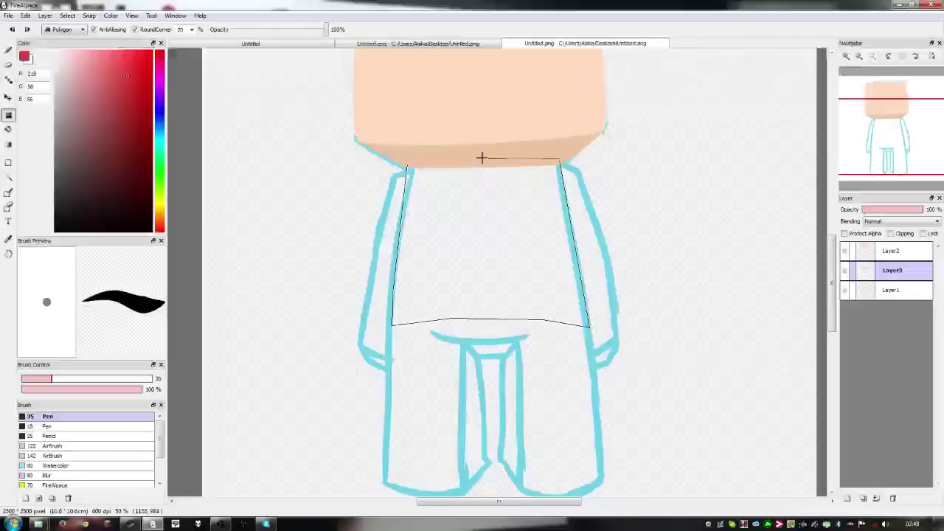
pyautogui.click(407, 162)
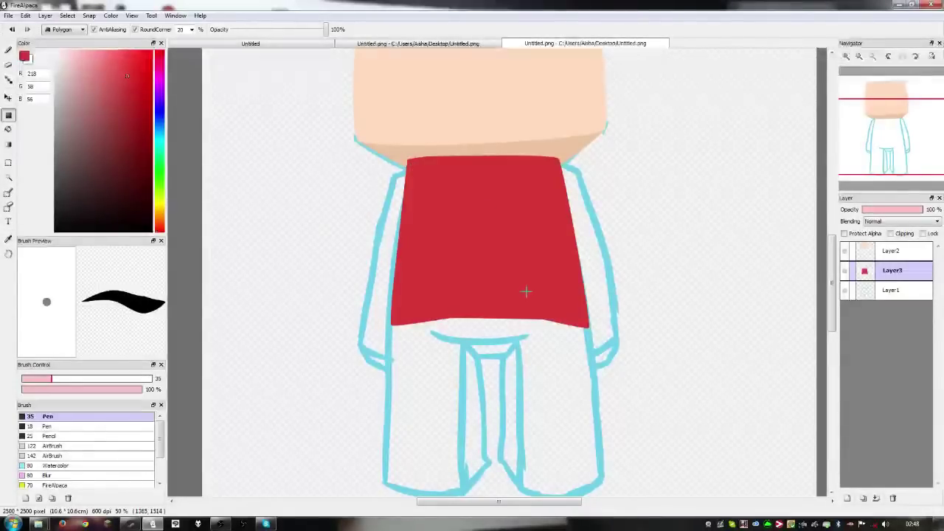
pyautogui.scroll(1, 519, 302)
pyautogui.scroll(-3, 519, 303)
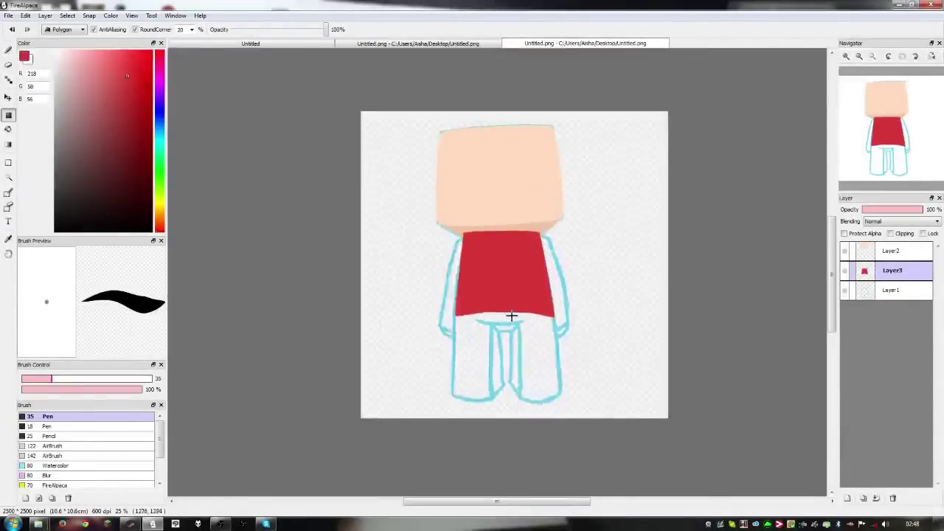
pyautogui.scroll(2, 513, 319)
pyautogui.moveTo(523, 336); pyautogui.dragTo(522, 314)
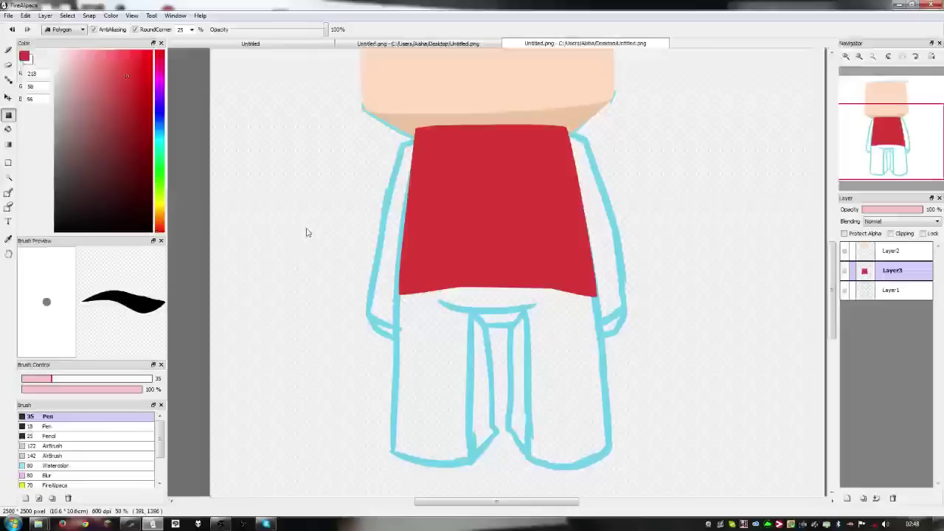
# Test the 25% corner rounding with two trial polygons on the empty canvas beside the body, undoing each one
pyautogui.click(179, 259)
pyautogui.click(273, 247)
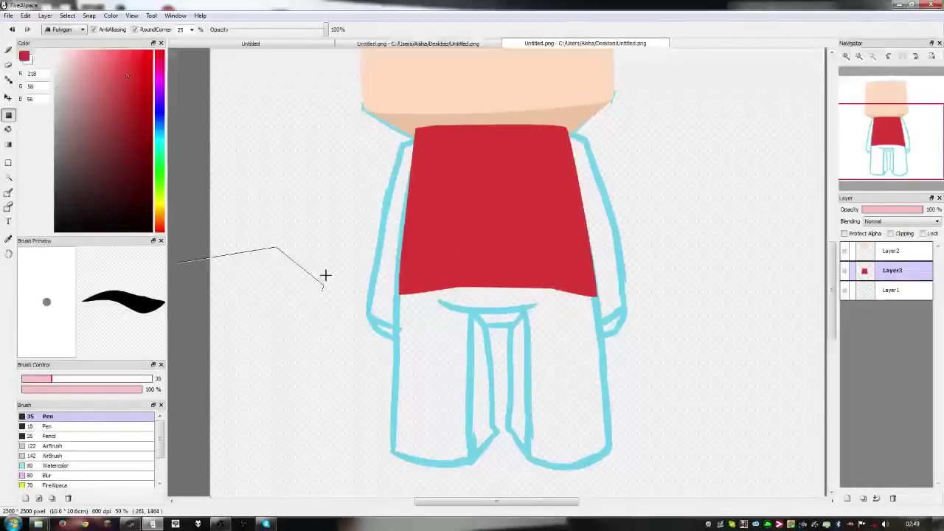
pyautogui.click(322, 284)
pyautogui.click(277, 329)
pyautogui.doubleClick(251, 254)
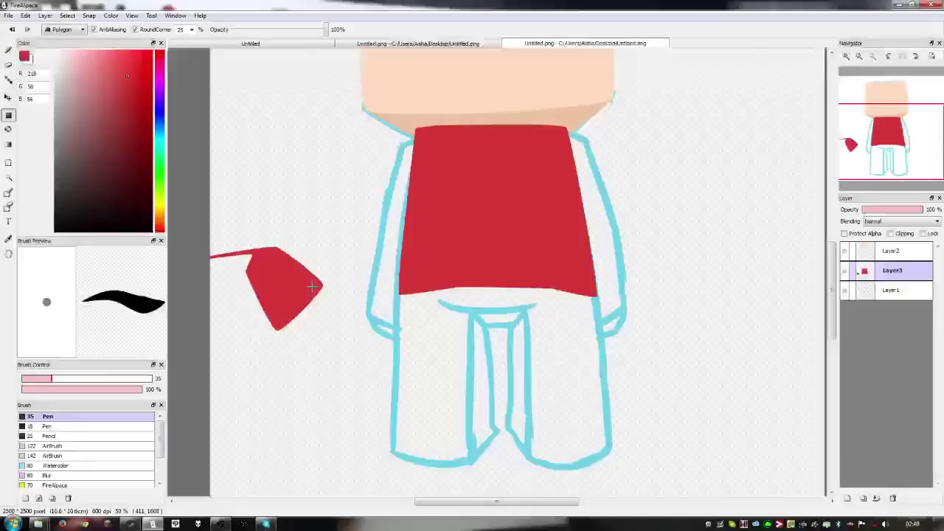
pyautogui.hotkey('ctrl', 'z')
pyautogui.click(259, 269)
pyautogui.click(286, 205)
pyautogui.click(341, 213)
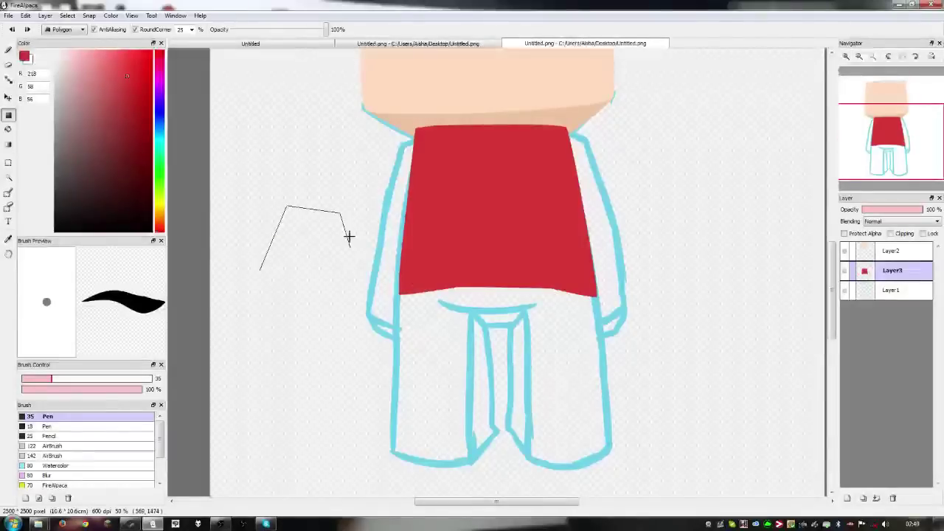
pyautogui.click(313, 302)
pyautogui.doubleClick(273, 270)
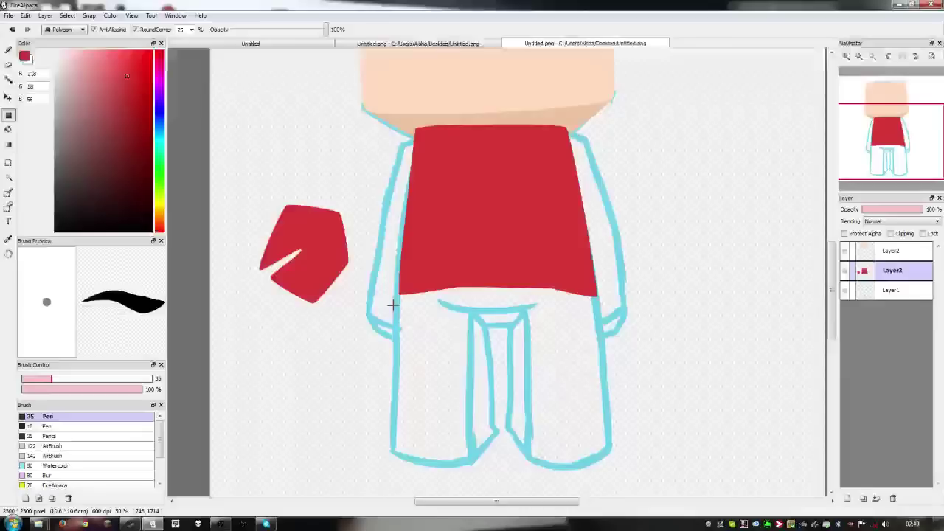
pyautogui.hotkey('ctrl', 'z')
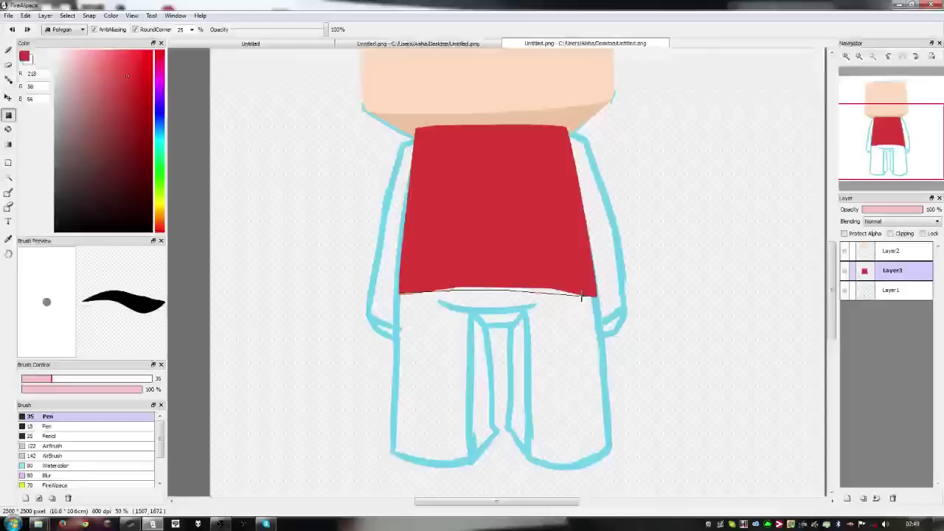
# Even out the shirt's lower hem with a shallow red polygon spanning both bottom corners
pyautogui.click(596, 298)
pyautogui.click(580, 268)
pyautogui.doubleClick(411, 261)
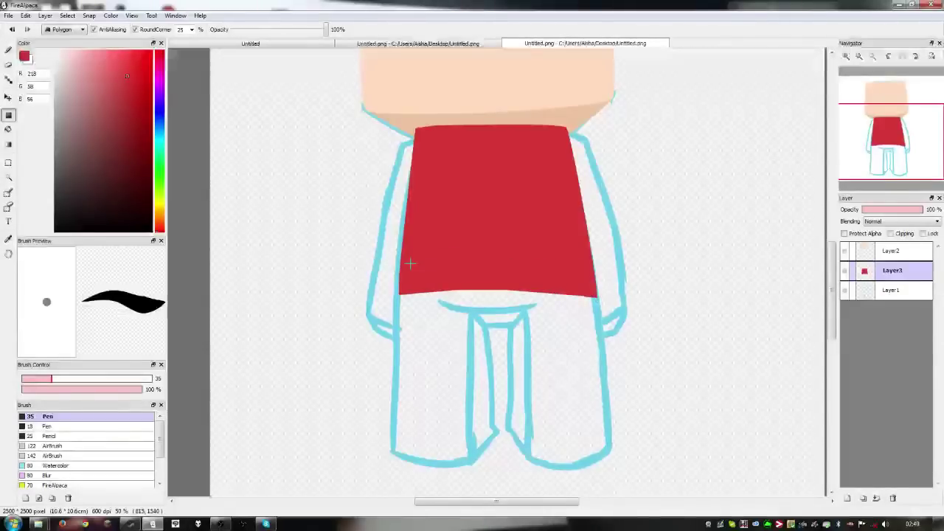
pyautogui.scroll(-2, 626, 330)
pyautogui.scroll(2, 621, 330)
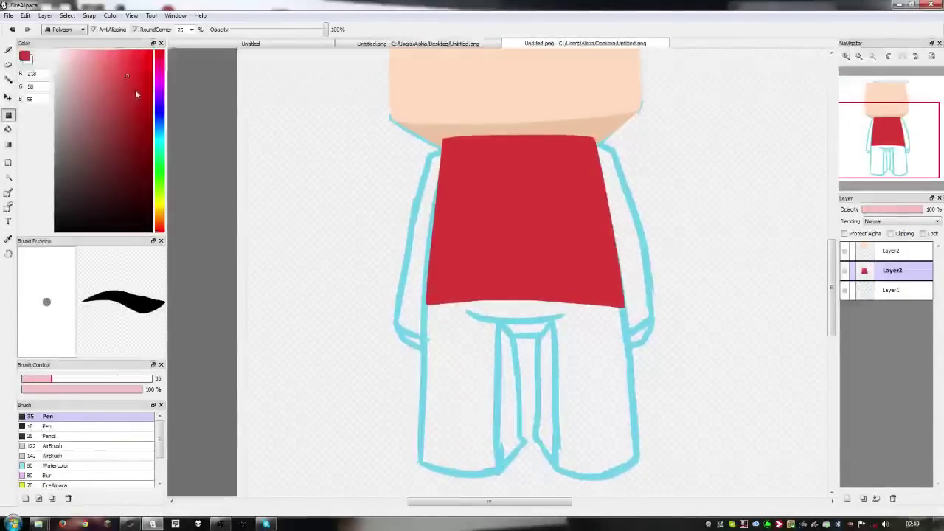
# Fill the left sleeve with a slightly darker red polygon on a new layer directly above Layer1
pyautogui.click(136, 89)
pyautogui.click(888, 292)
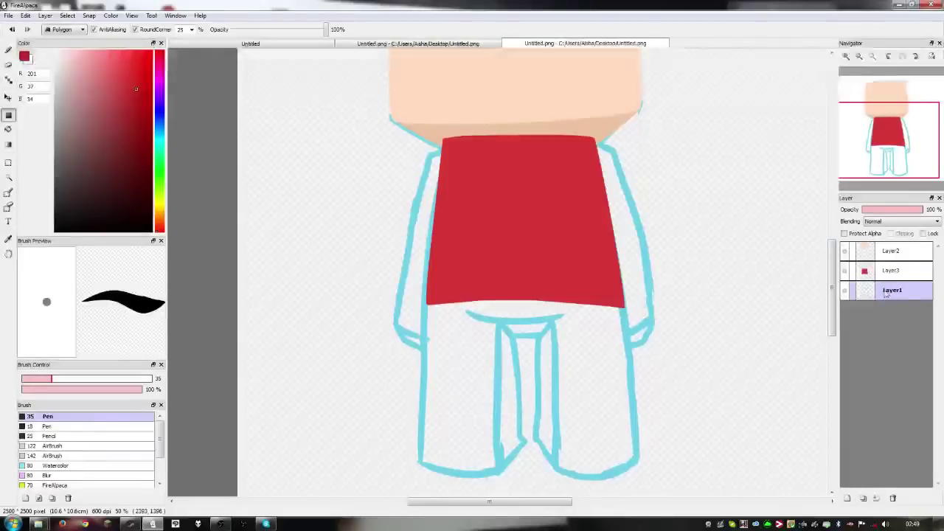
pyautogui.click(847, 498)
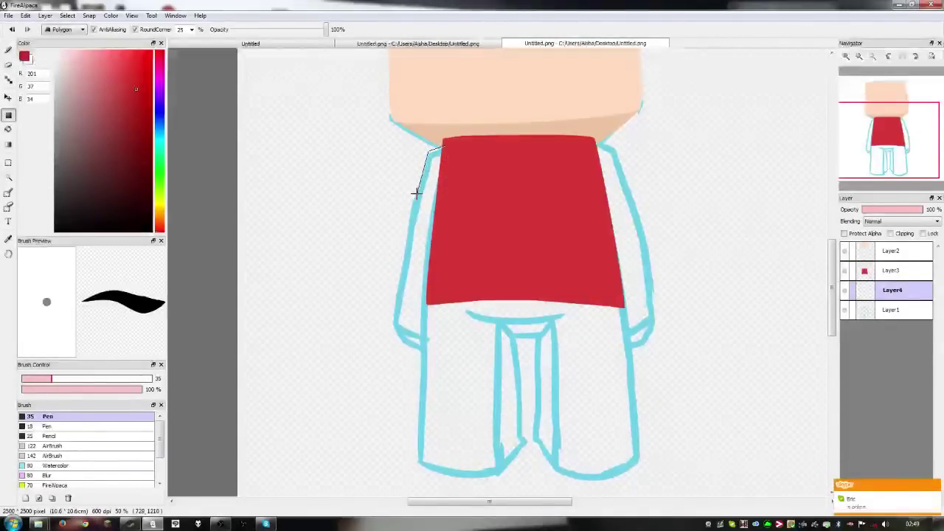
pyautogui.click(419, 194)
pyautogui.doubleClick(453, 158)
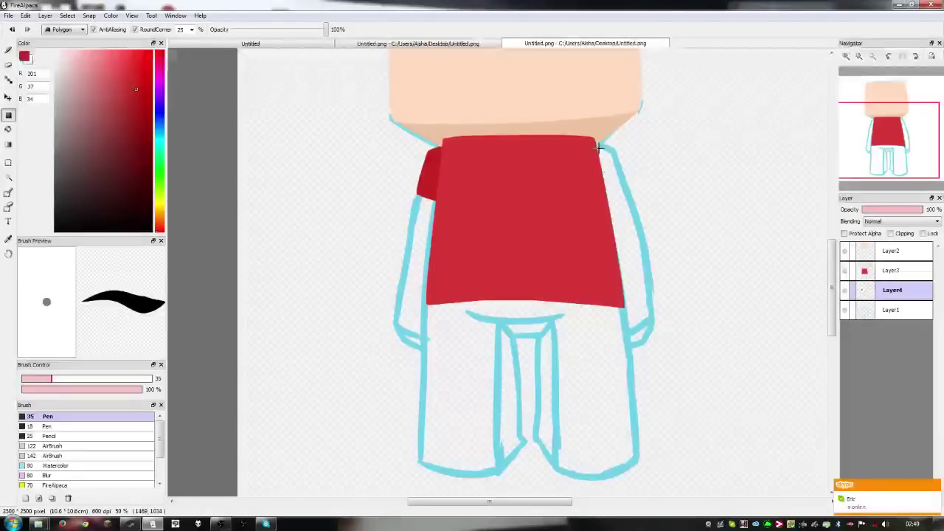
pyautogui.click(617, 156)
pyautogui.click(629, 200)
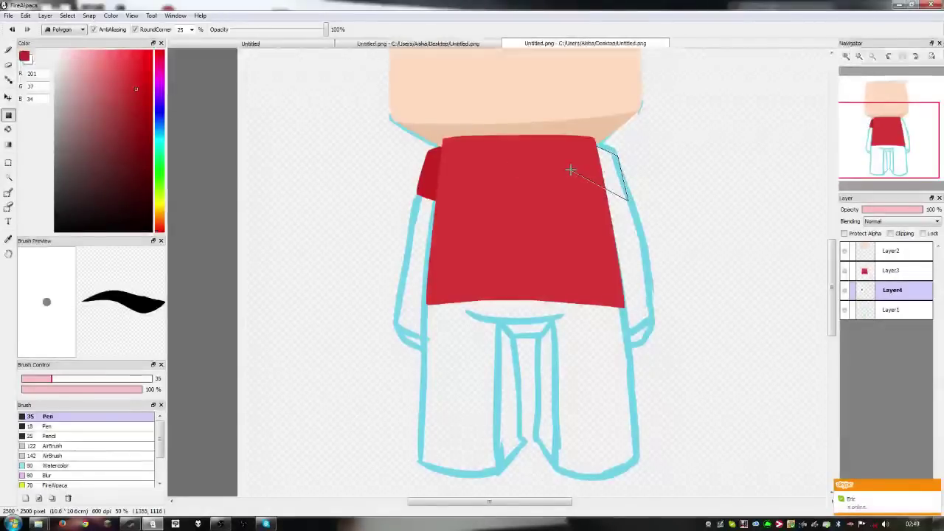
pyautogui.click(571, 170)
pyautogui.doubleClick(580, 147)
pyautogui.scroll(-2, 516, 245)
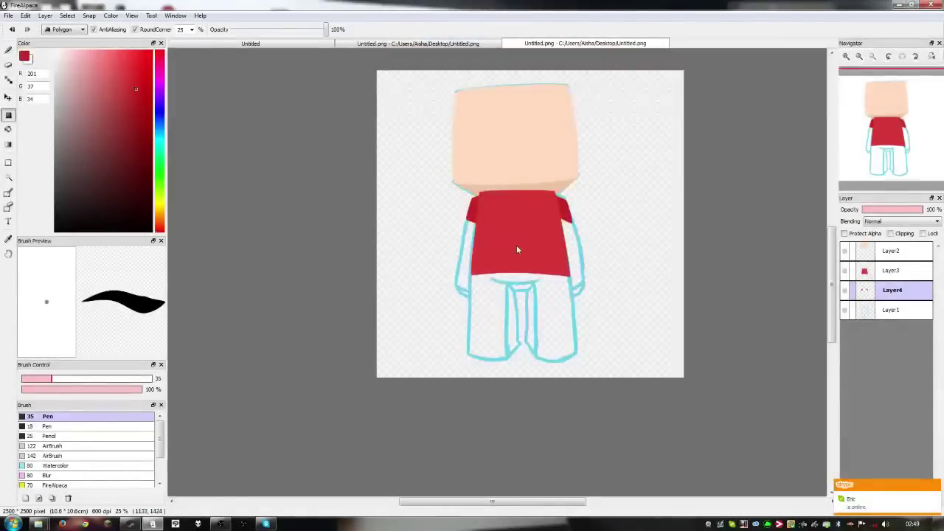
pyautogui.scroll(2, 516, 245)
pyautogui.hotkey('ctrl', 'z')
pyautogui.click(596, 141)
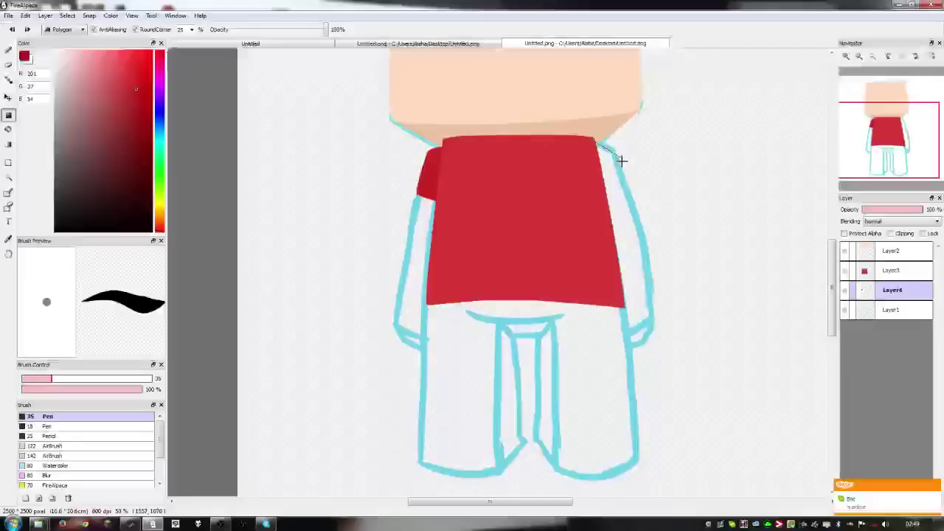
pyautogui.click(614, 149)
pyautogui.click(627, 186)
pyautogui.click(592, 190)
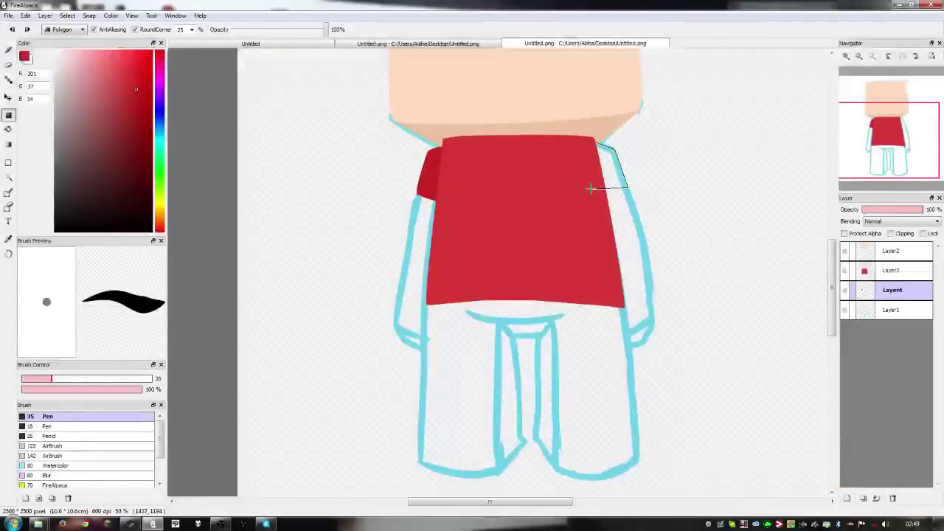
pyautogui.doubleClick(589, 152)
pyautogui.hotkey('ctrl', 'z')
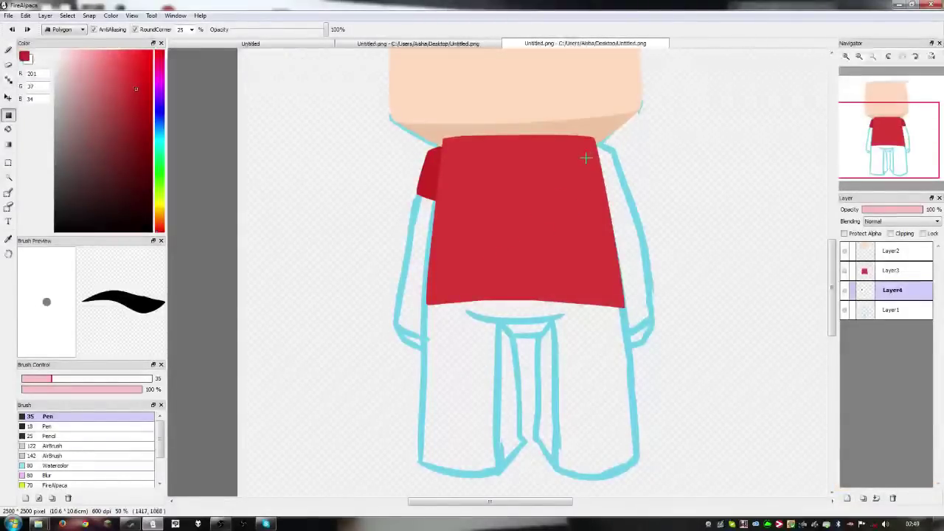
# Fill the right sleeve on Layer4 with a darker red polygon from the shoulder down to the level of the left sleeve
pyautogui.click(592, 142)
pyautogui.click(627, 194)
pyautogui.click(609, 202)
pyautogui.doubleClick(587, 152)
pyautogui.scroll(-2, 513, 266)
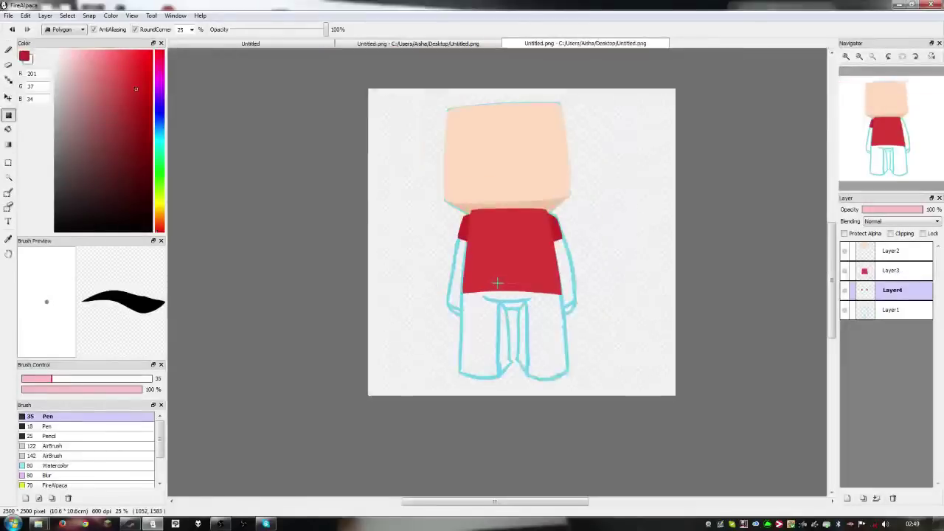
pyautogui.scroll(2, 495, 285)
# Sample the head's light peach (RGB 255, 219, 190) as the drawing colour and merge Layer2 and Layer3 down into Layer4
pyautogui.keyDown('alt'); pyautogui.click(469, 106); pyautogui.keyUp('alt')
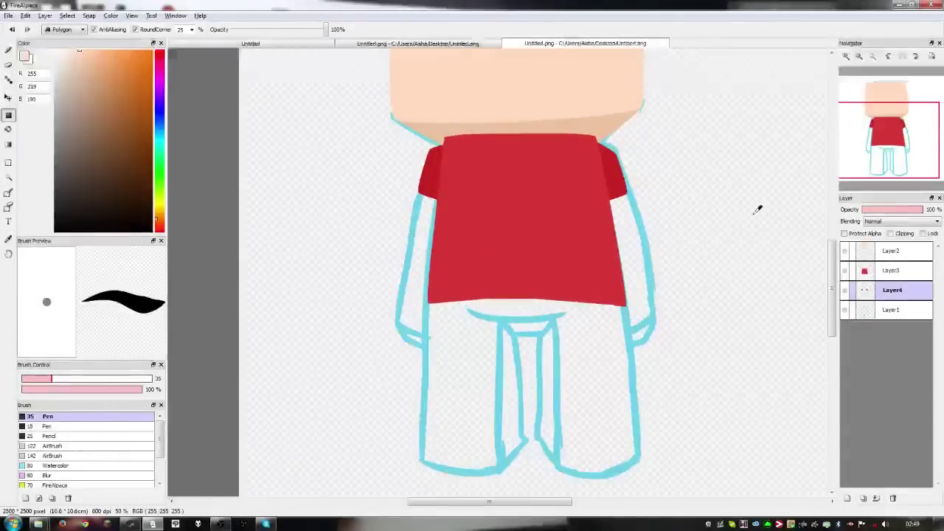
pyautogui.click(896, 251)
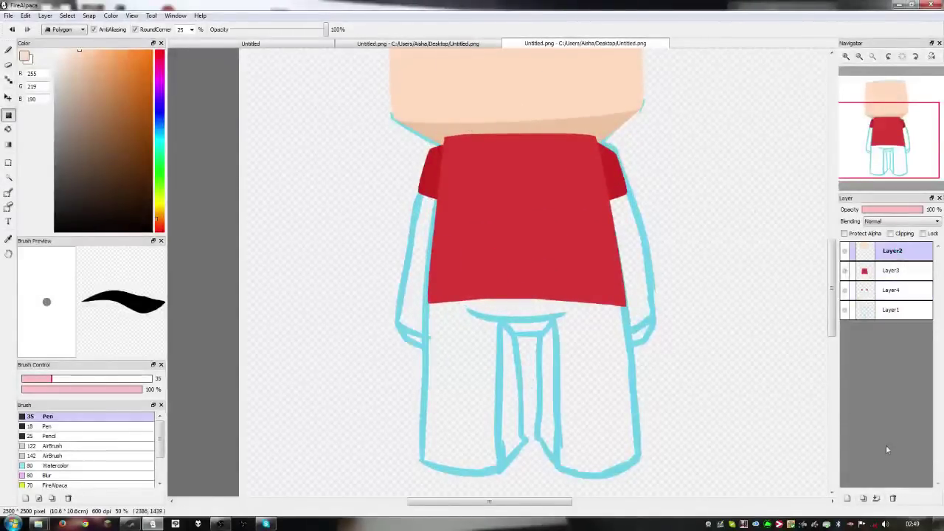
pyautogui.click(877, 500)
pyautogui.click(877, 499)
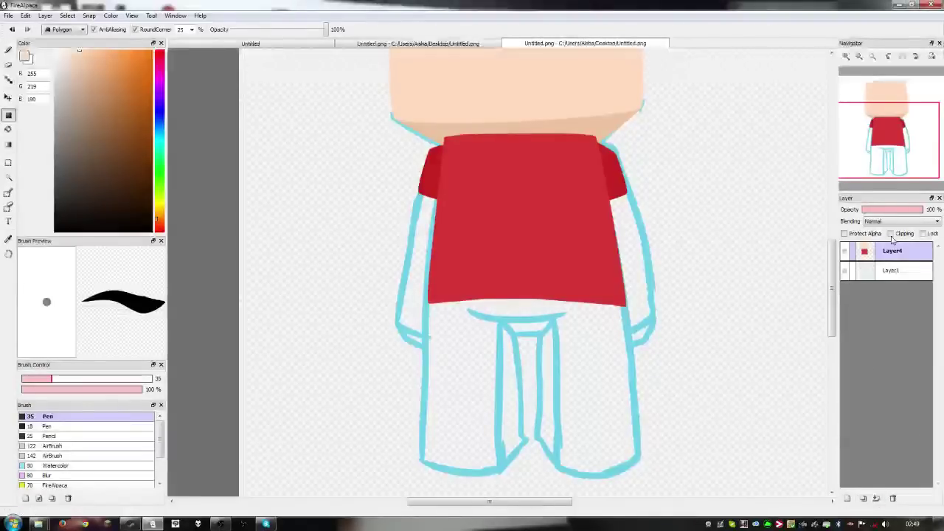
# Add a new layer between Layer4 and Layer1 and fill the left arm with a light peach polygon from sleeve to wrist
pyautogui.click(847, 499)
pyautogui.moveTo(885, 272); pyautogui.dragTo(889, 249)
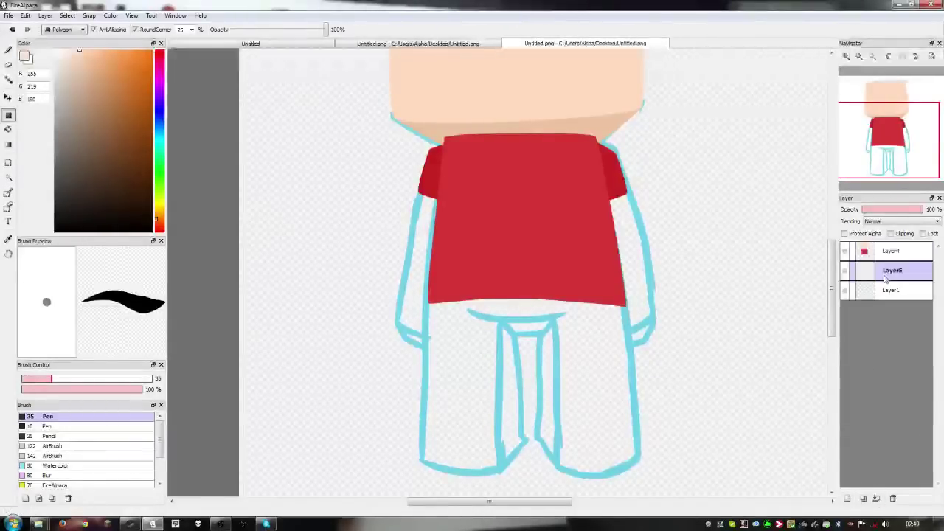
pyautogui.click(420, 191)
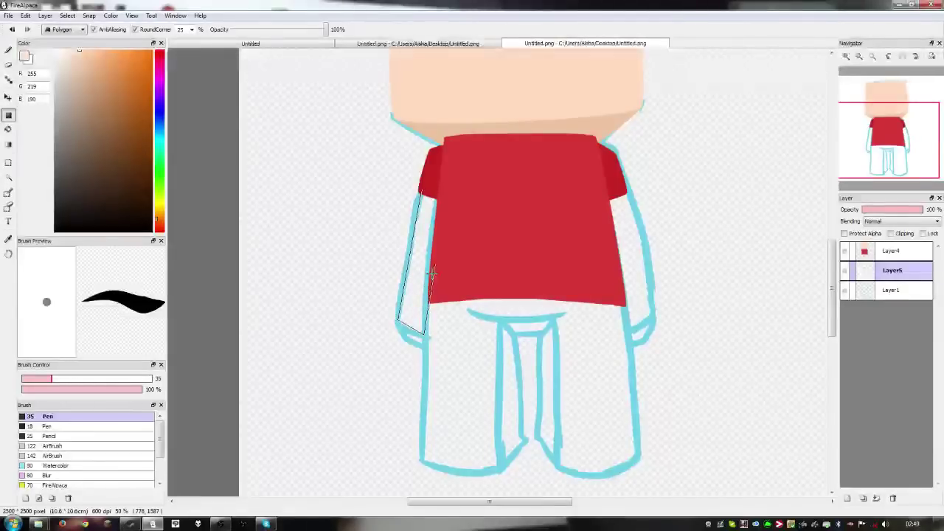
pyautogui.click(443, 196)
pyautogui.click(427, 186)
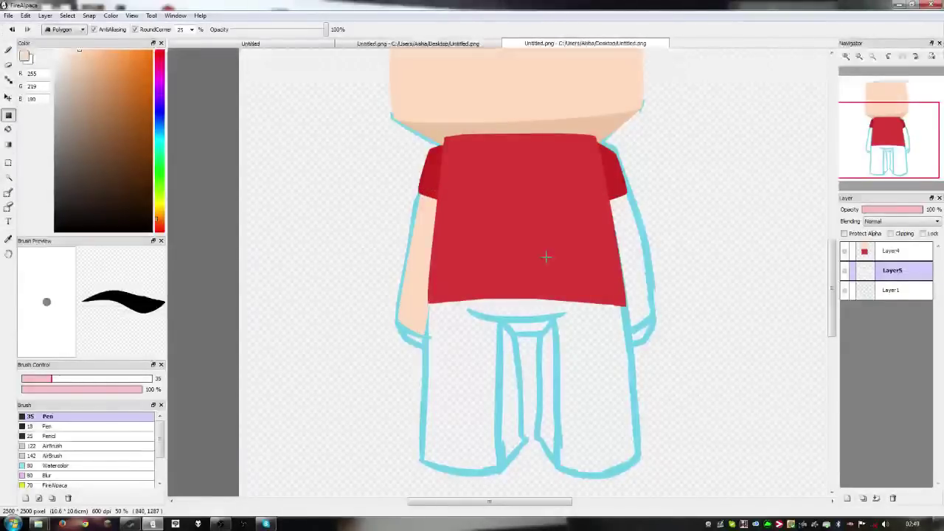
# Fill the right arm on Layer5 with a light peach polygon running from the sleeve down to the wrist
pyautogui.click(628, 200)
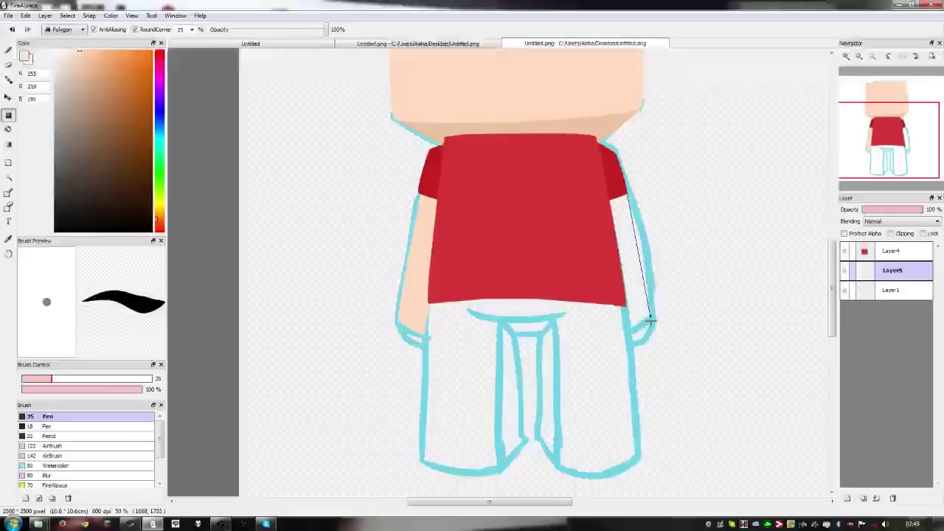
pyautogui.click(628, 331)
pyautogui.click(601, 175)
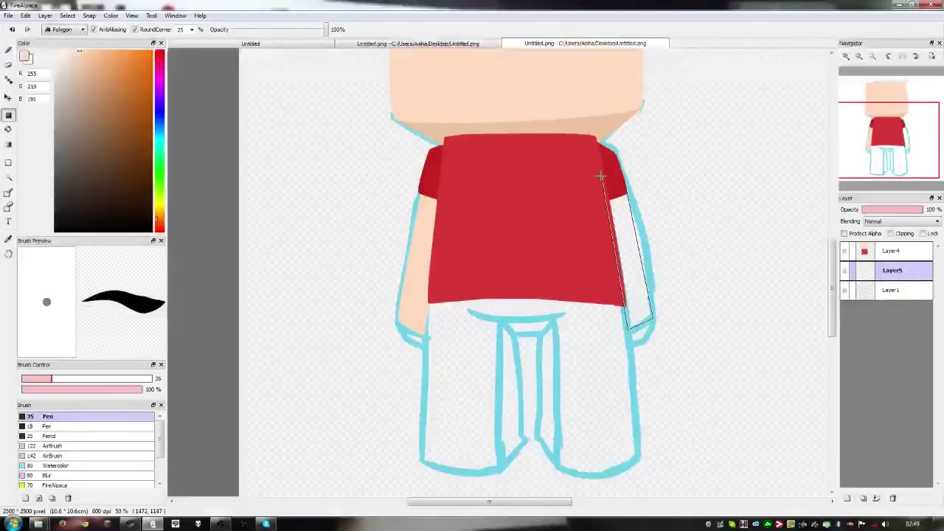
pyautogui.click(621, 186)
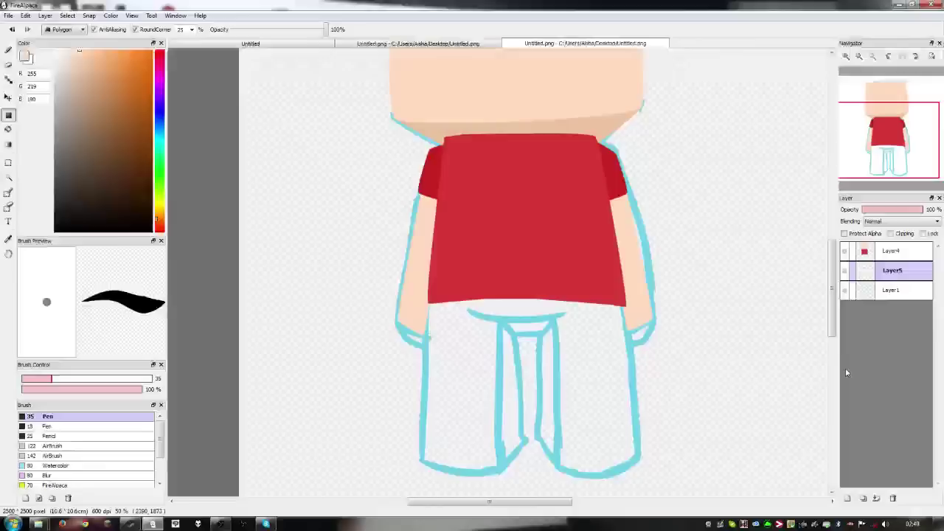
# Add a new layer between Layer4 and Layer5 and set the drawing colour to dark navy (RGB 37, 55, 78)
pyautogui.click(847, 498)
pyautogui.moveTo(890, 273)
pyautogui.mouseDown()
pyautogui.moveTo(884, 295)
pyautogui.moveTo(885, 271)
pyautogui.mouseUp()
pyautogui.click(883, 251)
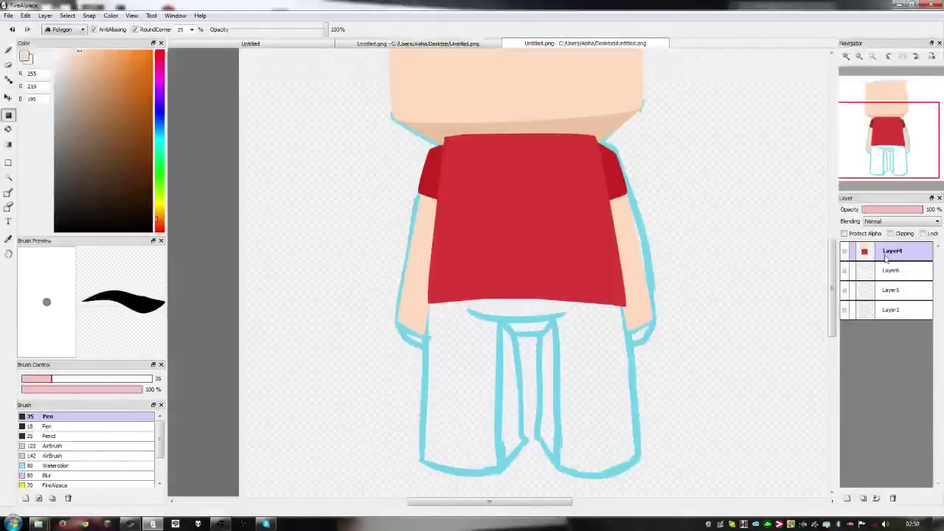
pyautogui.click(890, 290)
pyautogui.click(891, 271)
pyautogui.click(892, 254)
pyautogui.click(910, 291)
pyautogui.click(895, 274)
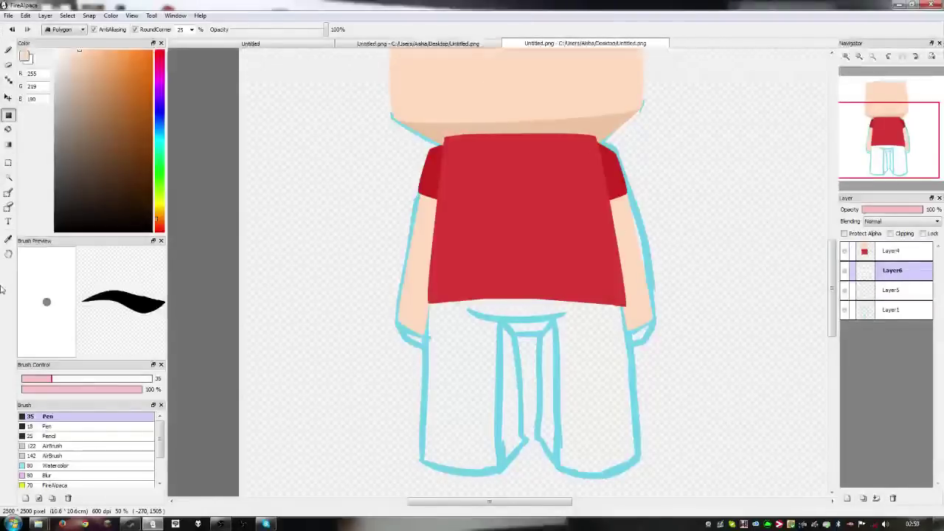
pyautogui.click(157, 128)
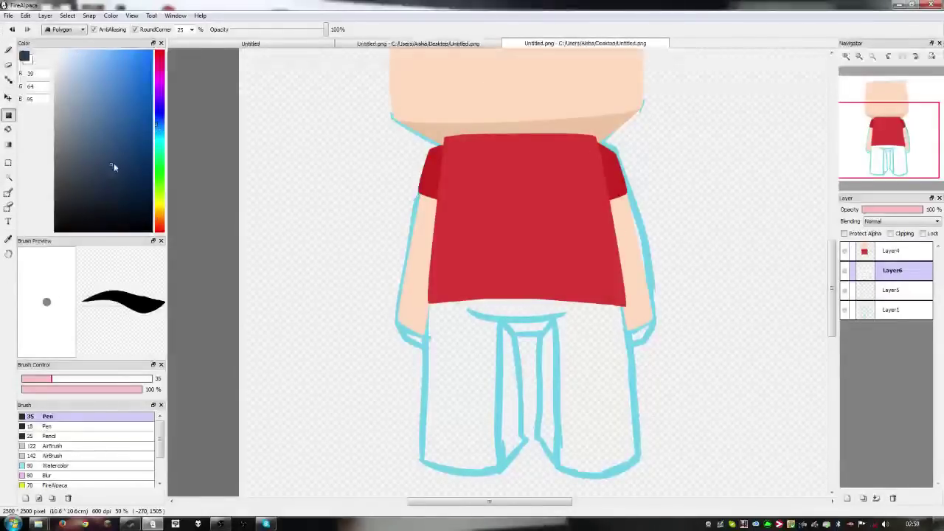
pyautogui.moveTo(114, 163); pyautogui.dragTo(99, 174)
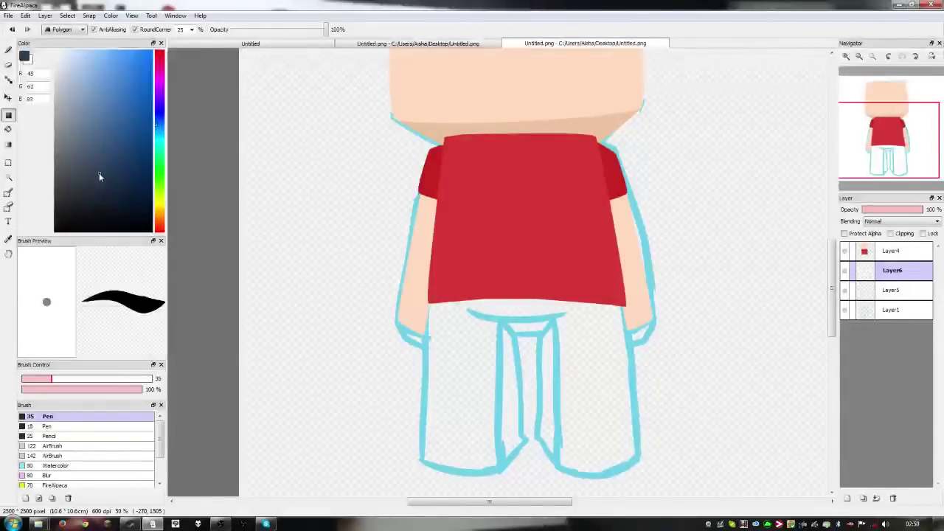
# Fill both trouser legs on Layer6 with one navy polygon from the shirt hem to the feet, leaving the gap between the legs open
pyautogui.click(429, 303)
pyautogui.click(421, 459)
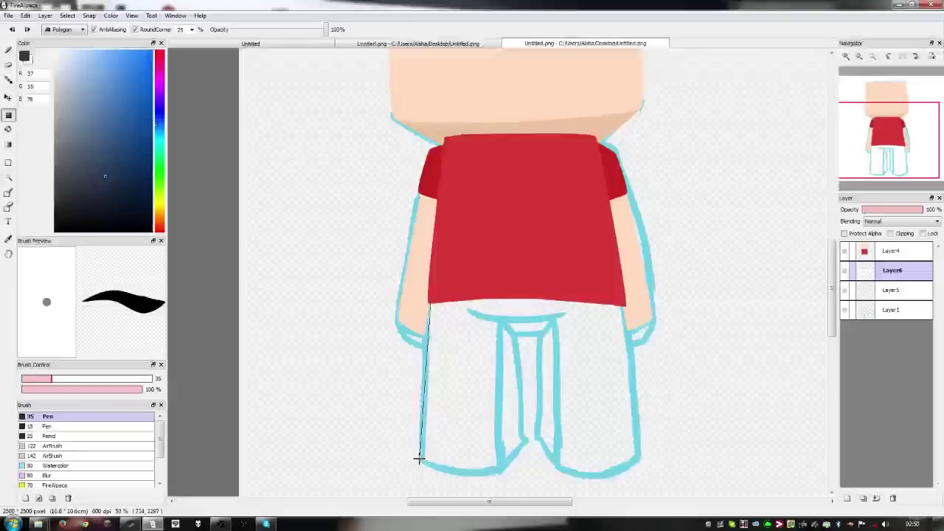
pyautogui.click(508, 466)
pyautogui.click(505, 322)
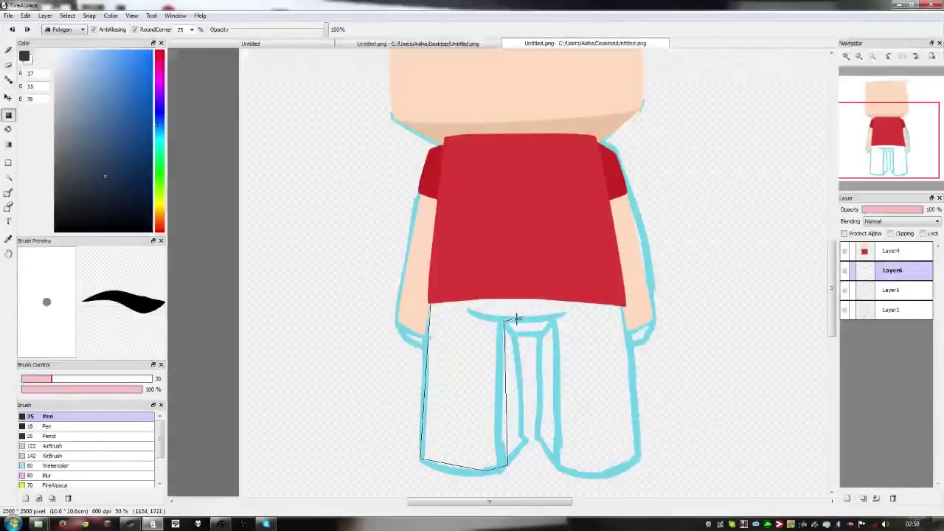
pyautogui.click(552, 320)
pyautogui.click(555, 466)
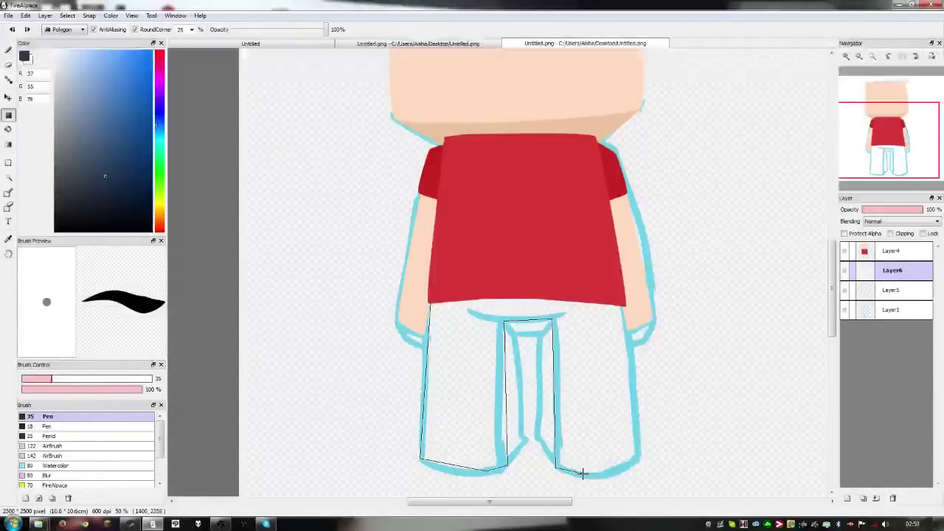
pyautogui.click(628, 320)
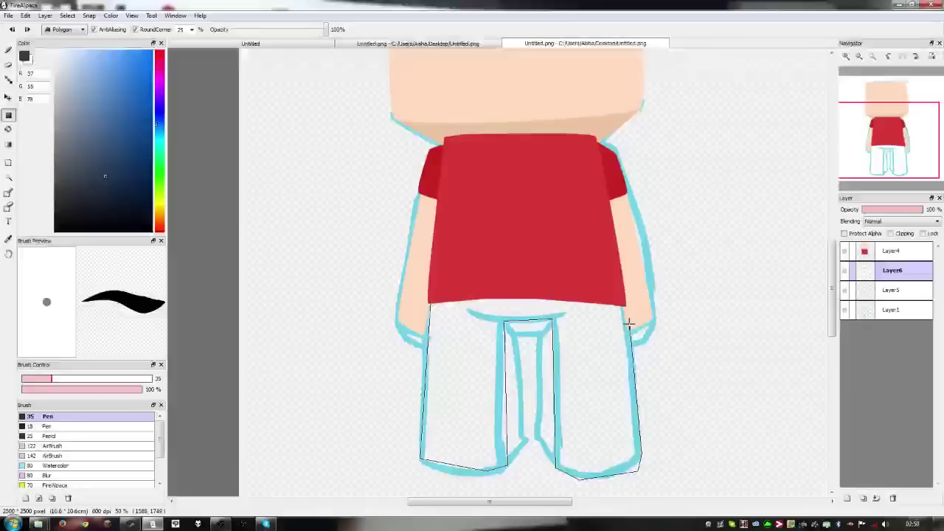
pyautogui.click(615, 295)
pyautogui.doubleClick(449, 285)
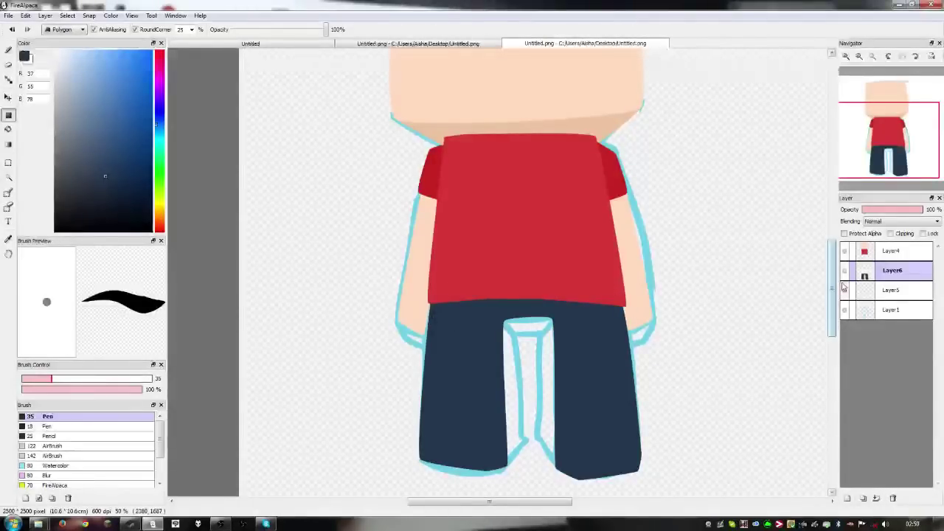
# Patch the left wrist beside the trousers on Layer5 with light peach (RGB 255, 219, 190), hiding the Layer1 sketch only during the fix
pyautogui.click(845, 310)
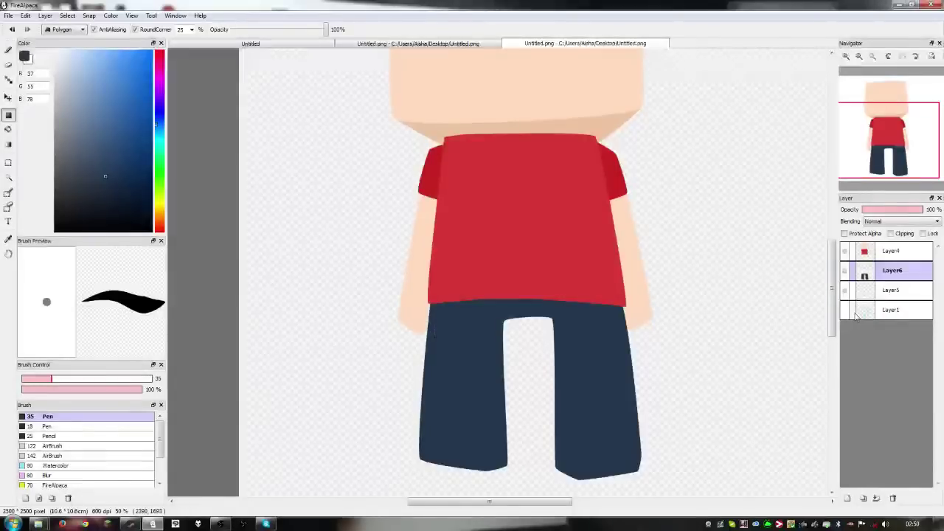
pyautogui.click(875, 294)
pyautogui.keyDown('alt'); pyautogui.click(420, 299); pyautogui.keyUp('alt')
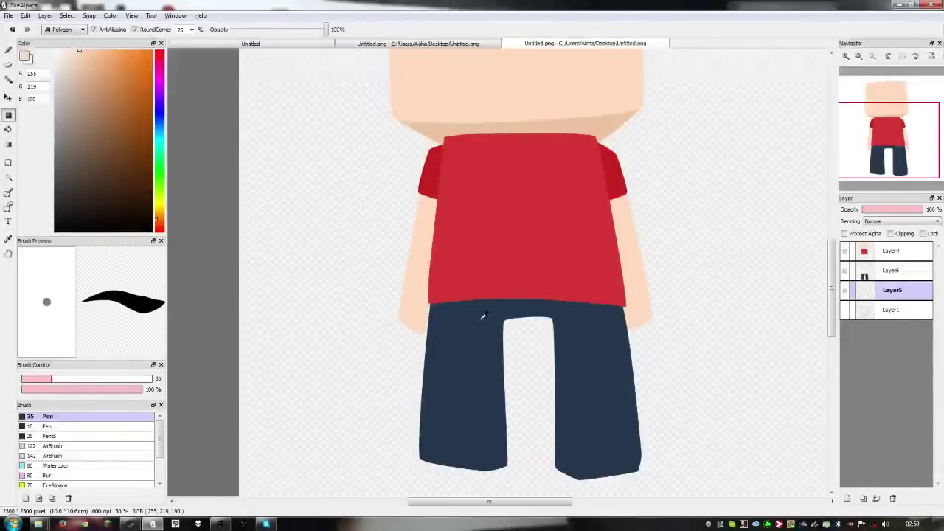
pyautogui.click(420, 331)
pyautogui.doubleClick(422, 291)
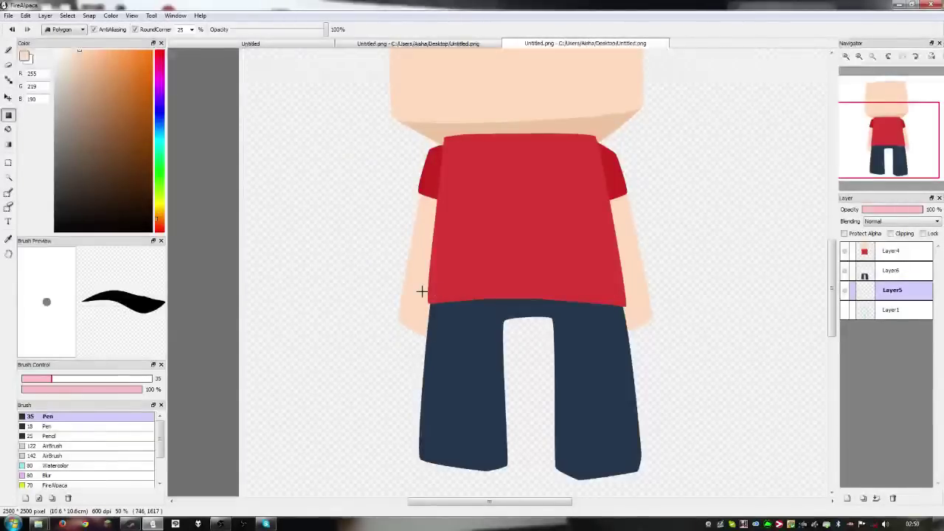
pyautogui.doubleClick(427, 286)
pyautogui.click(846, 293)
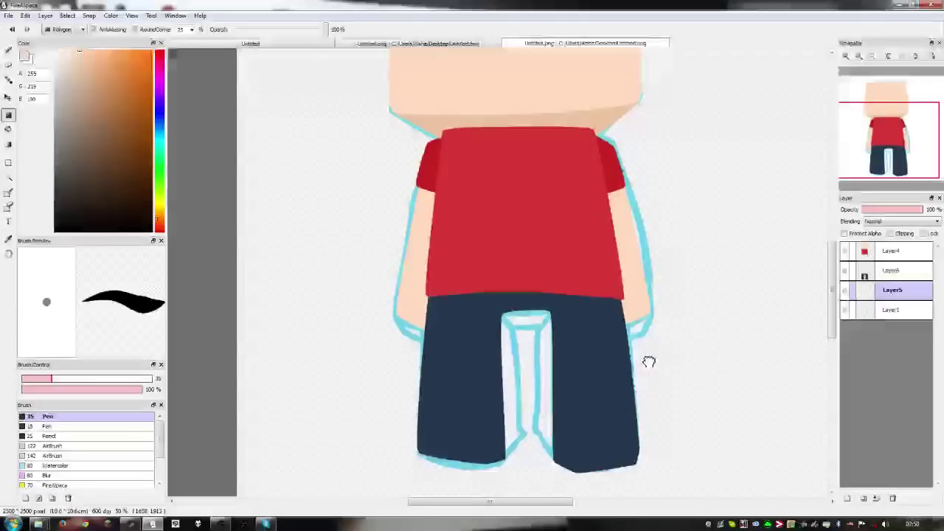
# Sample the trousers' navy and darken the drawing colour to RGB 22, 38, 58
pyautogui.click(893, 271)
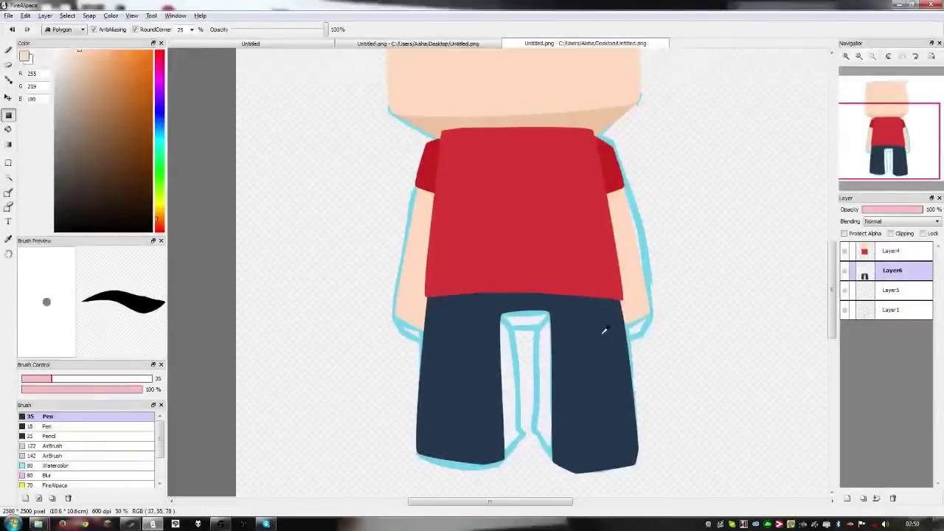
pyautogui.keyDown('alt'); pyautogui.click(577, 342); pyautogui.keyUp('alt')
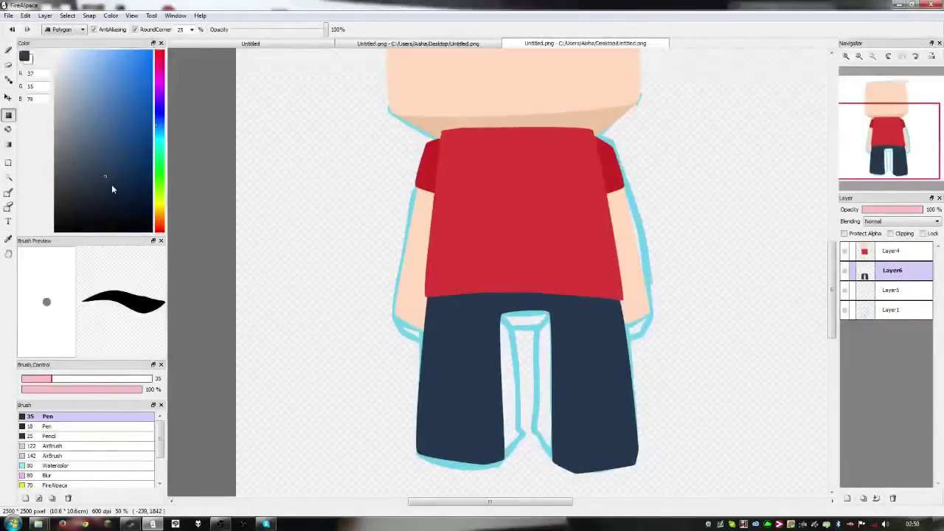
pyautogui.click(113, 190)
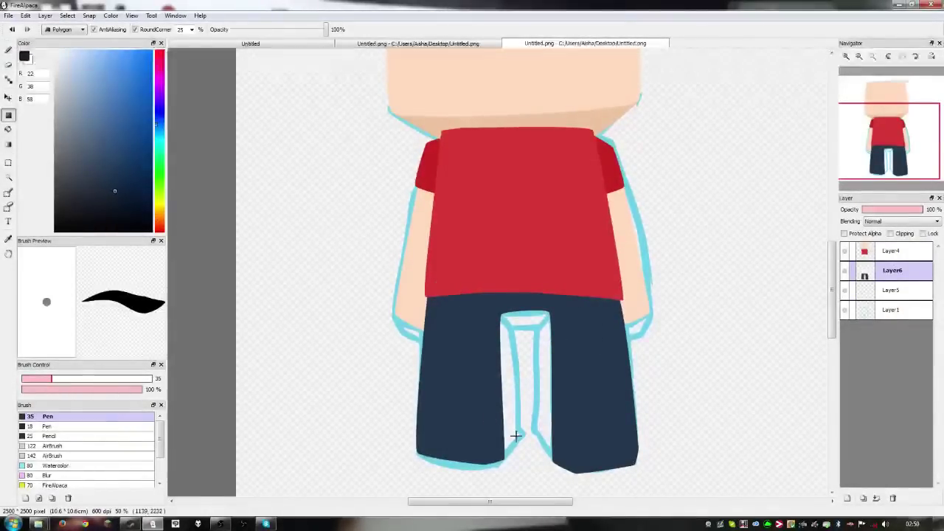
pyautogui.click(504, 458)
pyautogui.click(520, 433)
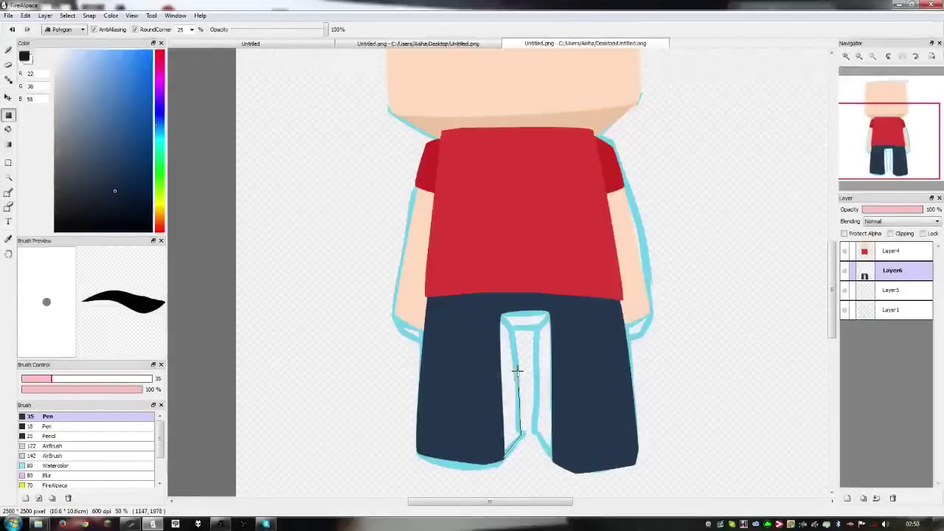
pyautogui.doubleClick(520, 368)
pyautogui.hotkey('ctrl', 'z')
# Add a new layer directly above Layer5 and fill the inner sides of both legs with a darker navy polygon behind the trousers
pyautogui.click(894, 290)
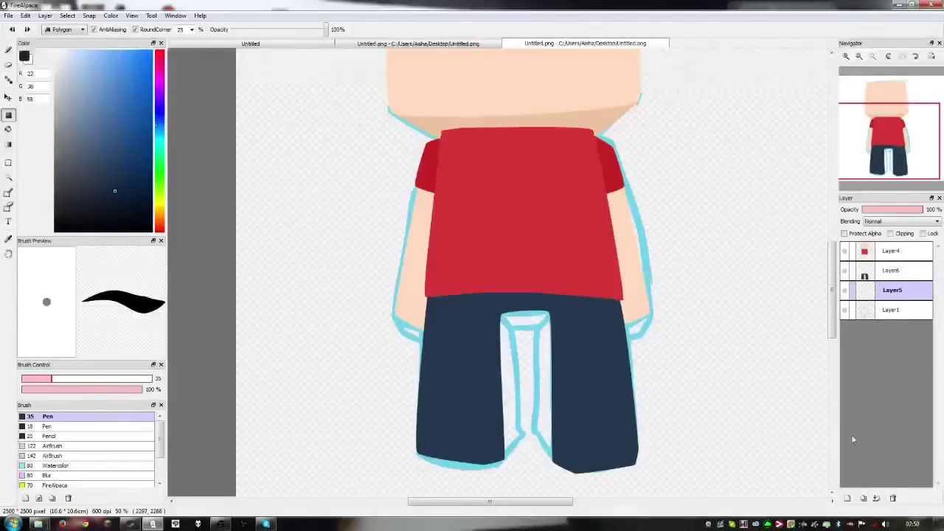
pyautogui.click(847, 499)
pyautogui.click(503, 456)
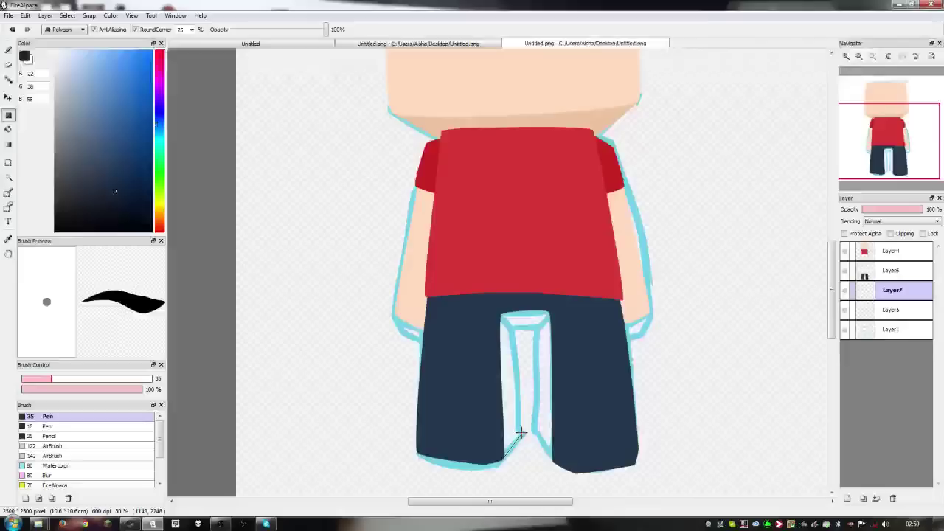
pyautogui.click(521, 435)
pyautogui.click(536, 328)
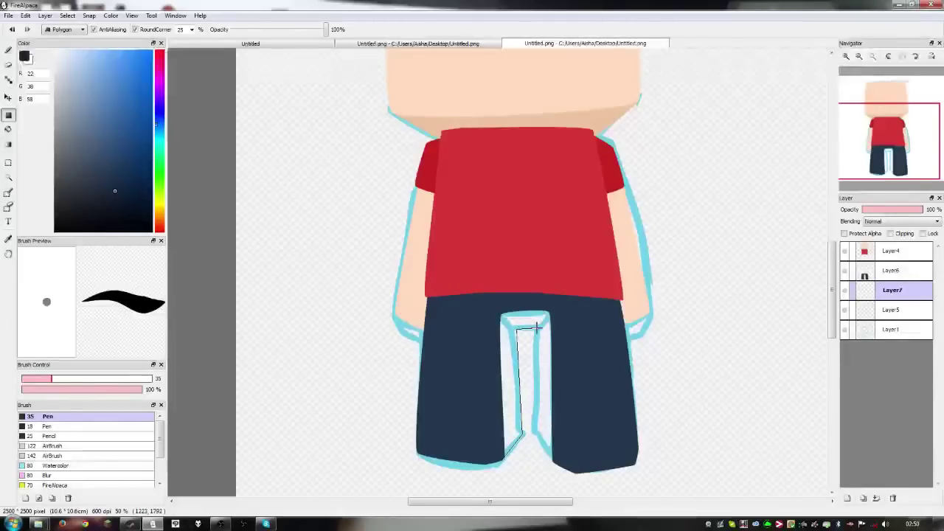
pyautogui.click(539, 432)
pyautogui.click(559, 461)
pyautogui.click(544, 292)
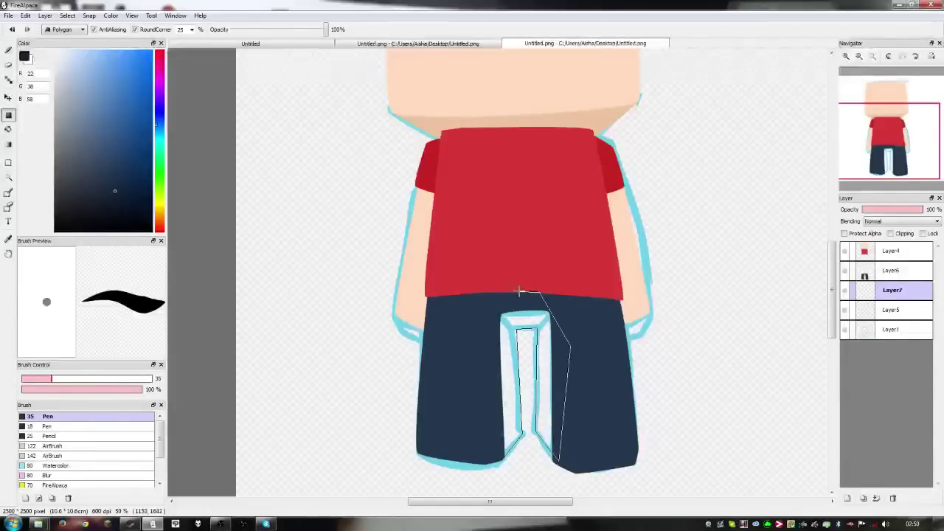
pyautogui.click(502, 293)
pyautogui.click(480, 315)
pyautogui.doubleClick(474, 349)
# Extend the dark navy shading on Layer7 with a small polygon along the lower inner edge of the right leg
pyautogui.scroll(2, 474, 349)
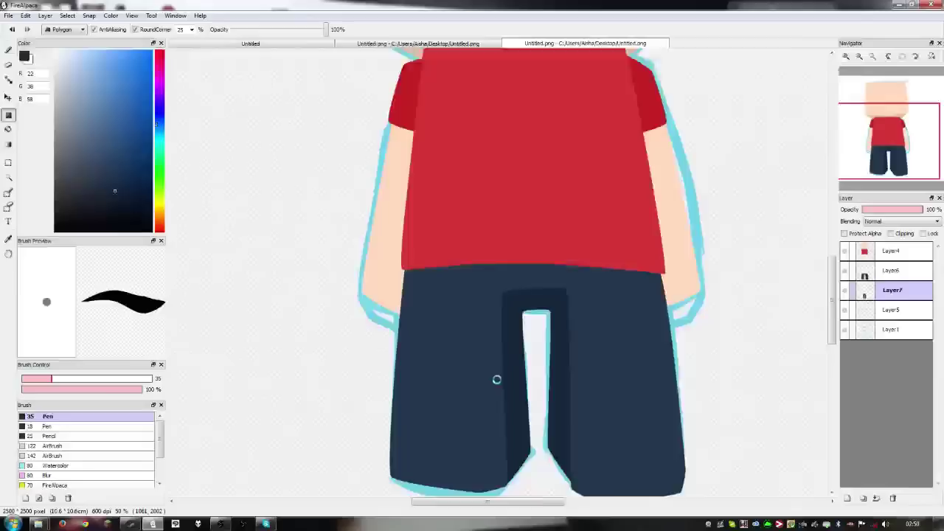
pyautogui.scroll(-3, 498, 379)
pyautogui.scroll(6, 500, 381)
pyautogui.moveTo(567, 448); pyautogui.dragTo(529, 347)
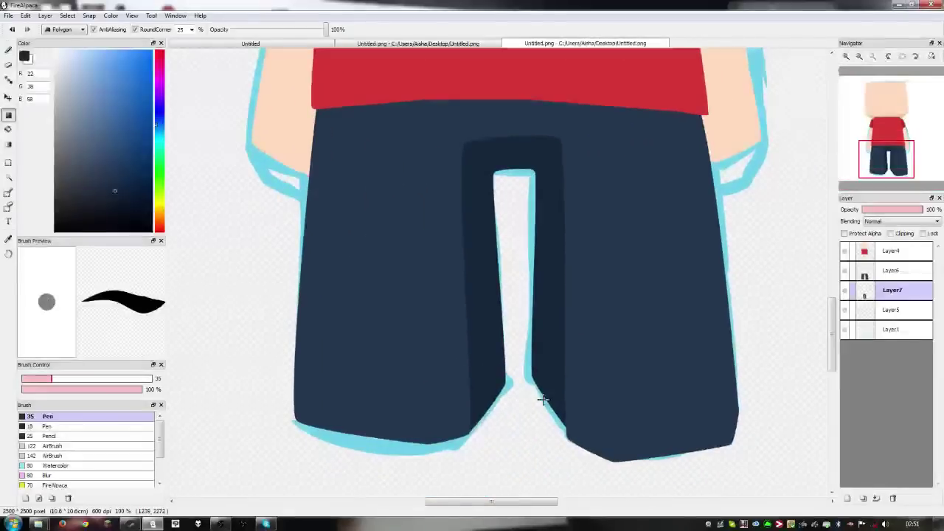
pyautogui.click(535, 377)
pyautogui.click(566, 438)
pyautogui.click(583, 426)
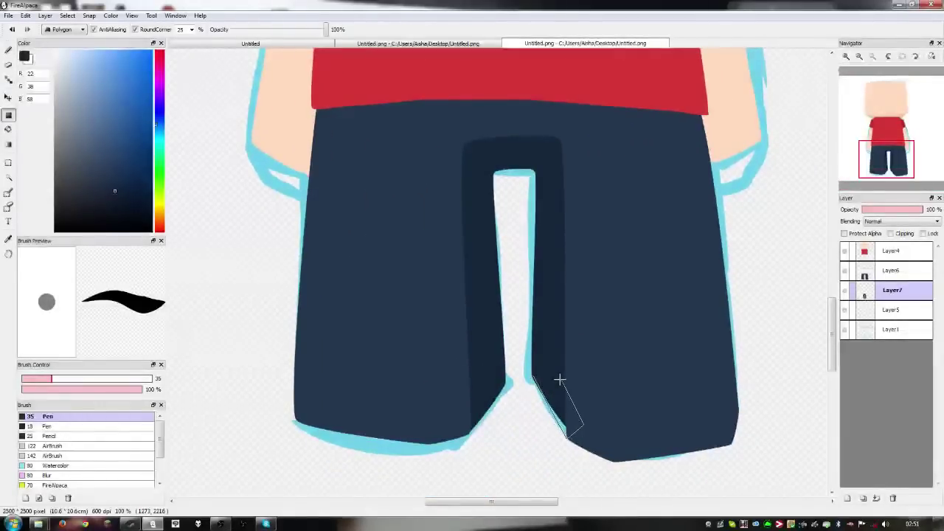
pyautogui.doubleClick(560, 380)
# Add a layer directly above Layer1 and fill the left hand's underside with the head shadow's darker peach (RGB 238, 195, 160)
pyautogui.scroll(1, 553, 395)
pyautogui.scroll(-3, 543, 407)
pyautogui.scroll(2, 540, 390)
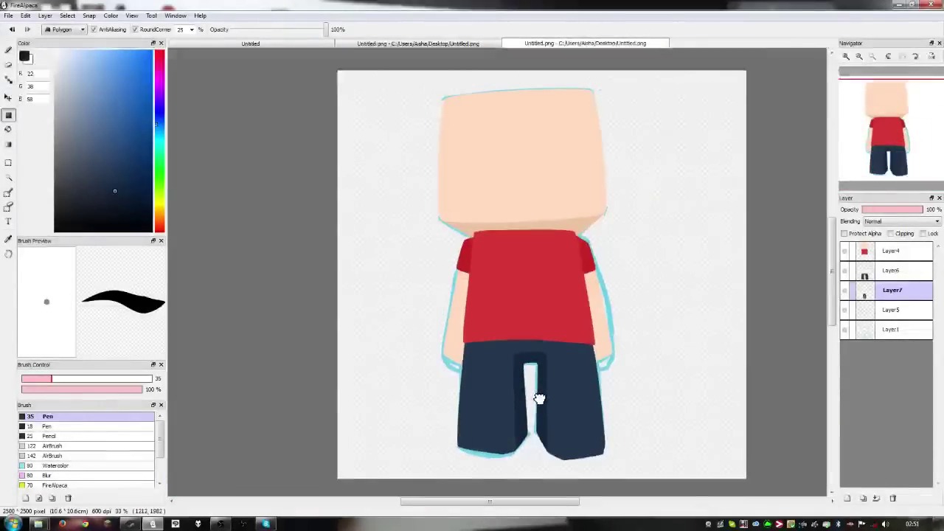
pyautogui.scroll(-1, 534, 398)
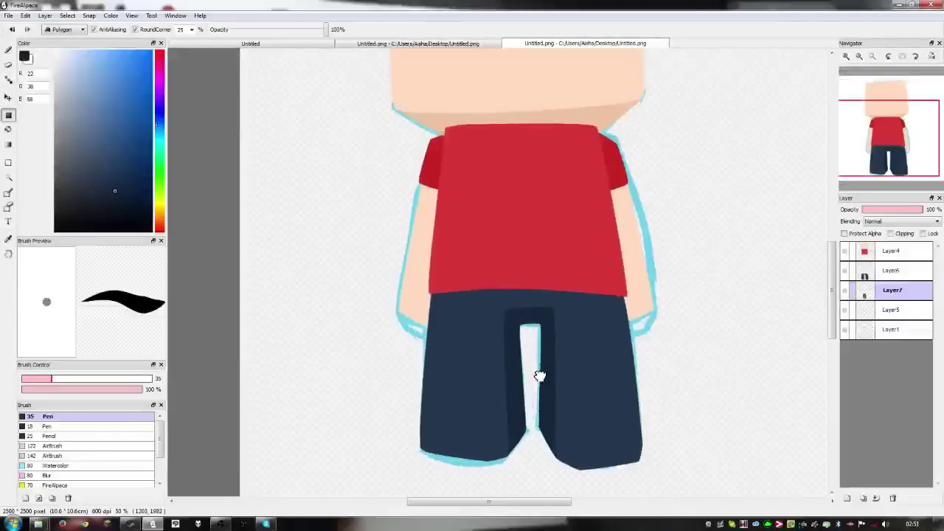
pyautogui.keyDown('alt'); pyautogui.click(441, 123); pyautogui.keyUp('alt')
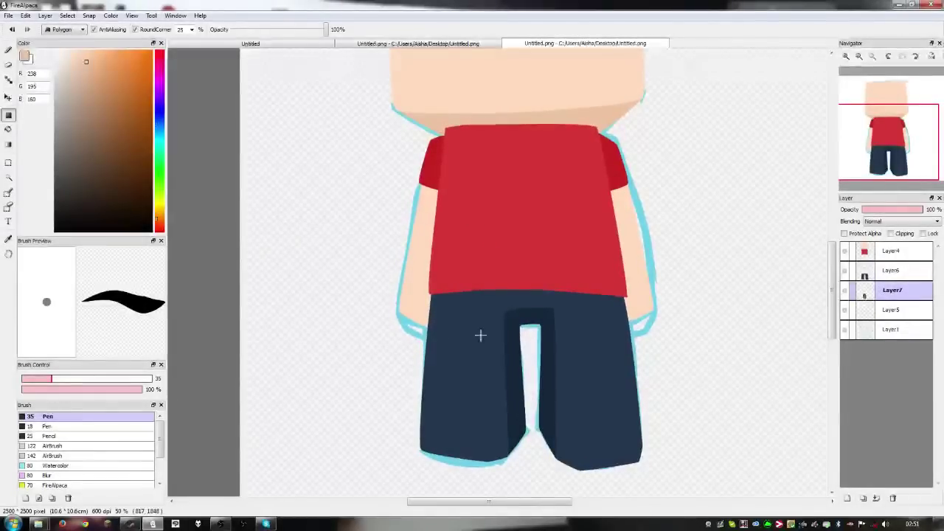
pyautogui.click(883, 331)
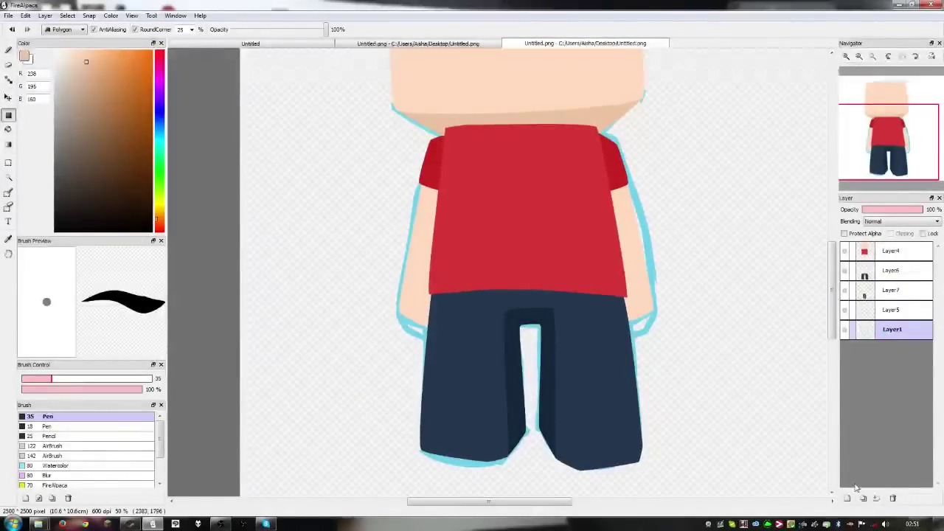
pyautogui.hotkey('ctrl', 'shift', 'n')
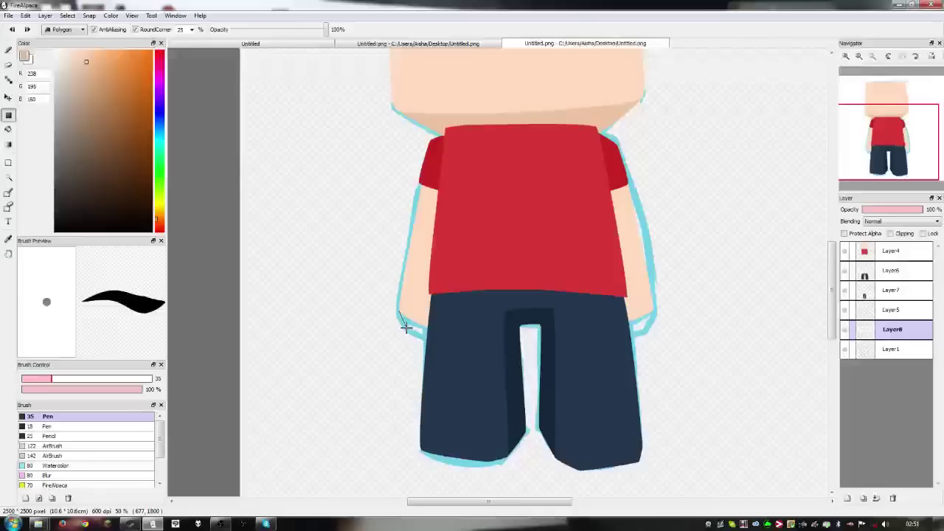
pyautogui.click(436, 339)
pyautogui.click(403, 307)
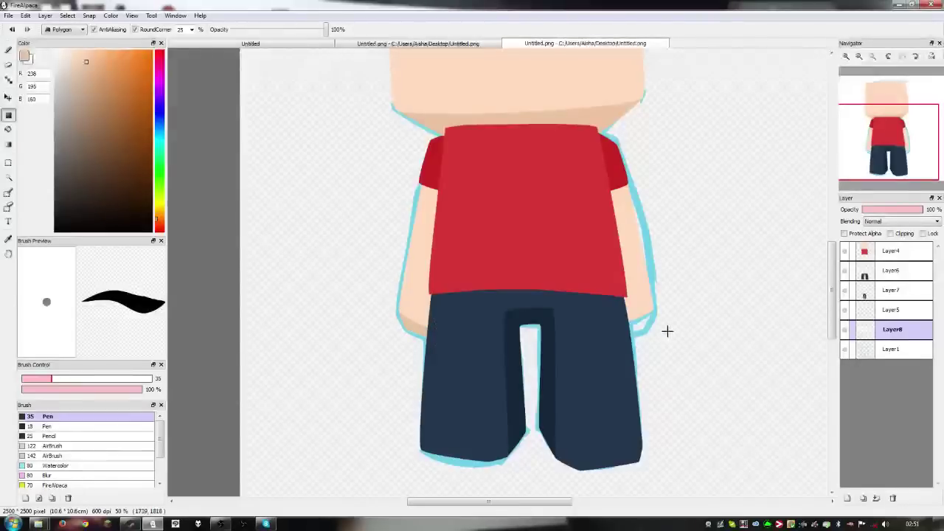
# Fill the underside of the right hand on Layer8 with a darker peach polygon reaching behind the trousers
pyautogui.click(641, 332)
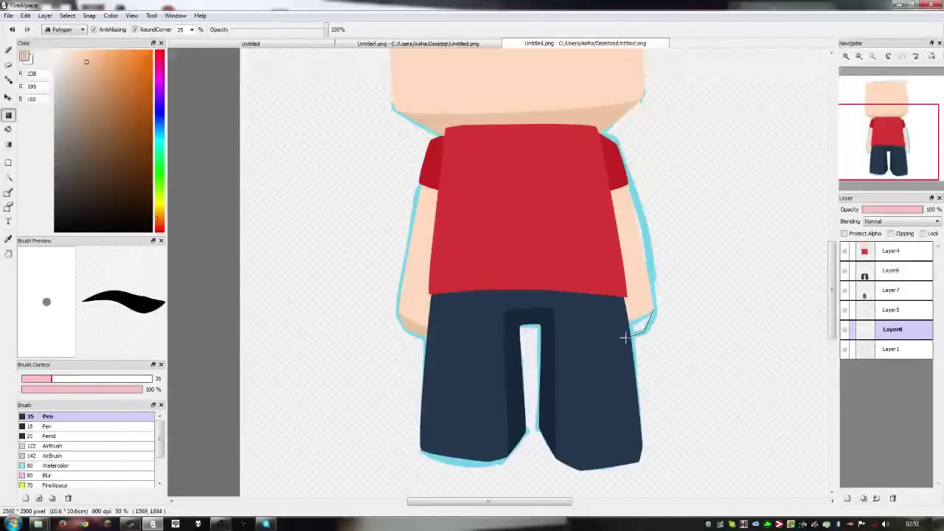
pyautogui.click(627, 338)
pyautogui.click(626, 302)
pyautogui.click(653, 307)
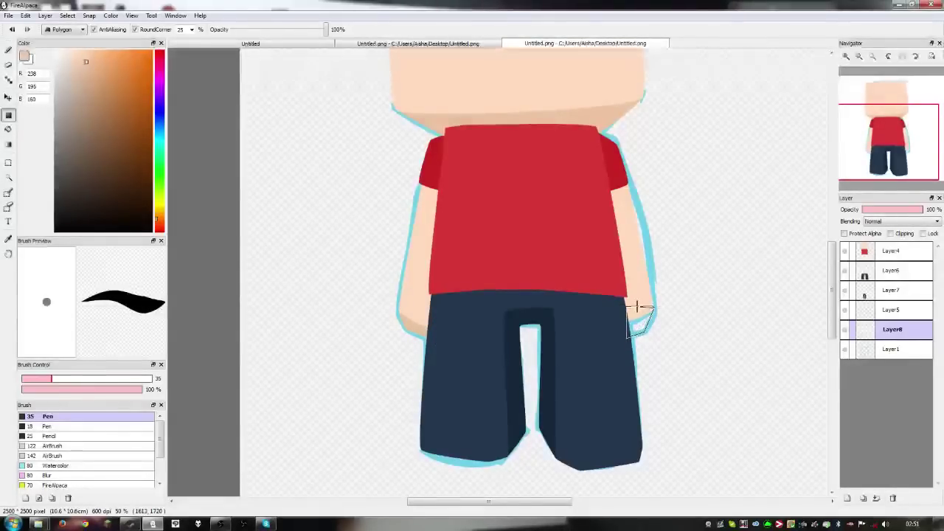
# Merge Layer4 and the other coloured body layers down into Layer8, leaving the Layer1 sketch separate
pyautogui.scroll(-2, 587, 371)
pyautogui.scroll(-1, 589, 374)
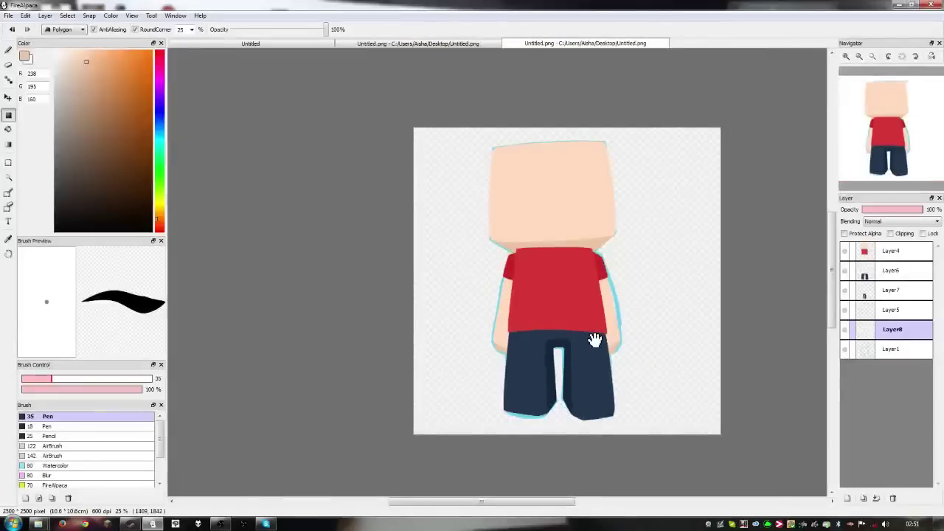
pyautogui.moveTo(594, 339); pyautogui.dragTo(549, 328)
pyautogui.scroll(1, 546, 352)
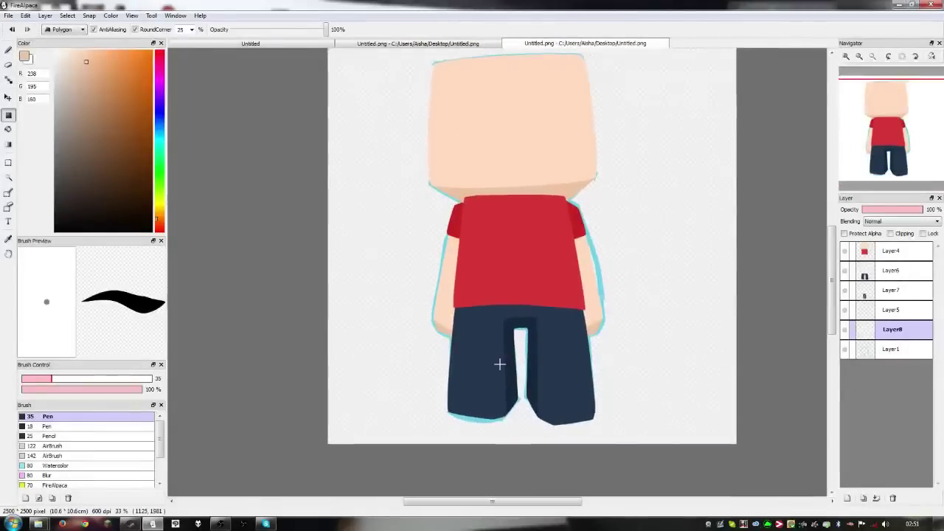
pyautogui.click(902, 251)
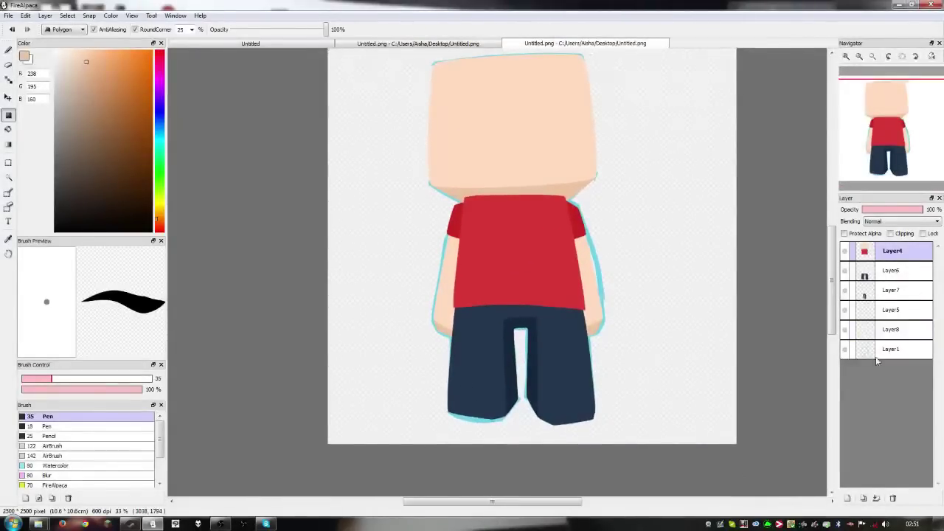
pyautogui.click(876, 498)
pyautogui.click(877, 499)
pyautogui.click(877, 499)
pyautogui.click(876, 499)
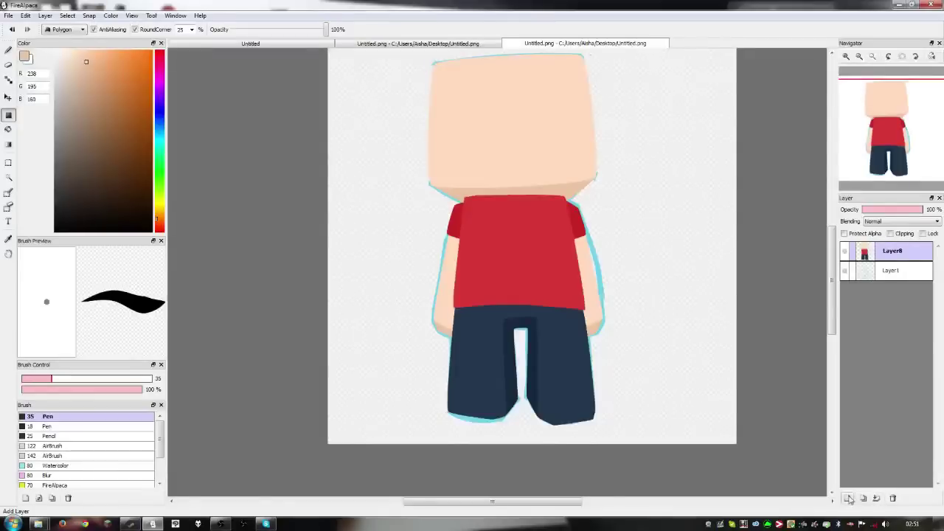
# Add a new layer above the merged character and choose a brown hair colour, RGB 93, 70, 52
pyautogui.click(847, 499)
pyautogui.moveTo(429, 188); pyautogui.dragTo(433, 244)
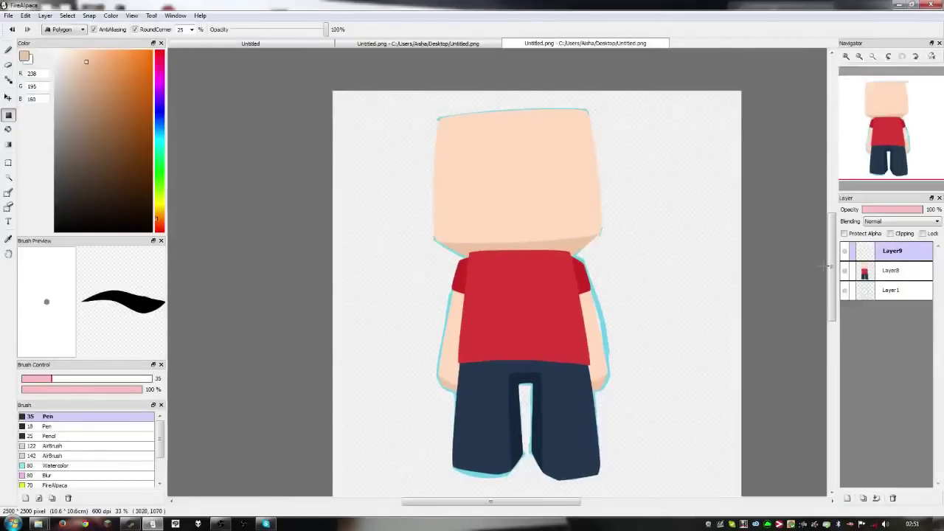
pyautogui.scroll(-3, 469, 154)
pyautogui.moveTo(470, 150); pyautogui.dragTo(473, 153)
pyautogui.scroll(-2, 481, 211)
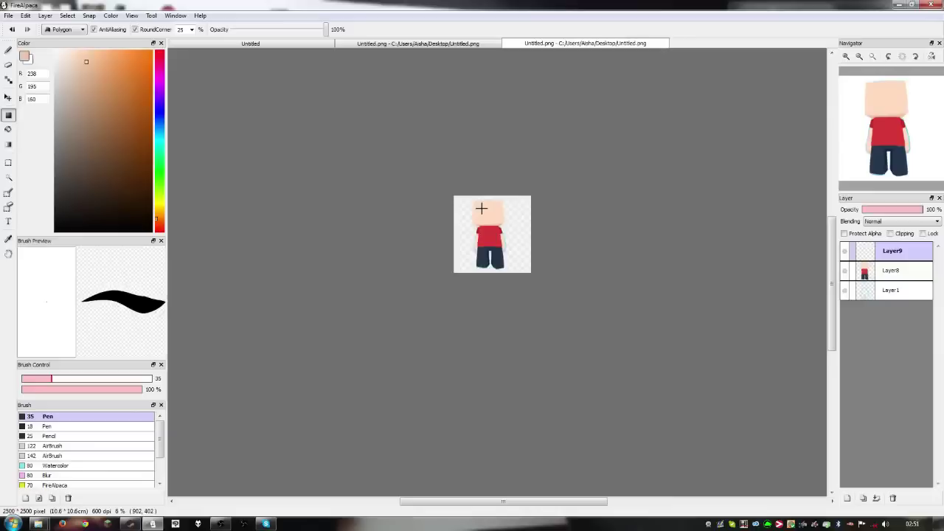
pyautogui.scroll(6, 483, 209)
pyautogui.moveTo(527, 221); pyautogui.dragTo(524, 221)
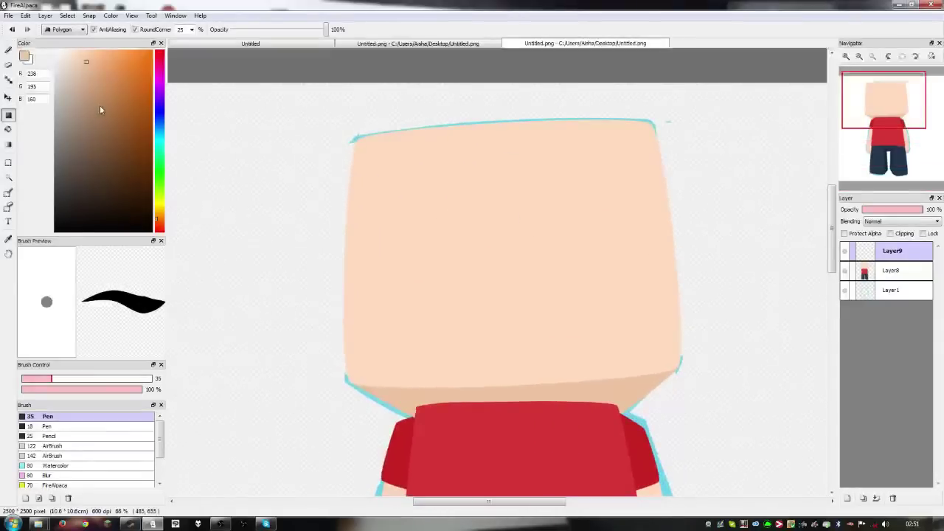
pyautogui.click(114, 121)
pyautogui.click(97, 165)
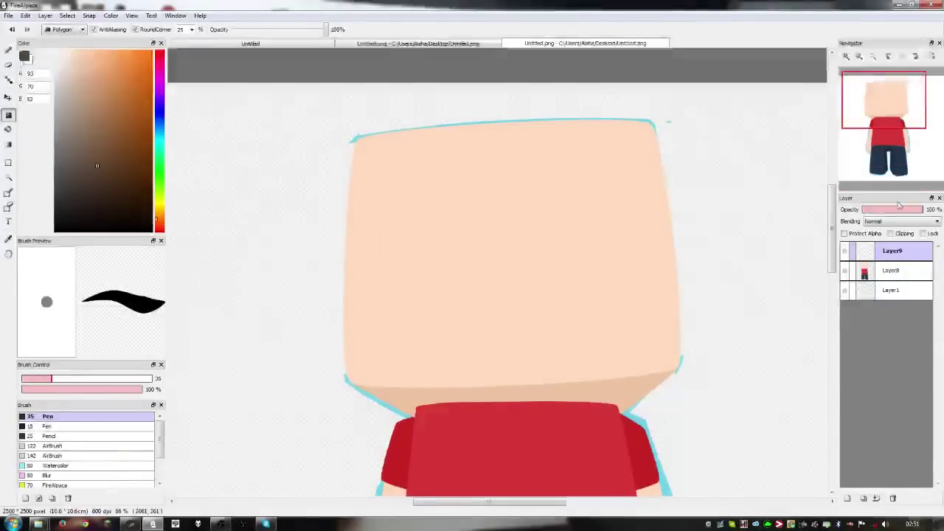
# Fill a spiky brown hair polygon over the top of the head, with a swept fringe and right sideburn, and smooth the notch at the parting
pyautogui.click(603, 192)
pyautogui.click(551, 253)
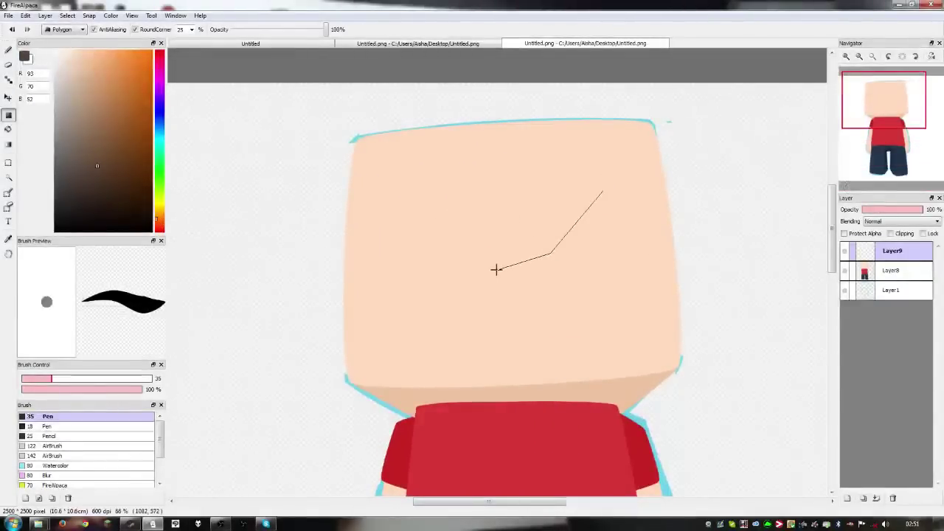
pyautogui.click(427, 282)
pyautogui.click(491, 222)
pyautogui.click(350, 281)
pyautogui.click(321, 280)
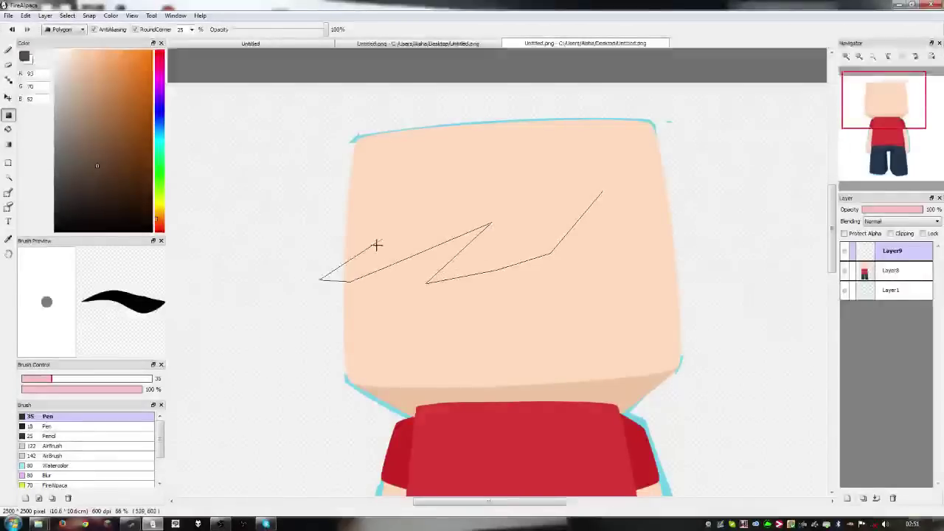
pyautogui.click(389, 221)
pyautogui.click(327, 210)
pyautogui.click(374, 158)
pyautogui.click(312, 149)
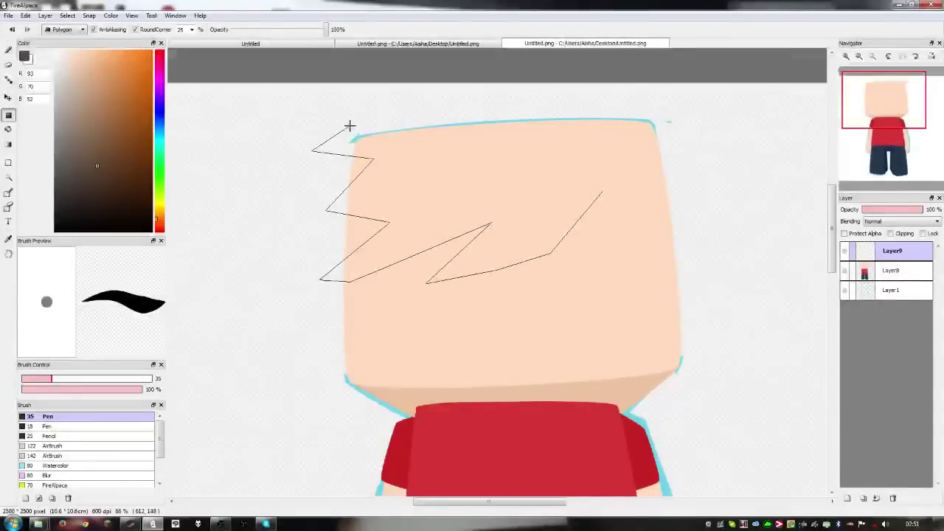
pyautogui.click(351, 125)
pyautogui.click(441, 110)
pyautogui.click(622, 110)
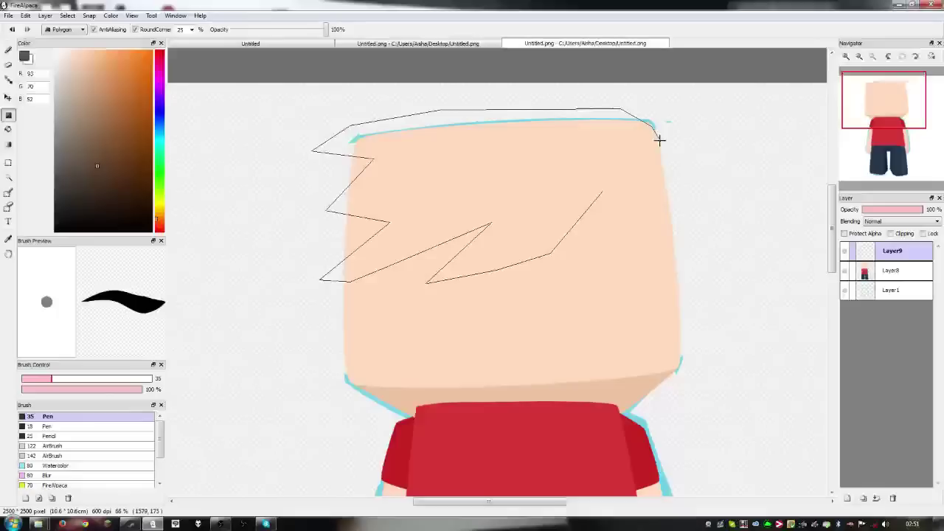
pyautogui.click(673, 134)
pyautogui.click(662, 154)
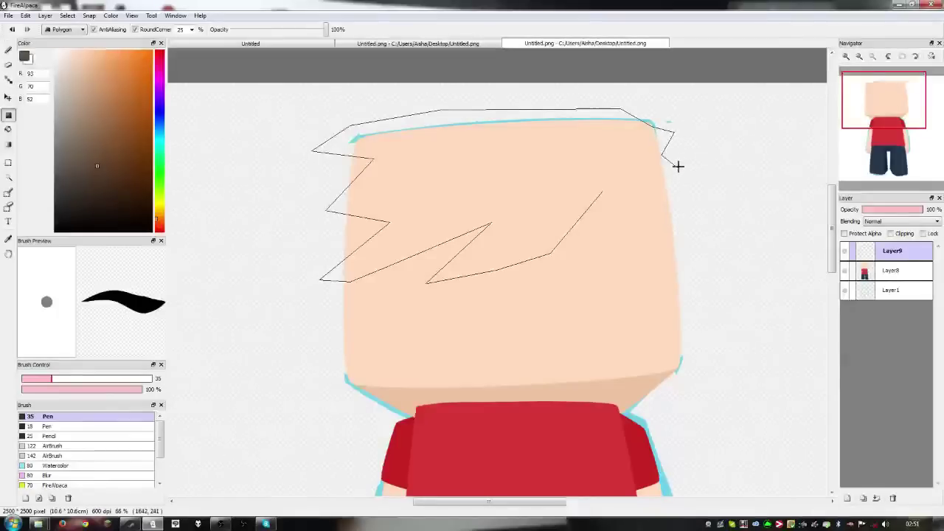
pyautogui.click(684, 212)
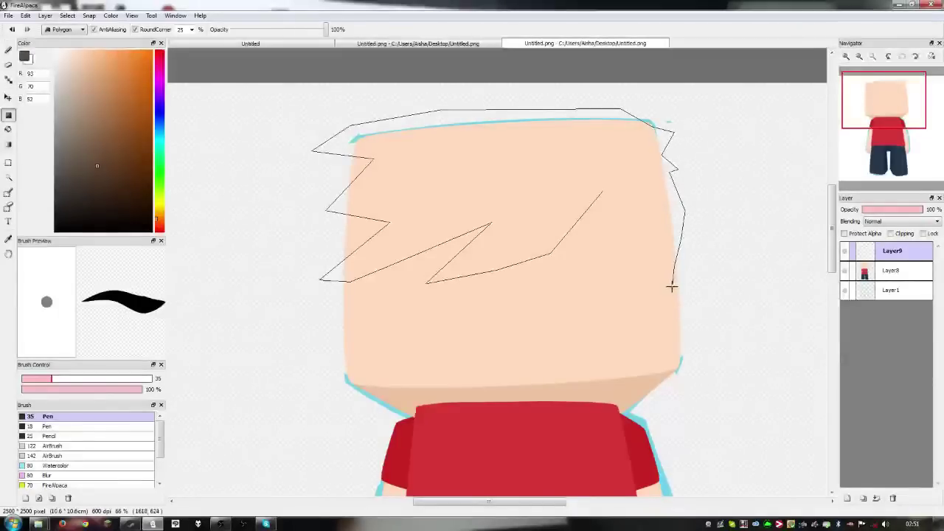
pyautogui.click(639, 189)
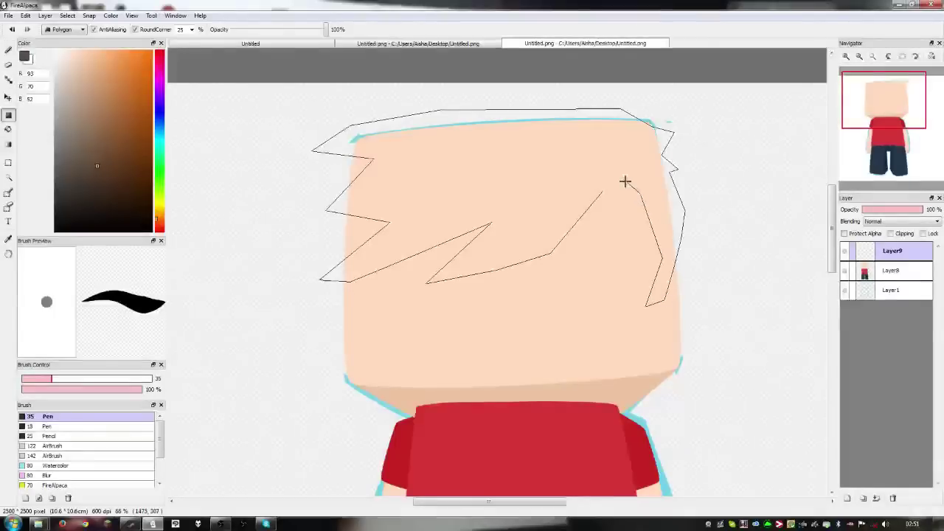
pyautogui.doubleClick(599, 195)
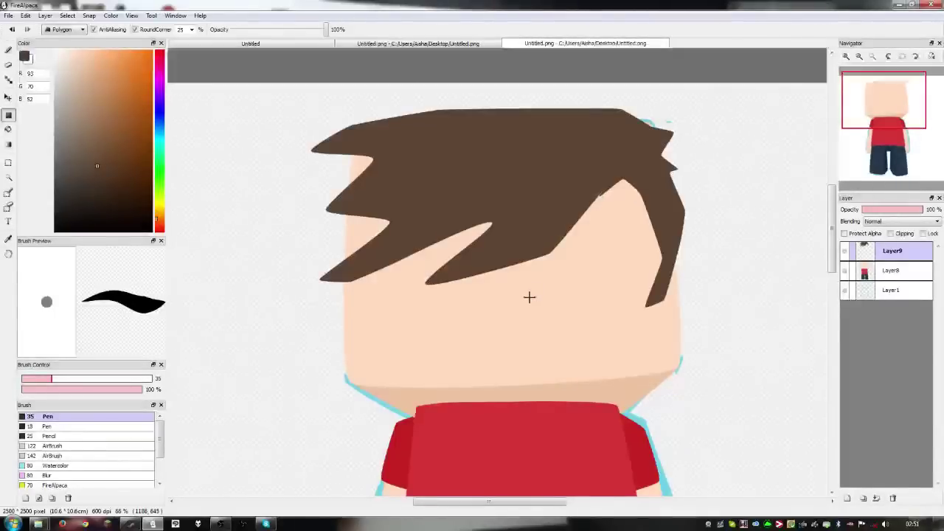
pyautogui.click(611, 186)
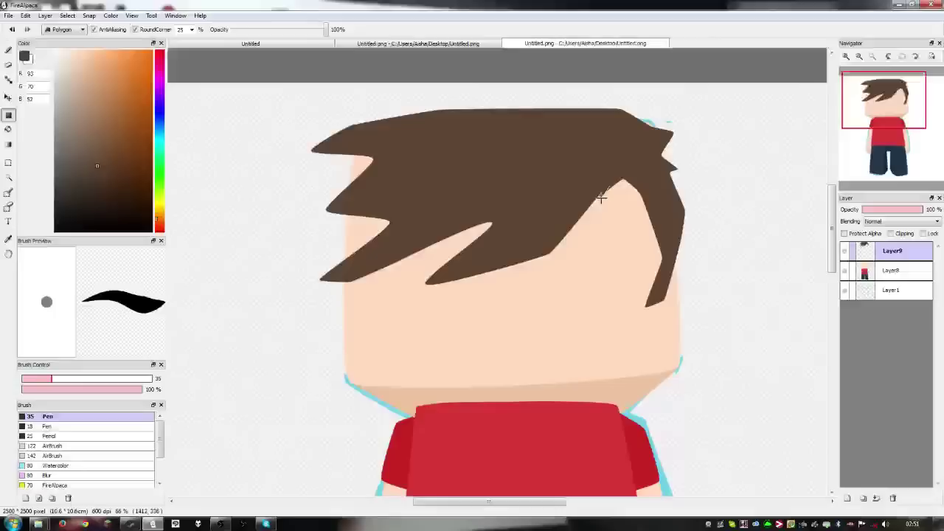
pyautogui.click(583, 208)
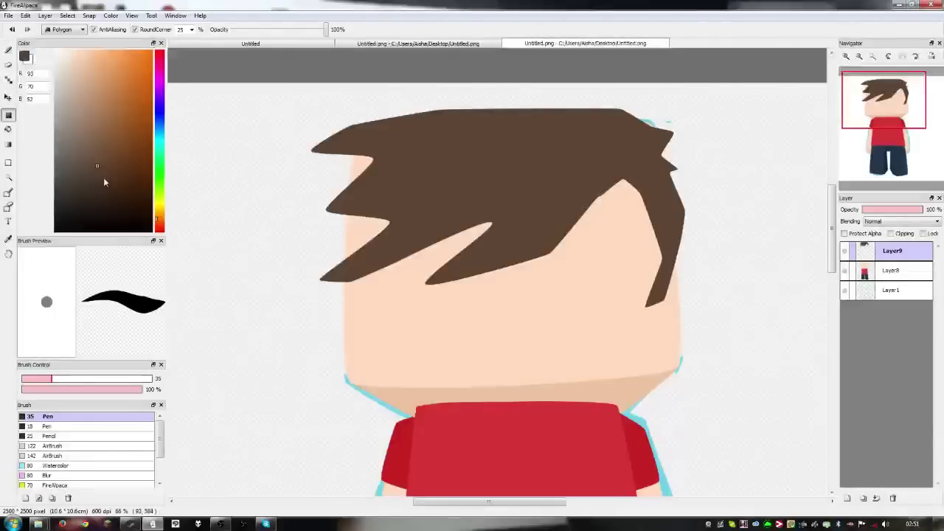
# Add a layer above Layer8 and fill a darker brown (RGB 76, 54, 37) polygon behind the hair spikes on the head's left side
pyautogui.click(913, 271)
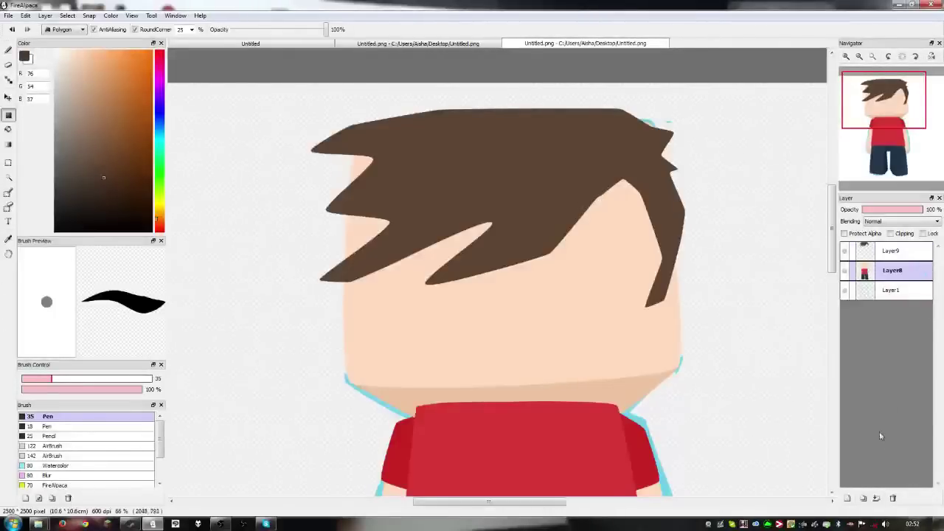
pyautogui.click(863, 498)
pyautogui.click(348, 147)
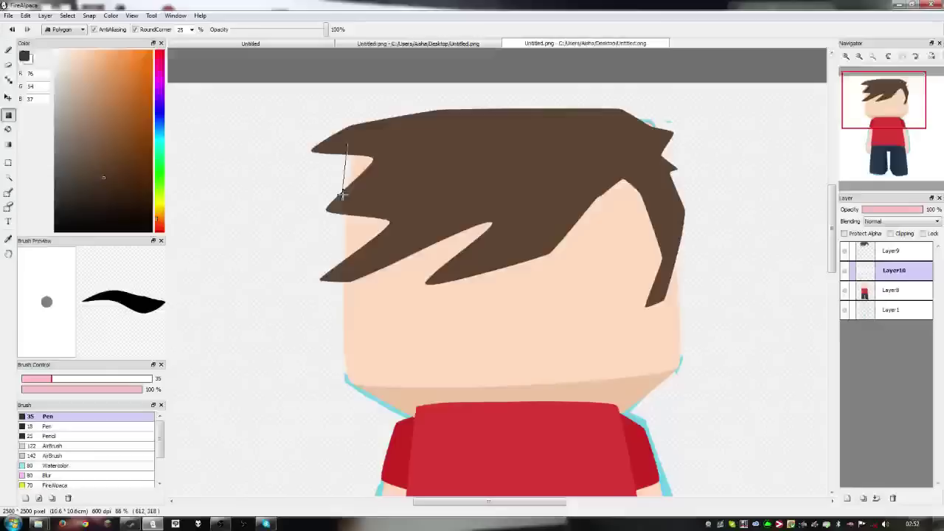
pyautogui.click(339, 319)
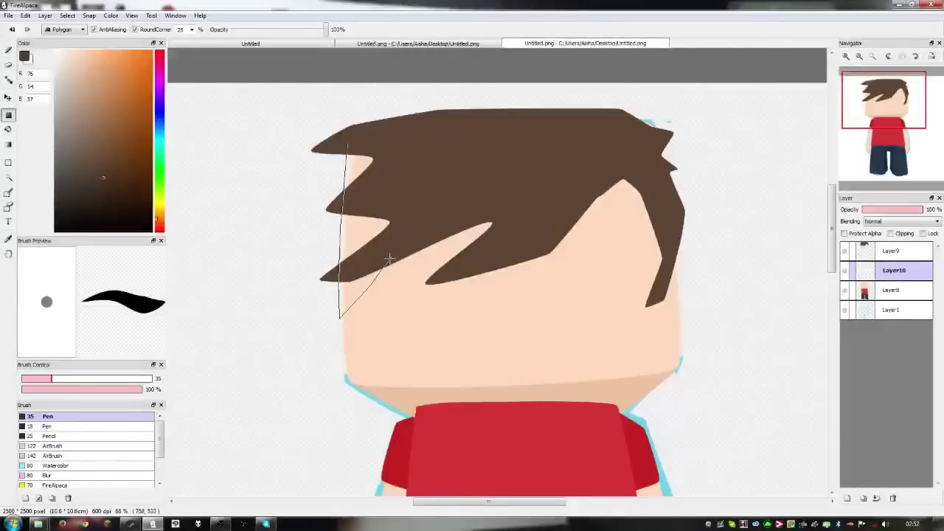
pyautogui.doubleClick(374, 130)
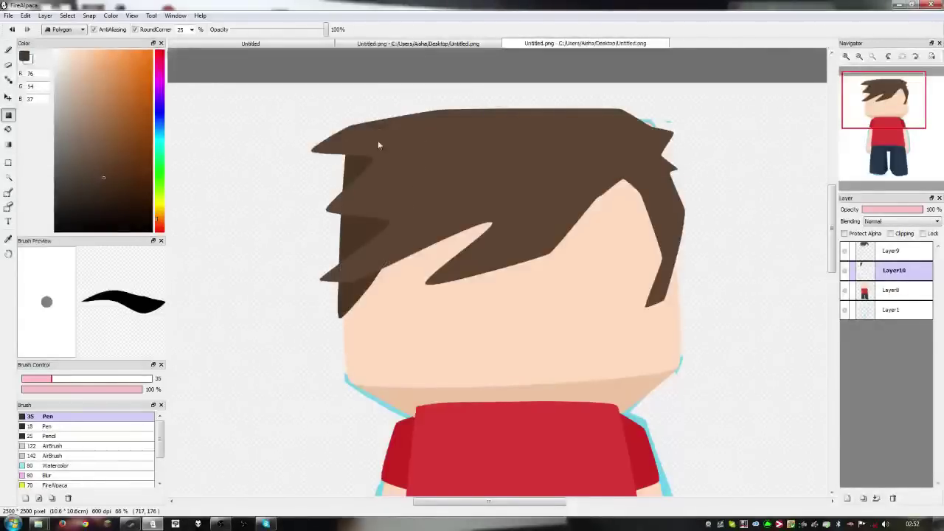
# Fill a darker brown shading polygon behind the right sideburn, running from the parting to a point below its tip
pyautogui.click(615, 177)
pyautogui.click(643, 234)
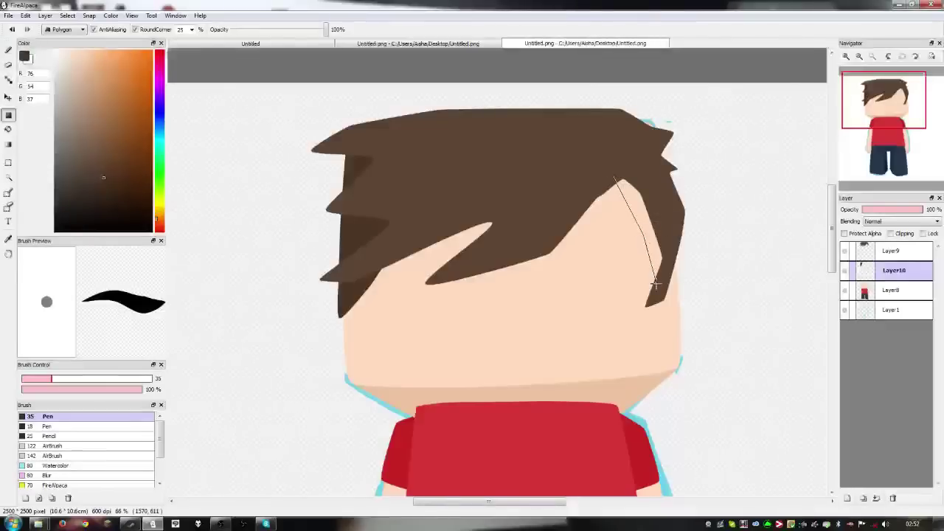
pyautogui.click(665, 331)
pyautogui.click(680, 287)
pyautogui.click(676, 254)
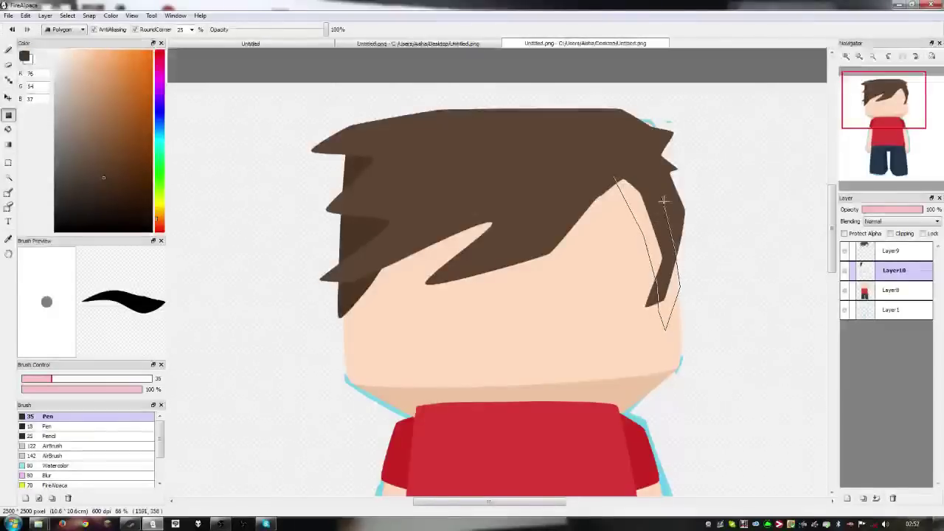
pyautogui.click(650, 172)
pyautogui.doubleClick(646, 166)
# Add a small dark brown shading polygon under the fringe's inner edge beside the parting
pyautogui.scroll(3, 643, 174)
pyautogui.scroll(-5, 641, 323)
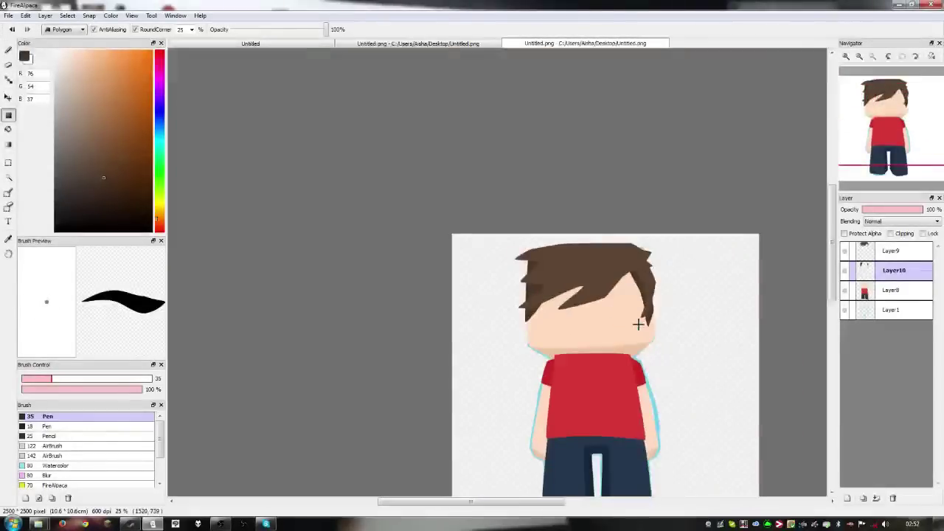
pyautogui.scroll(3, 597, 319)
pyautogui.scroll(-2, 573, 247)
pyautogui.scroll(3, 588, 261)
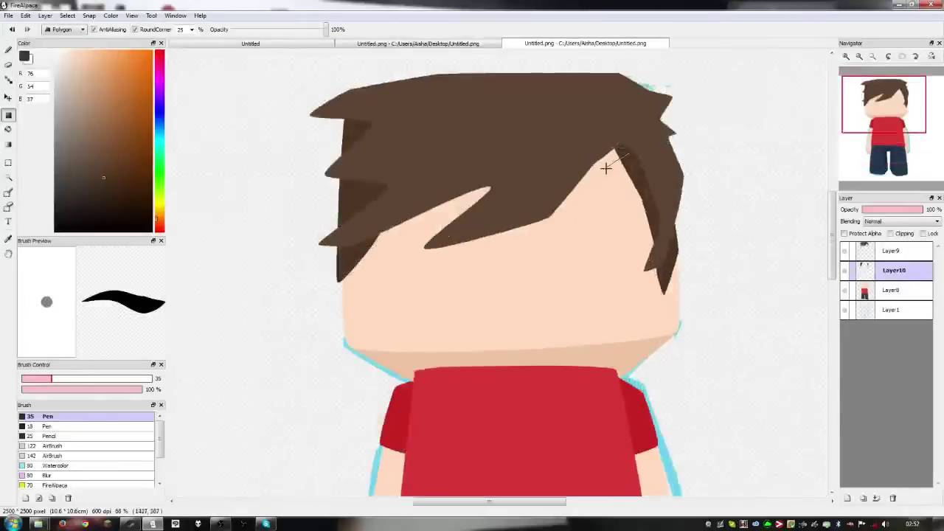
pyautogui.click(558, 185)
pyautogui.doubleClick(563, 140)
pyautogui.scroll(-2, 558, 325)
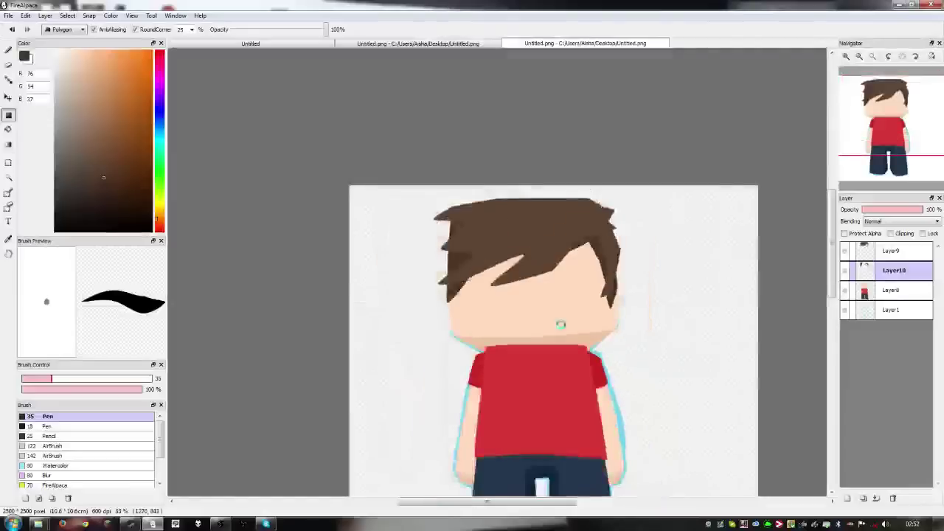
pyautogui.scroll(-1, 559, 250)
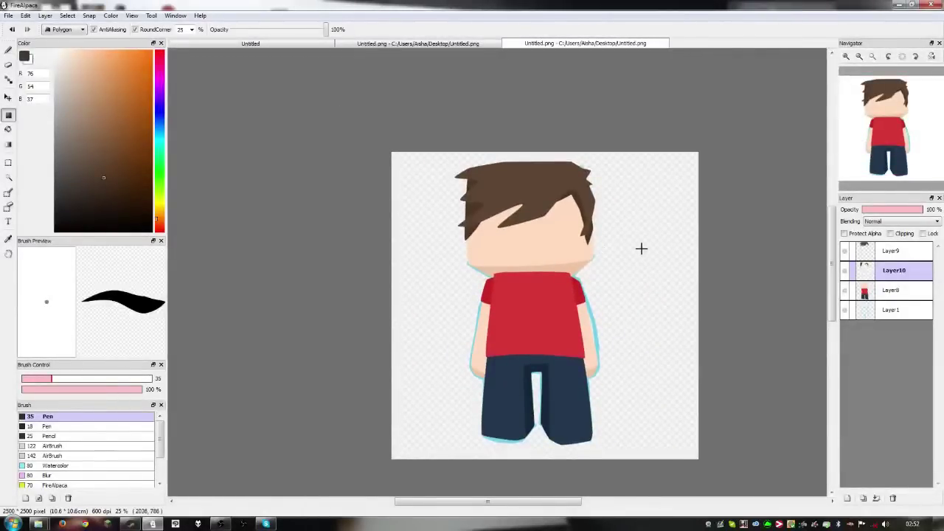
# Select the Layer9 hair layer and set the Bucket tool's expansion to 1 pixel
pyautogui.click(883, 248)
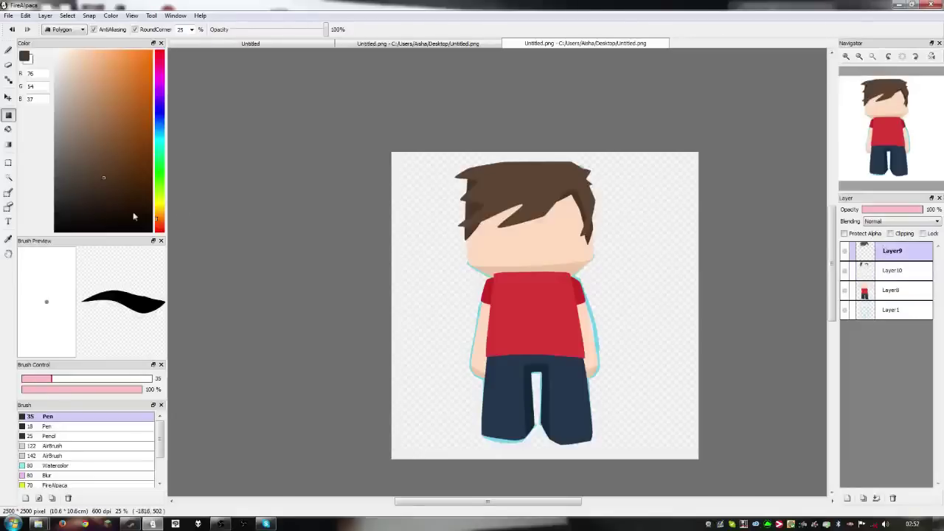
pyautogui.click(9, 129)
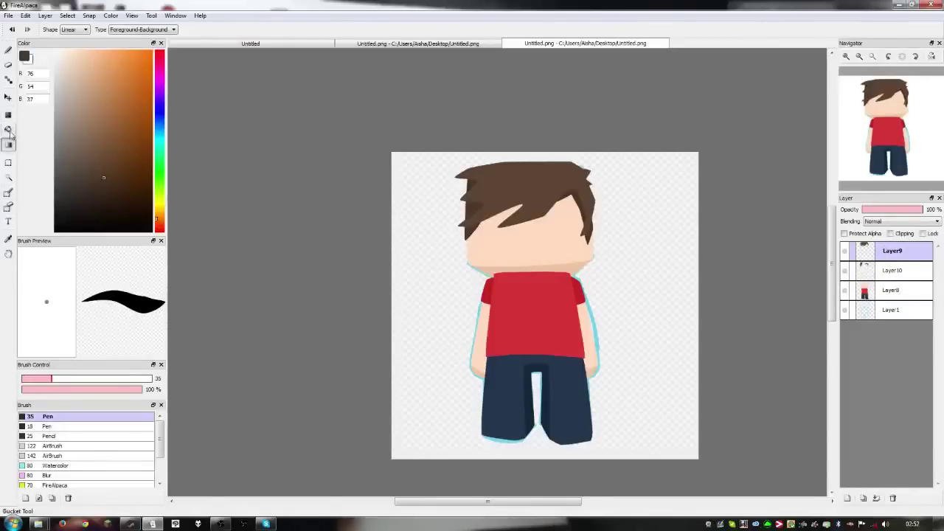
pyautogui.click(176, 30)
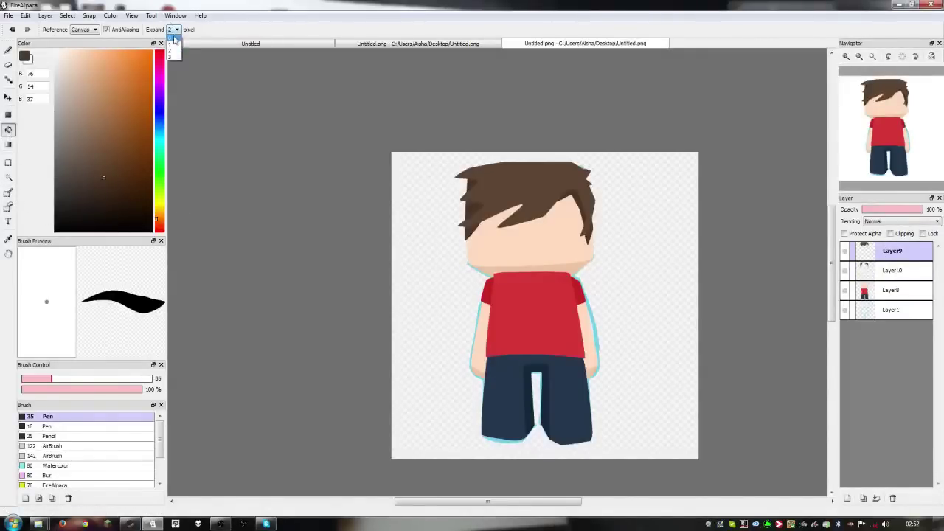
pyautogui.click(172, 44)
# Try to refill the main hair shape with the shading brown, RGB 76, 54, 37
pyautogui.keyDown('alt'); pyautogui.click(543, 180); pyautogui.keyUp('alt')
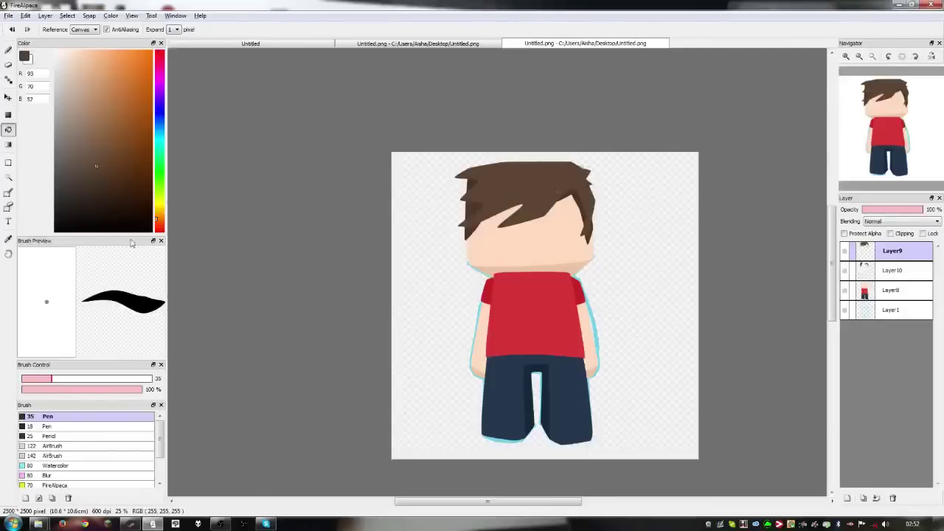
pyautogui.click(493, 179)
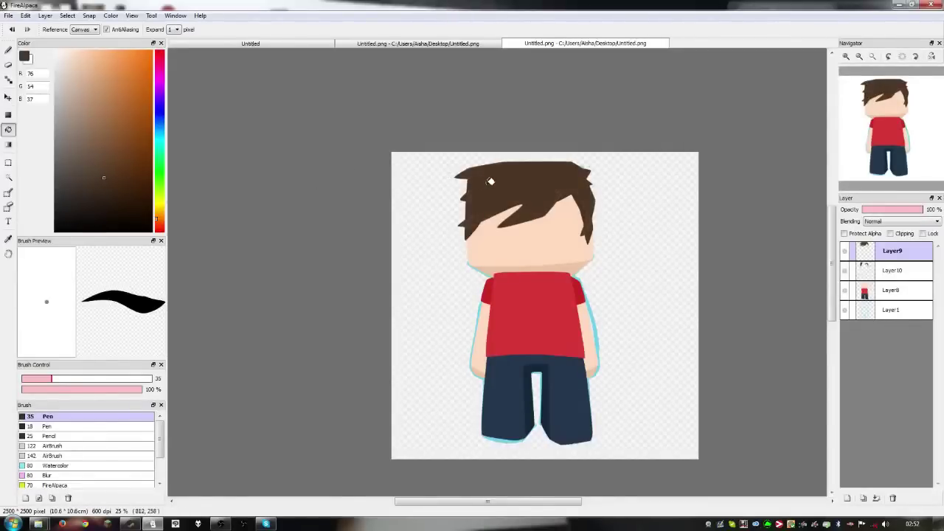
pyautogui.hotkey('ctrl', 'z')
# Refill the main hair shape on Layer9 with a slightly darker brown, RGB 80, 58, 41
pyautogui.click(99, 171)
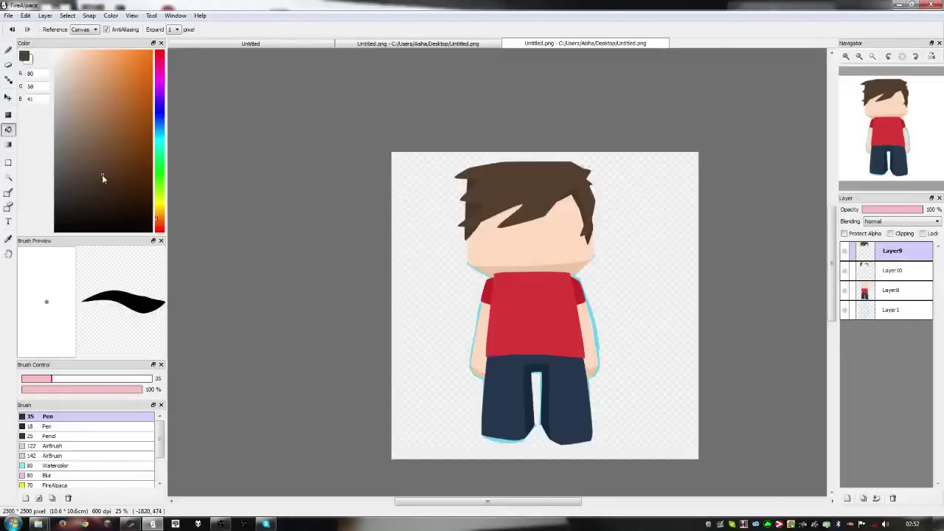
pyautogui.click(496, 186)
pyautogui.scroll(-2, 498, 275)
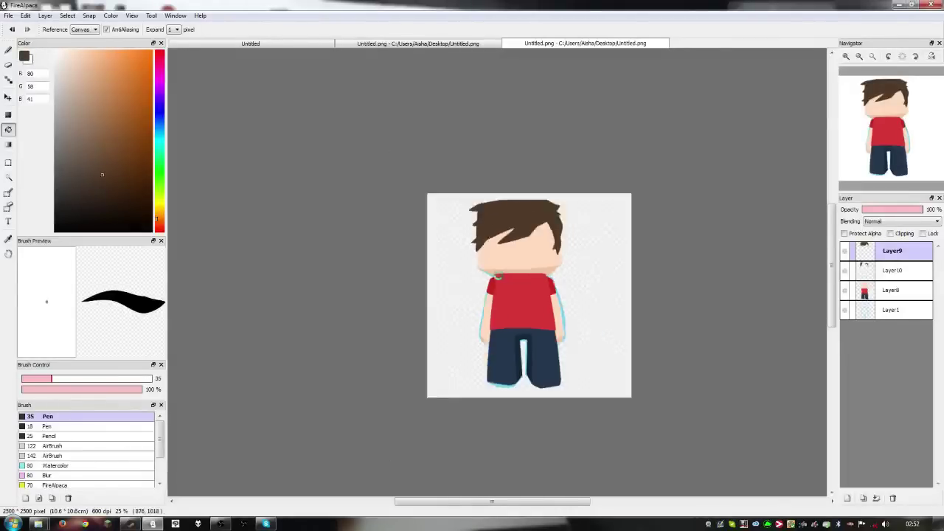
# Merge the Layer9 hair down into Layer10 and add a new empty layer directly above Layer8
pyautogui.scroll(4, 498, 275)
pyautogui.scroll(-2, 554, 258)
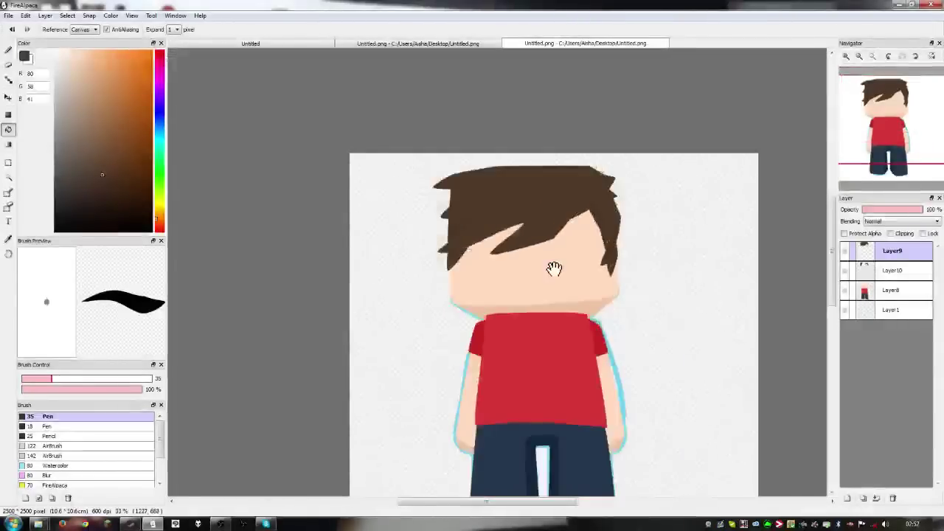
pyautogui.moveTo(554, 269); pyautogui.dragTo(541, 256)
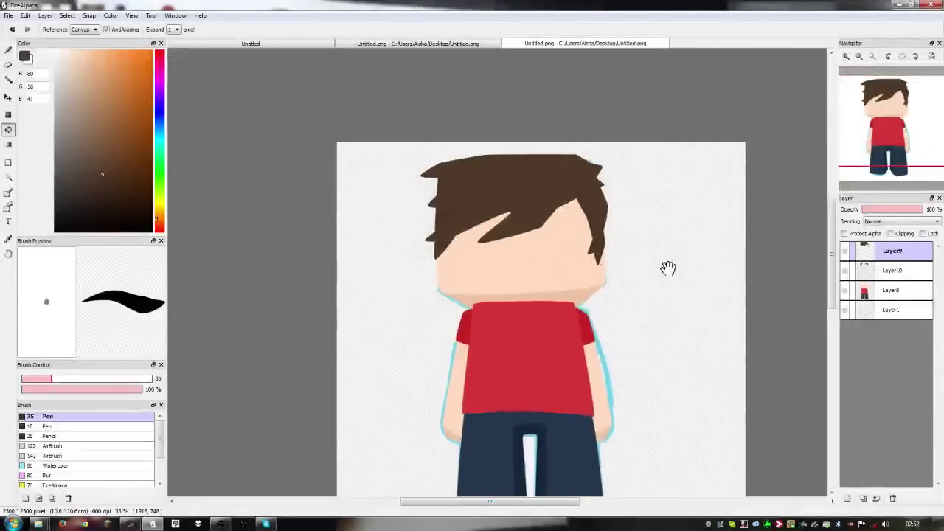
pyautogui.click(879, 498)
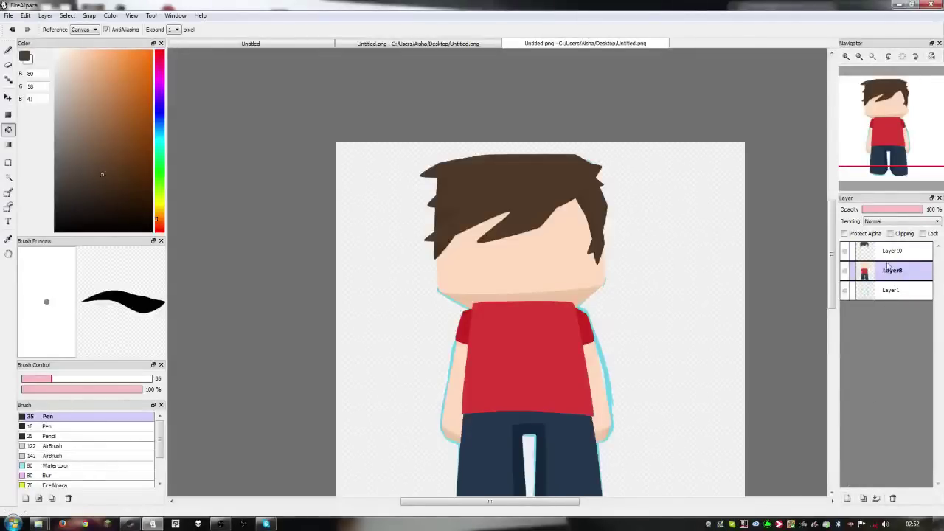
pyautogui.click(846, 498)
# Draw a black (RGB 0, 0, 0) round-cornered polygon eye on Layer11, tucked under the fringe on the right half of the face
pyautogui.scroll(5, 464, 258)
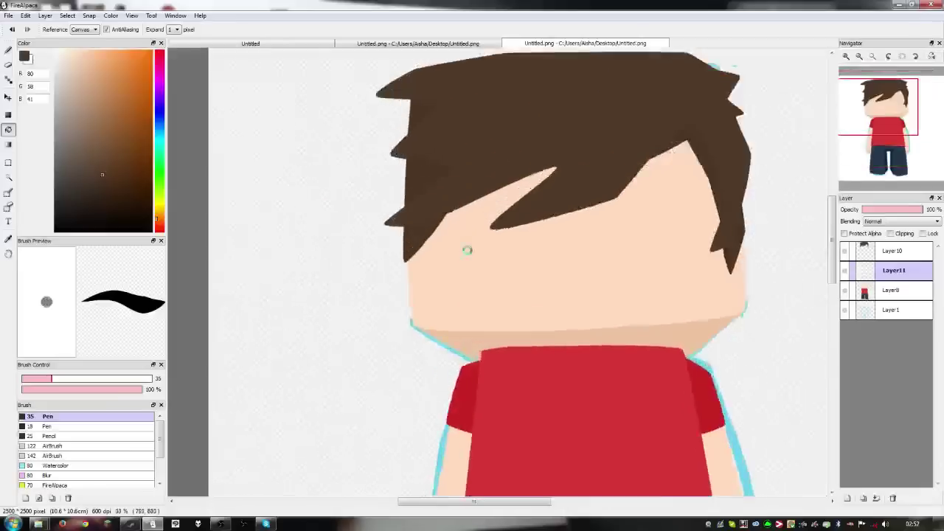
pyautogui.moveTo(533, 233); pyautogui.dragTo(489, 277)
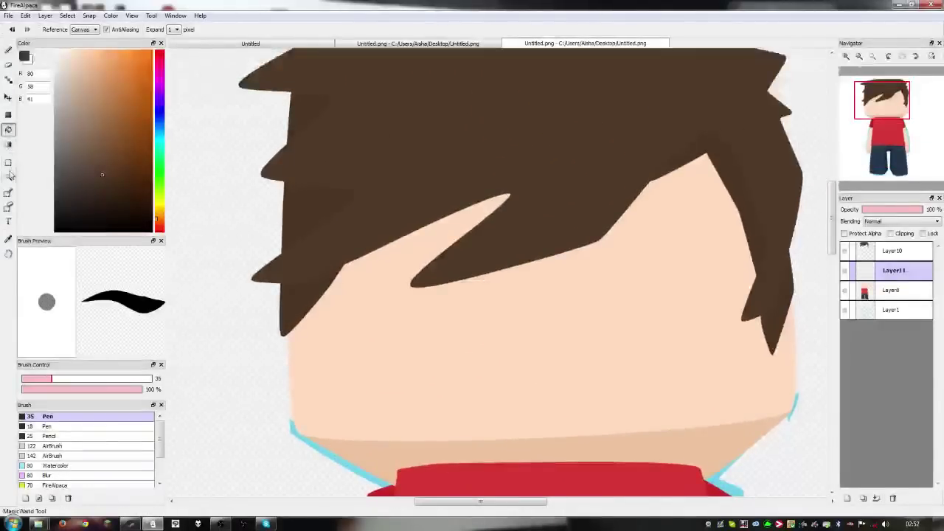
pyautogui.click(8, 114)
pyautogui.moveTo(128, 202); pyautogui.dragTo(152, 232)
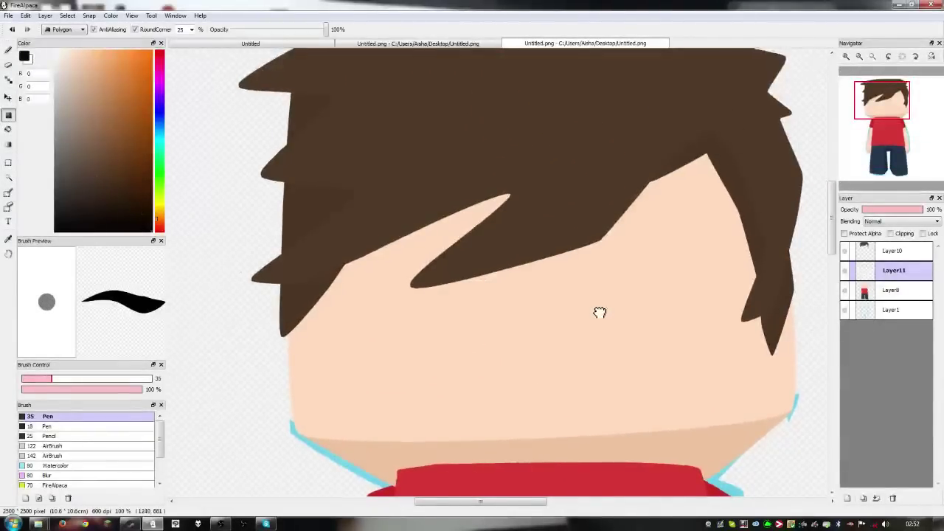
pyautogui.moveTo(599, 313); pyautogui.dragTo(597, 320)
pyautogui.click(551, 242)
pyautogui.click(638, 197)
pyautogui.click(686, 219)
pyautogui.click(707, 279)
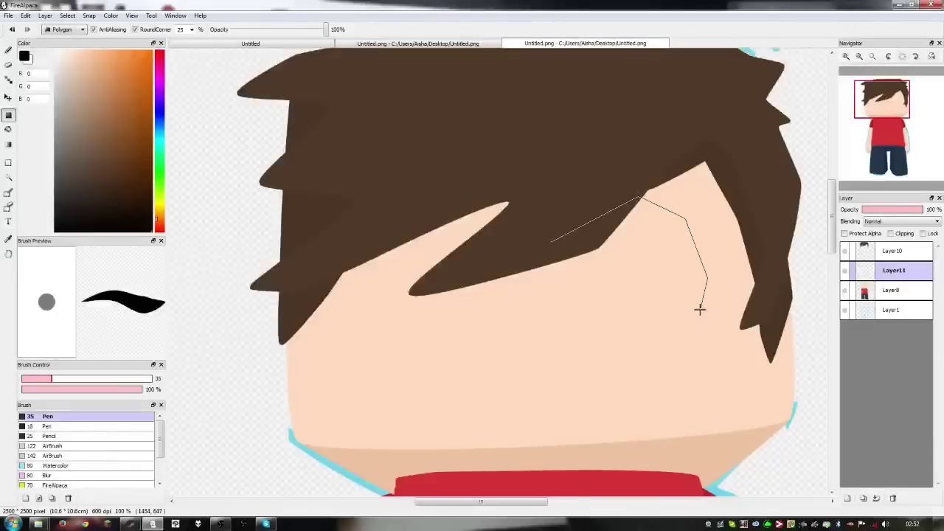
pyautogui.click(701, 310)
pyautogui.click(569, 311)
pyautogui.doubleClick(566, 229)
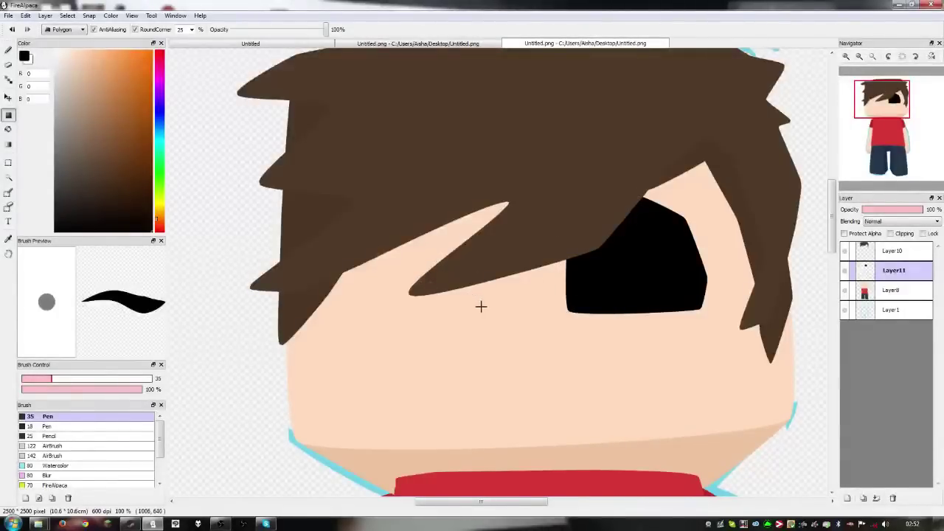
pyautogui.click(481, 306)
pyautogui.click(480, 228)
pyautogui.click(457, 180)
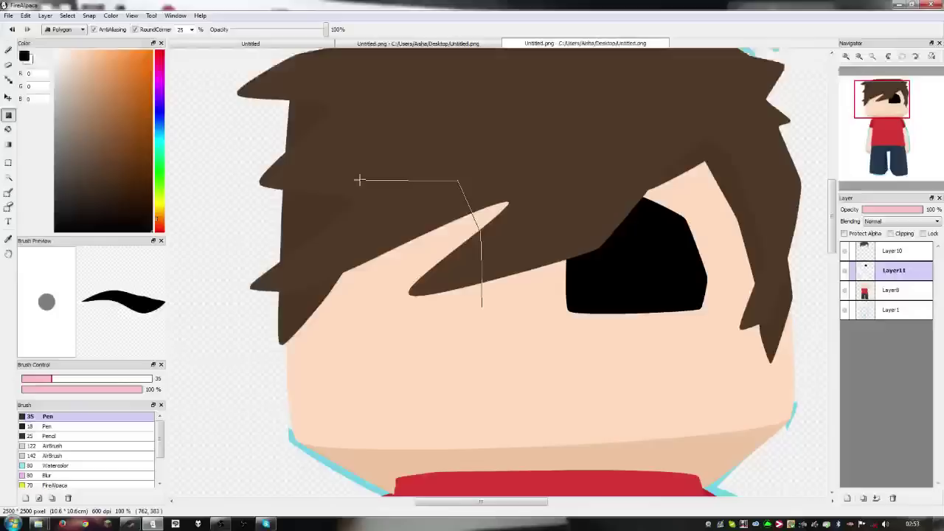
pyautogui.click(344, 299)
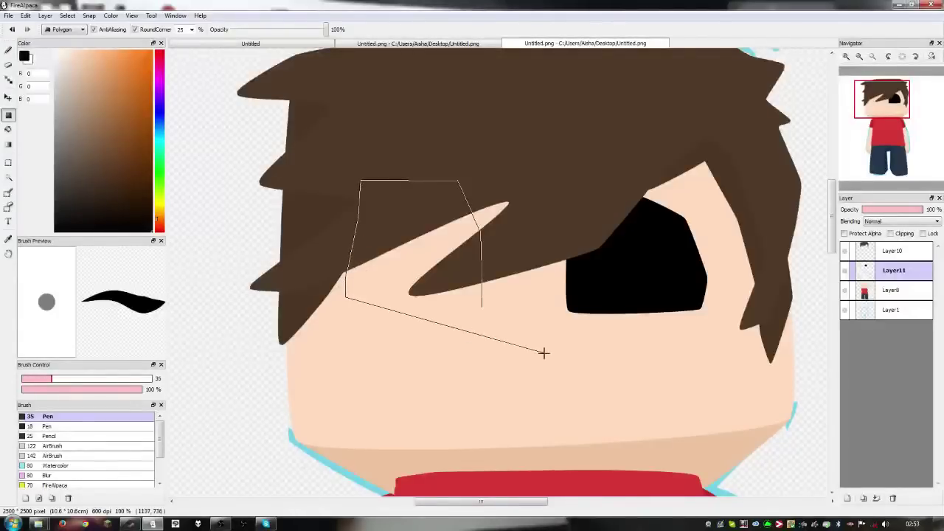
pyautogui.doubleClick(481, 304)
pyautogui.hotkey('ctrl', 'z')
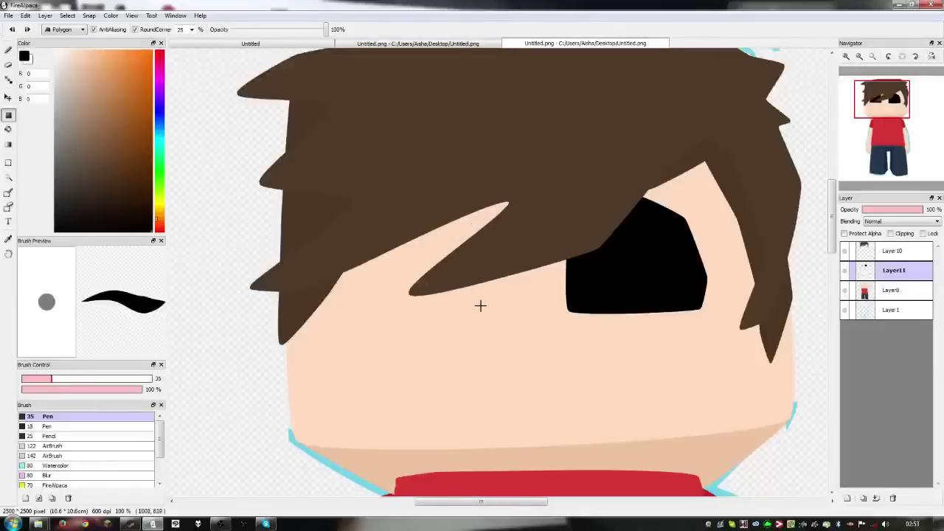
# Try to draw a seven-sided black polygon for the second eye, under the fringe on the left half of the face
pyautogui.click(480, 304)
pyautogui.click(482, 226)
pyautogui.click(454, 188)
pyautogui.click(389, 198)
pyautogui.click(363, 221)
pyautogui.click(359, 264)
pyautogui.click(369, 299)
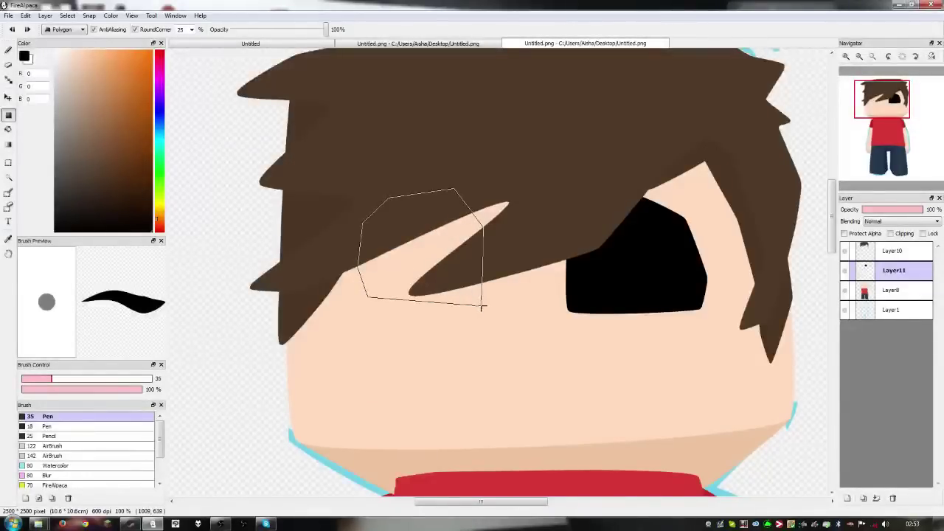
pyautogui.click(481, 304)
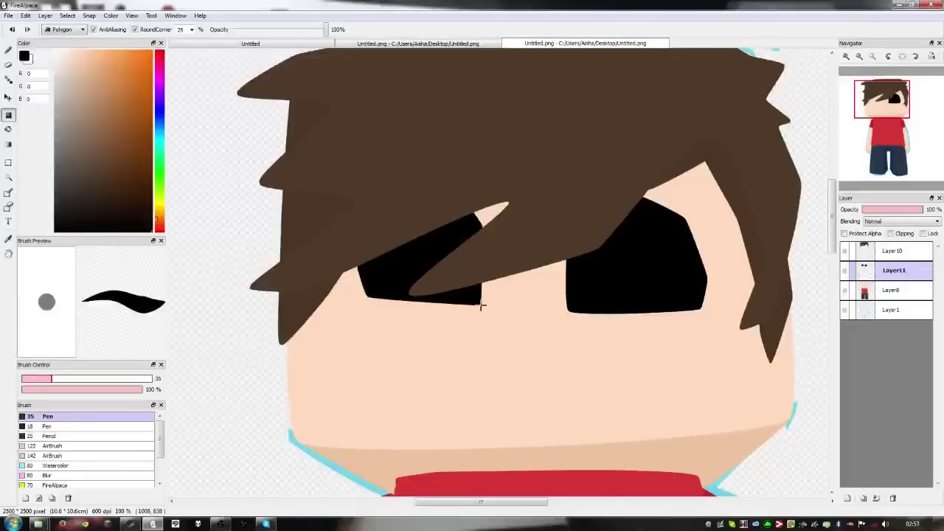
pyautogui.scroll(-1, 441, 344)
pyautogui.scroll(3, 441, 343)
pyautogui.scroll(-5, 440, 344)
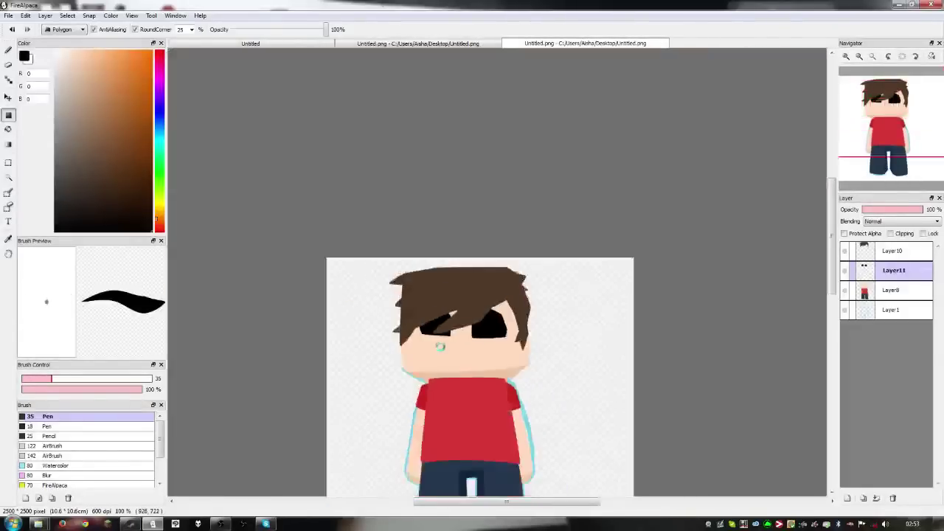
pyautogui.moveTo(453, 317); pyautogui.dragTo(509, 206)
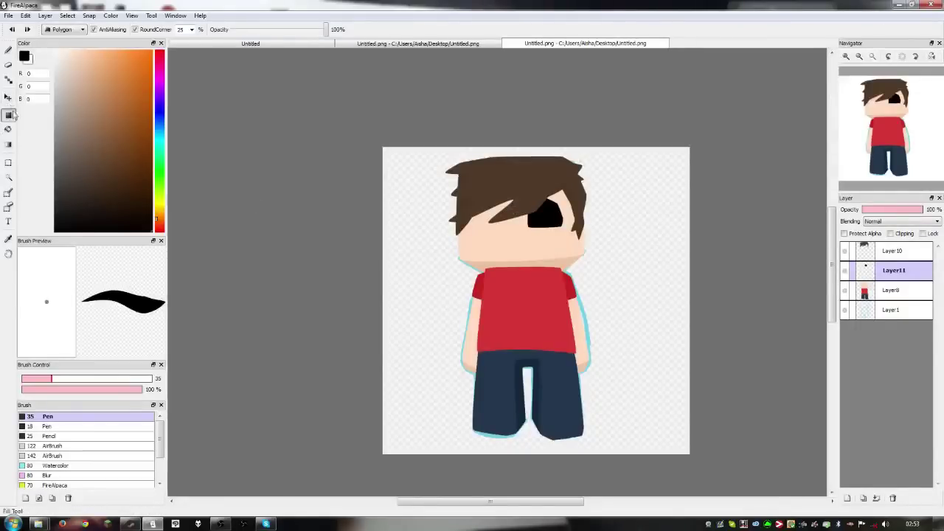
# Copy the black eye using a rectangular selection, paste it onto its own layer and clear the selection
pyautogui.click(9, 163)
pyautogui.moveTo(519, 183); pyautogui.dragTo(573, 242)
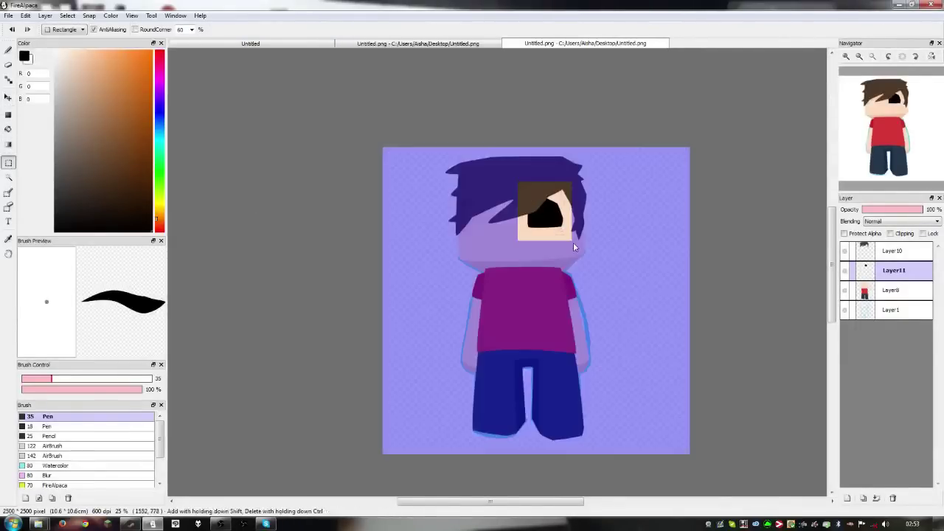
pyautogui.hotkey('ctrl', 'c')
pyautogui.hotkey('ctrl', 'v')
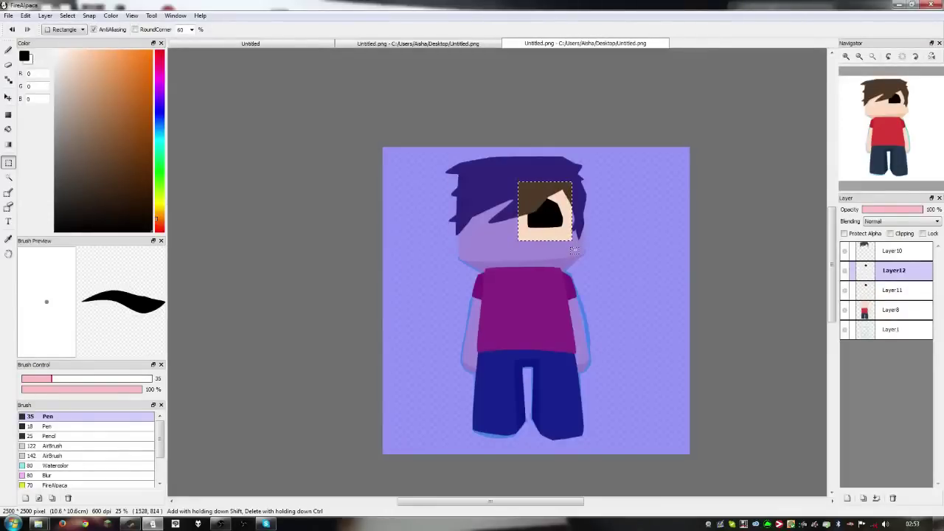
pyautogui.hotkey('ctrl', 'd')
pyautogui.hotkey('ctrl', 't')
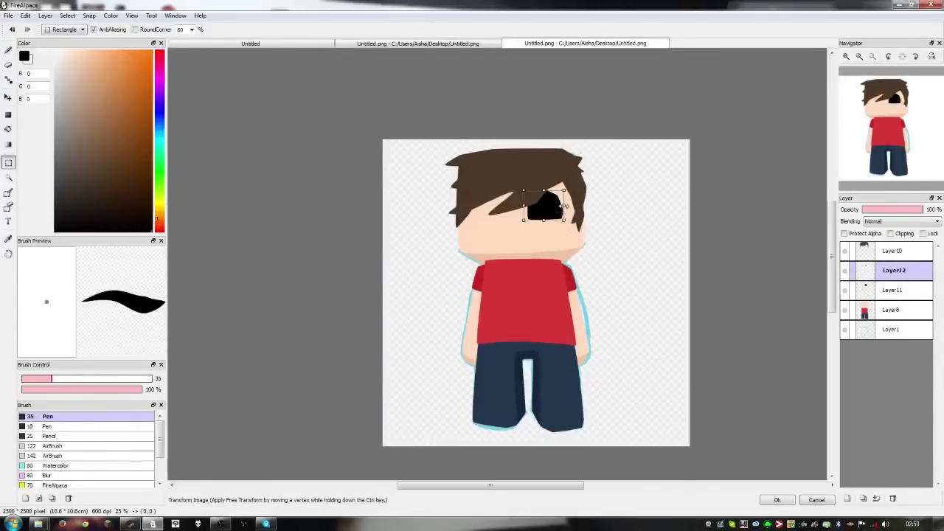
pyautogui.moveTo(564, 207); pyautogui.dragTo(525, 212)
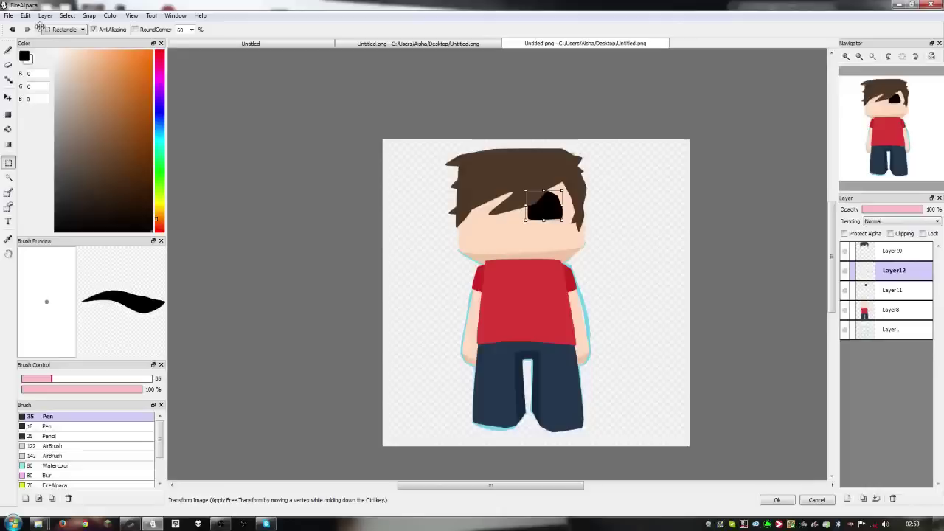
pyautogui.press('Return')
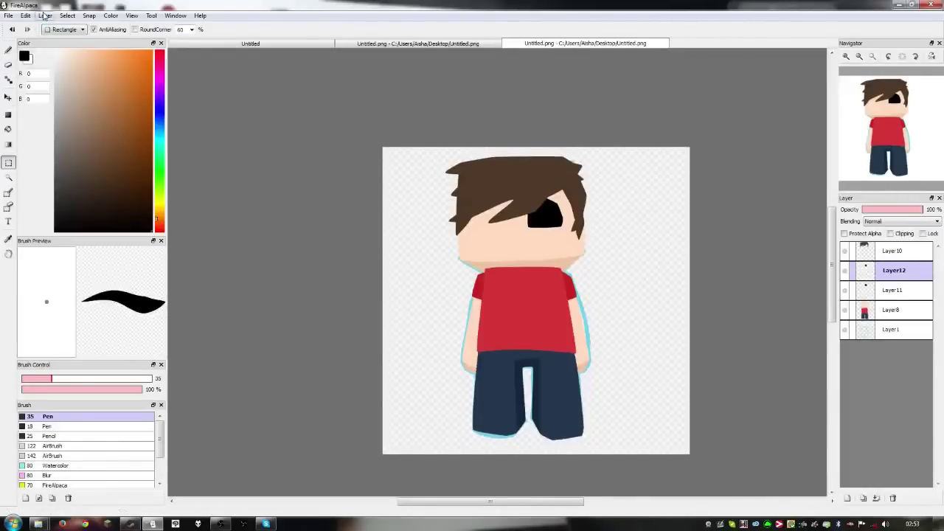
# Flip the pasted eye layer horizontally
pyautogui.click(44, 14)
pyautogui.moveTo(58, 119)
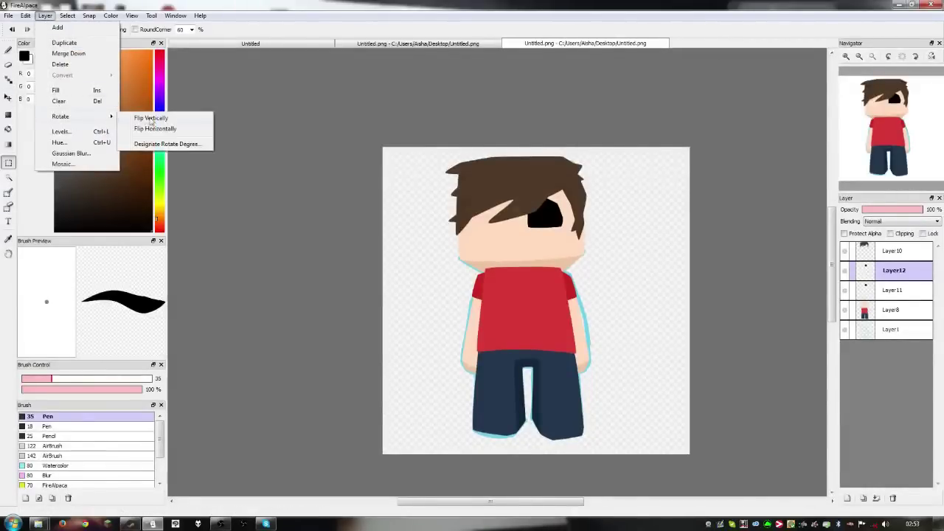
pyautogui.click(152, 129)
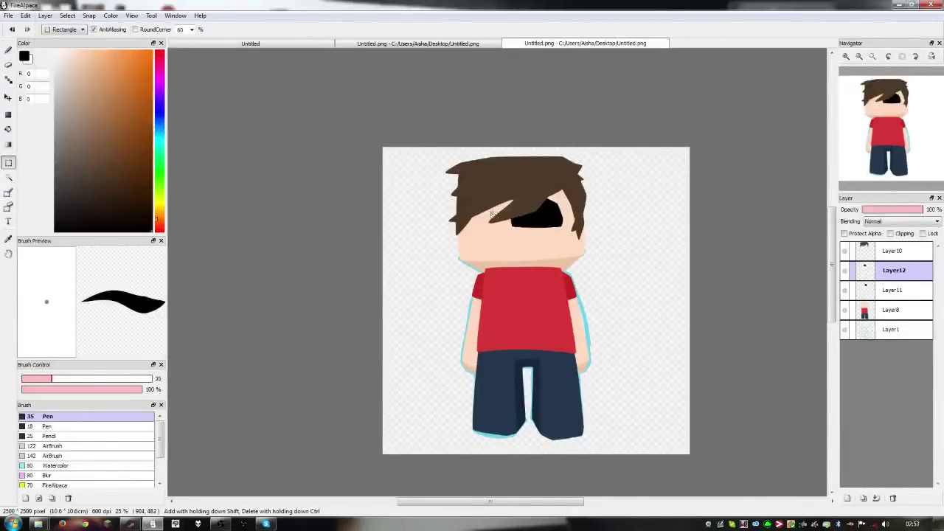
# Move the flipped eye under the fringe on the left half of the face and merge it down into Layer11
pyautogui.hotkey('ctrl', 't')
pyautogui.moveTo(535, 201); pyautogui.dragTo(499, 199)
pyautogui.press('Return')
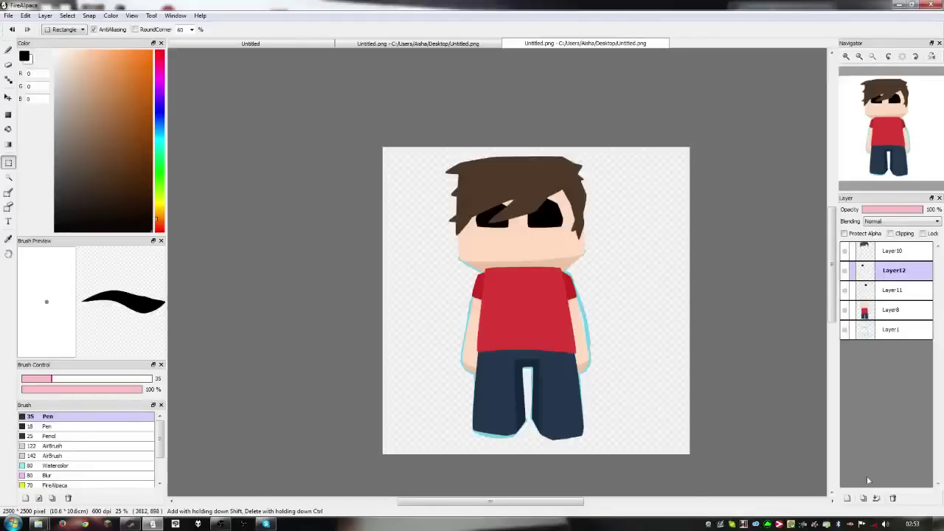
pyautogui.click(877, 499)
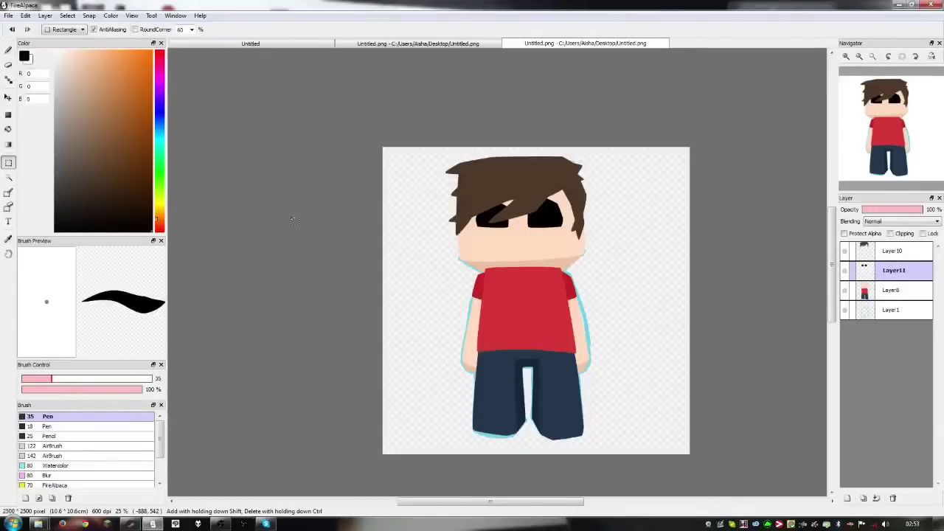
# Try to duplicate both eyes onto a separate layer using a rectangular selection around the face
pyautogui.moveTo(440, 169); pyautogui.dragTo(597, 251)
pyautogui.press('Delete')
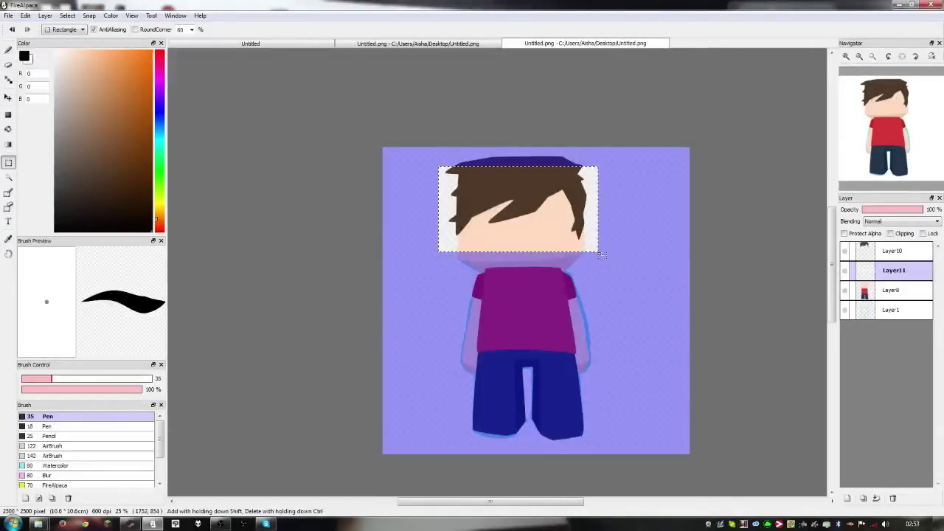
pyautogui.hotkey('ctrl', 'z')
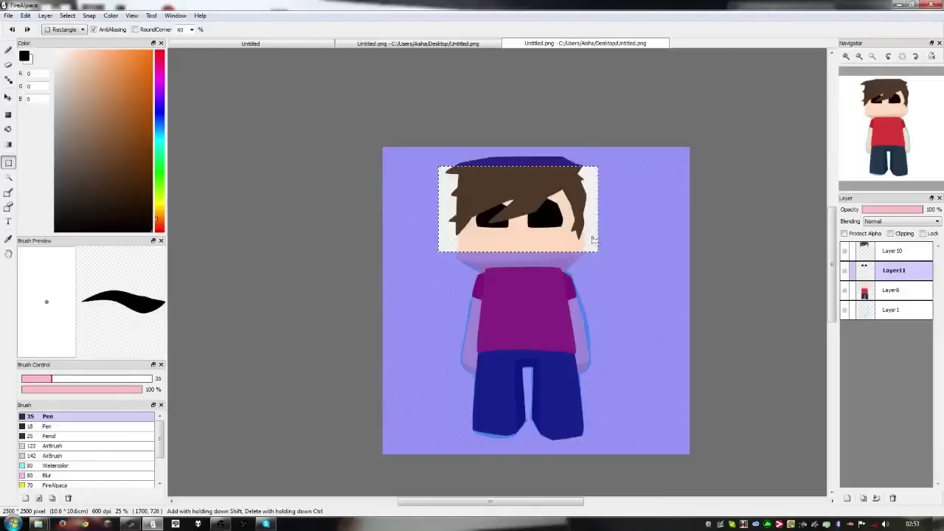
pyautogui.hotkey('ctrl', 'c')
pyautogui.hotkey('ctrl', 'v')
pyautogui.hotkey('ctrl', 'd')
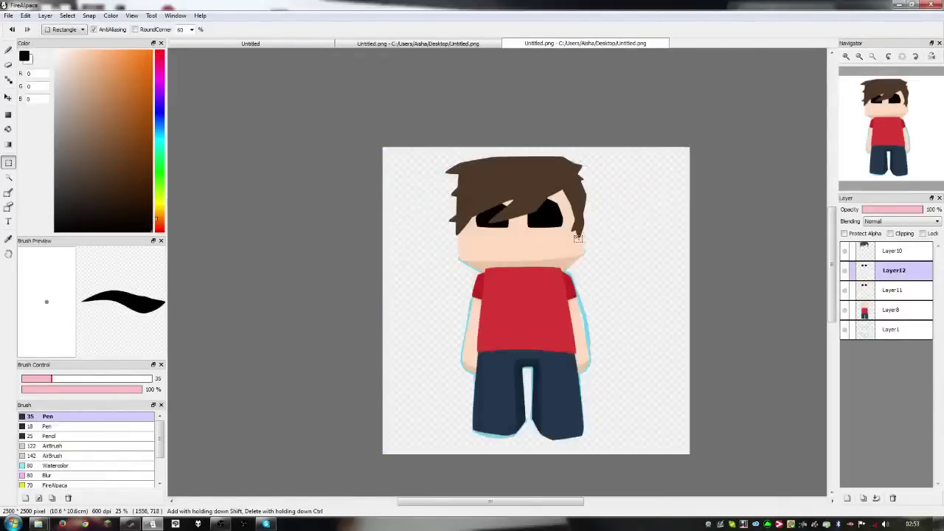
pyautogui.hotkey('ctrl', 'z')
pyautogui.hotkey('ctrl', 'z')
pyautogui.hotkey('ctrl', 'd')
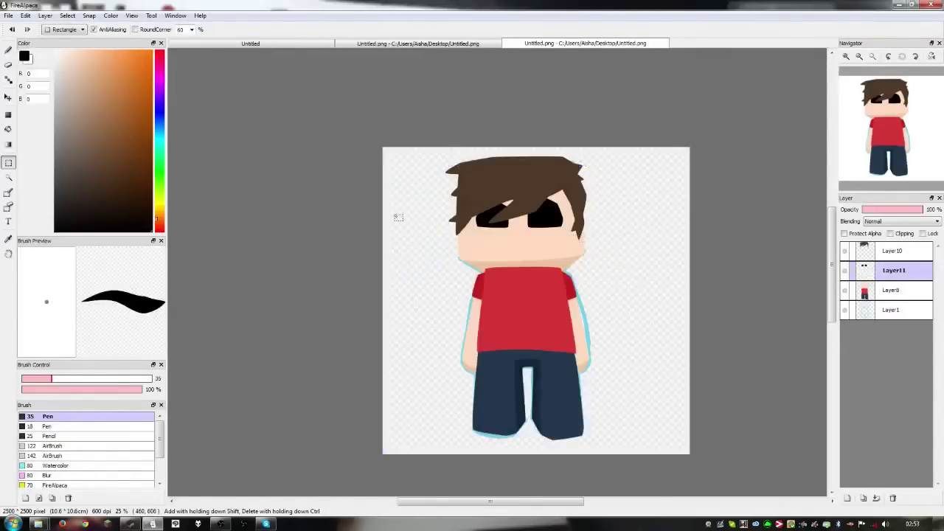
# Try to select both eyes with the Magic Wand using Canvas as the reference
pyautogui.click(8, 177)
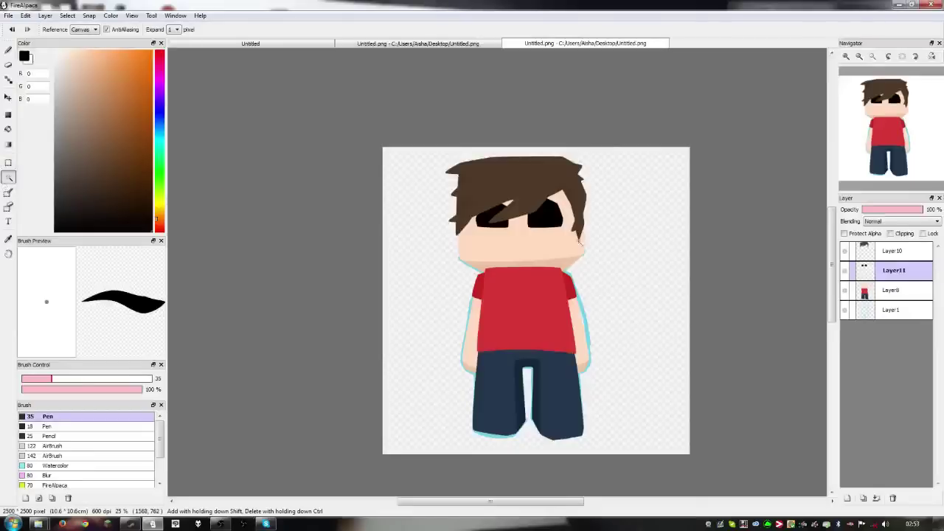
pyautogui.click(499, 211)
pyautogui.keyDown('shift'); pyautogui.click(546, 217); pyautogui.keyUp('shift')
pyautogui.hotkey('ctrl', 'z')
pyautogui.hotkey('ctrl', 'z')
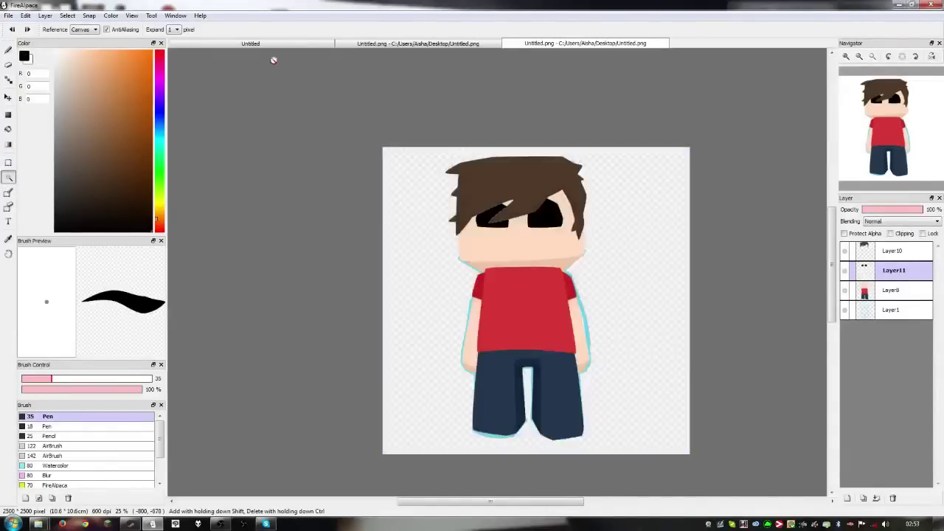
# Set the Magic Wand's reference to Layer and select both black eye shapes on Layer11
pyautogui.click(89, 30)
pyautogui.click(81, 37)
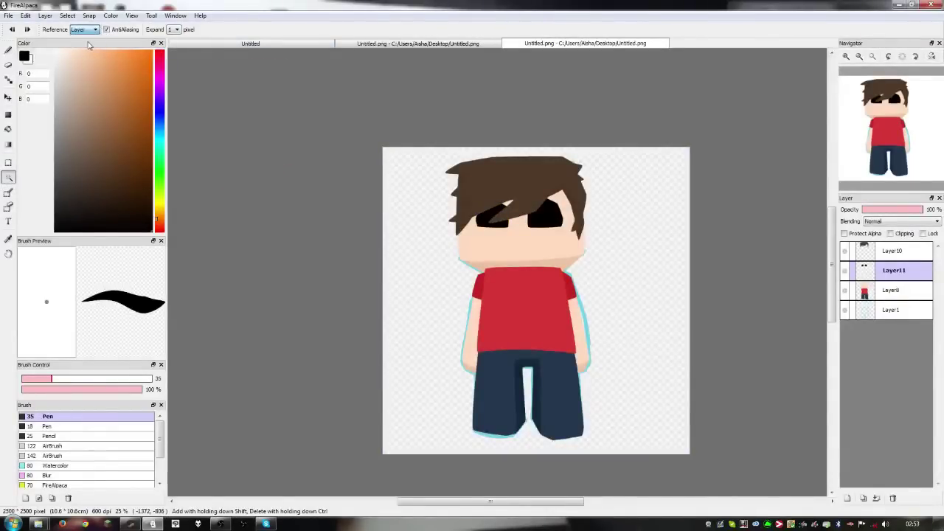
pyautogui.click(484, 215)
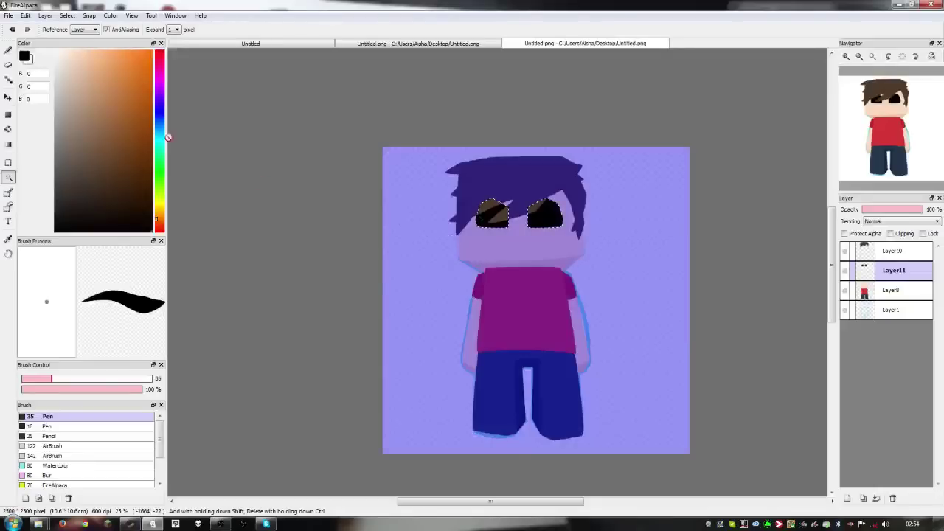
# Expand the selection around both eyes by 1 pixel and contract it again
pyautogui.click(59, 16)
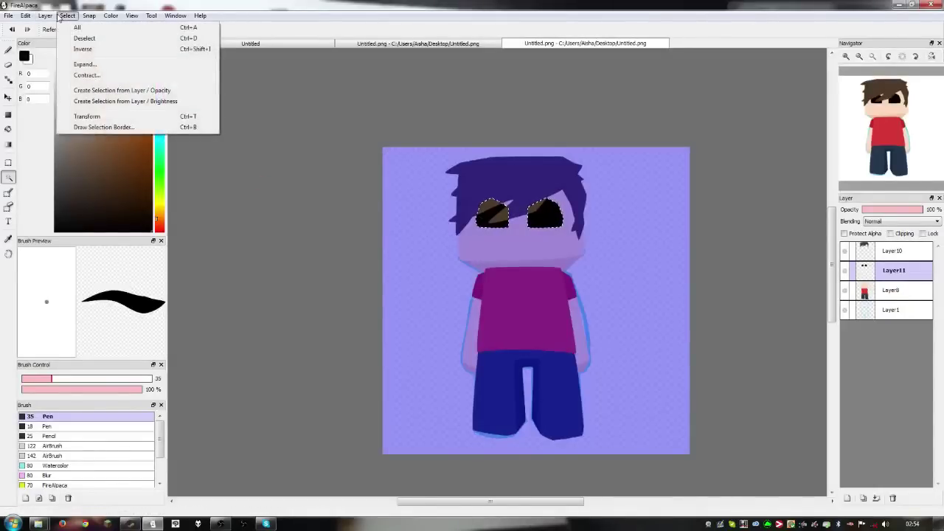
pyautogui.click(85, 66)
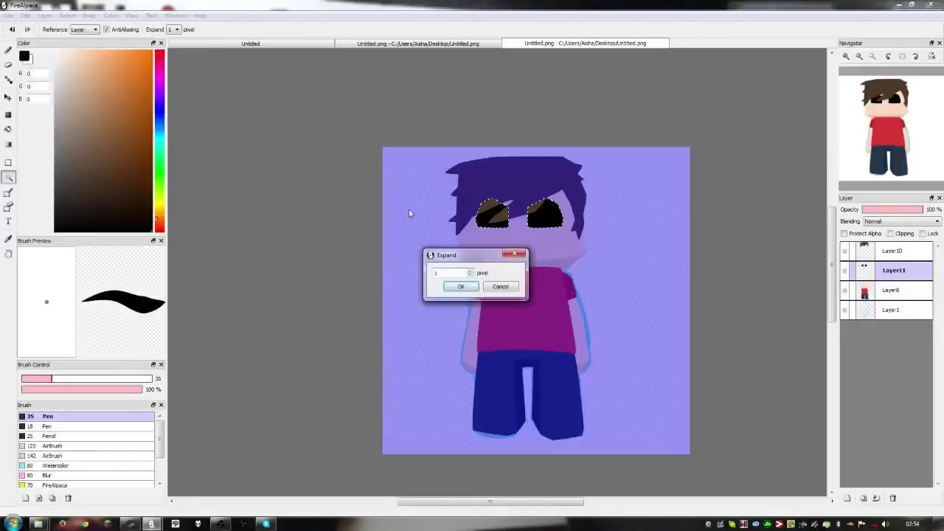
pyautogui.click(460, 286)
pyautogui.click(67, 15)
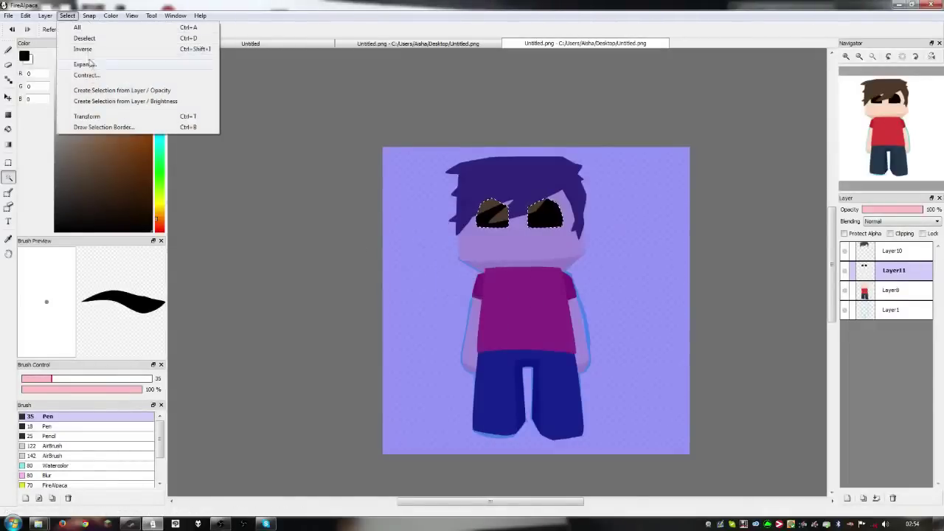
pyautogui.click(88, 76)
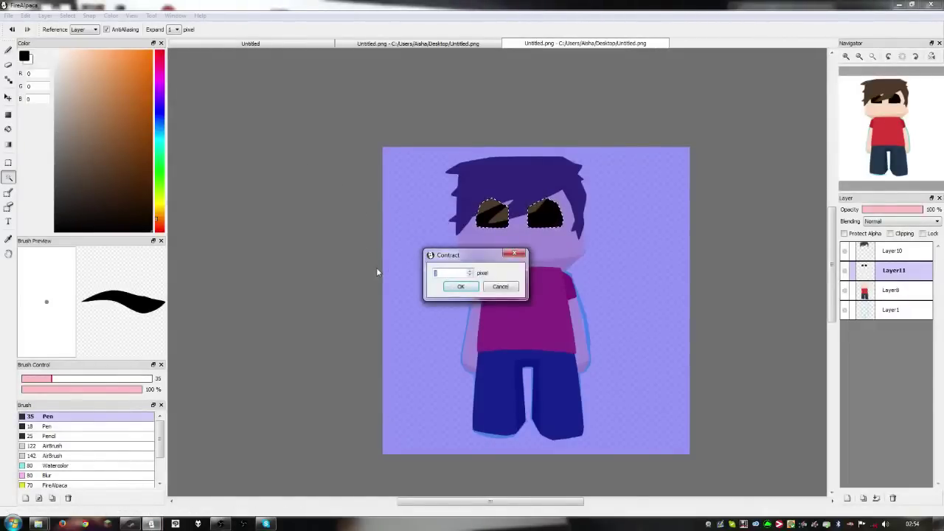
pyautogui.click(458, 287)
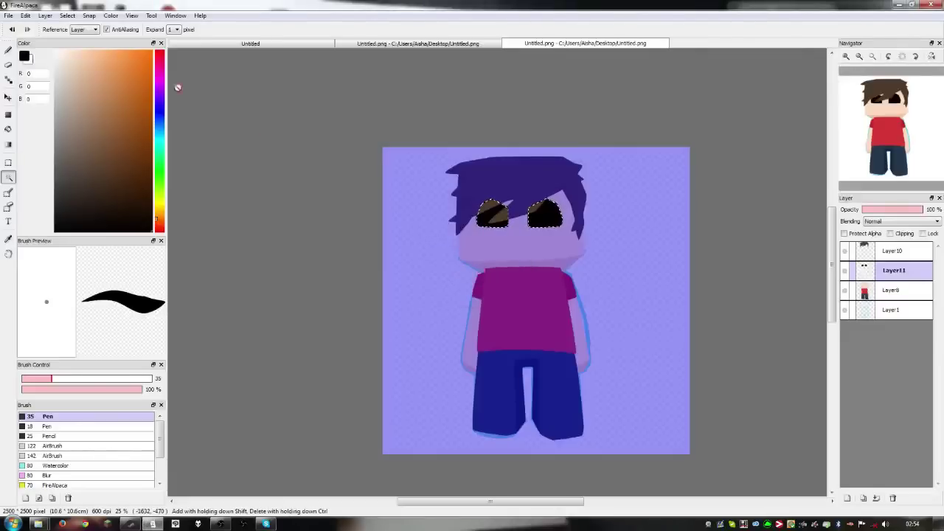
# Contract the selection around both eyes by 10 pixels
pyautogui.click(67, 15)
pyautogui.click(87, 76)
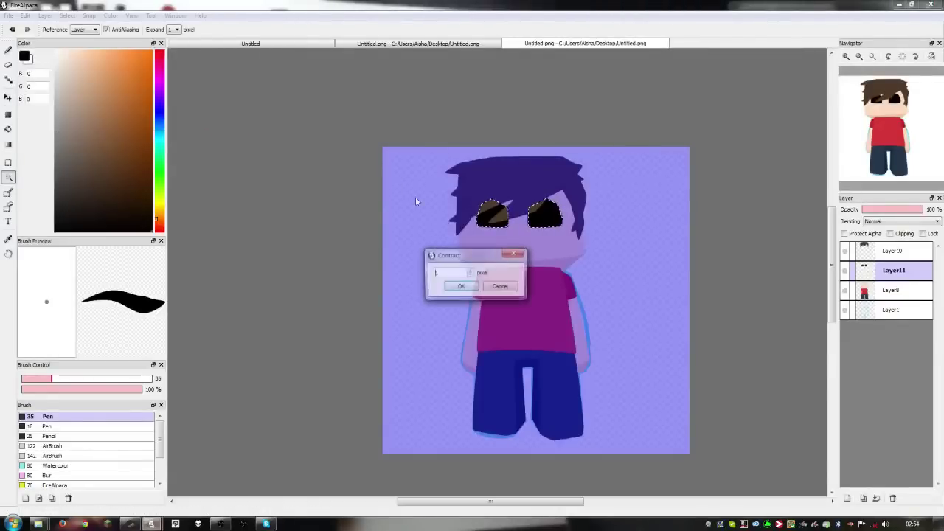
pyautogui.write('10')
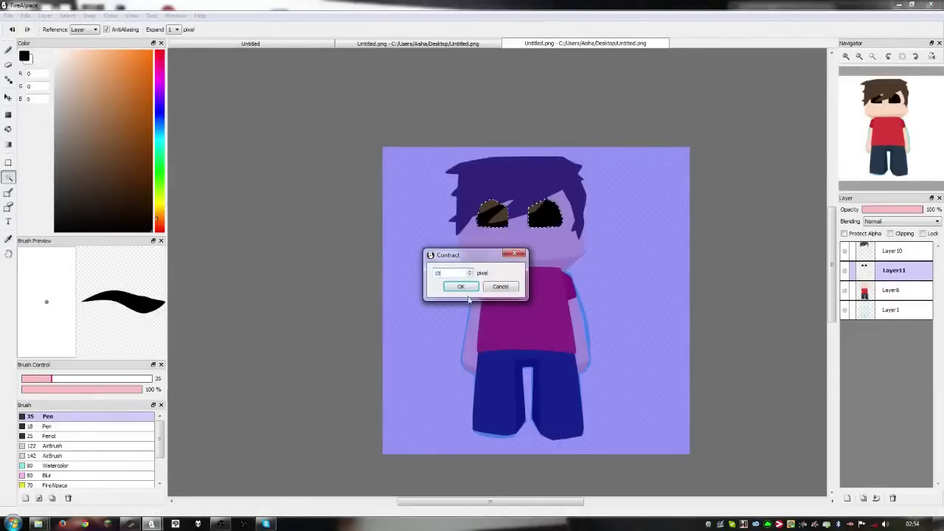
pyautogui.click(450, 289)
# Create a new layer above Layer11 and bucket-fill the contracted eye selection with white, using Layer as the reference
pyautogui.click(8, 130)
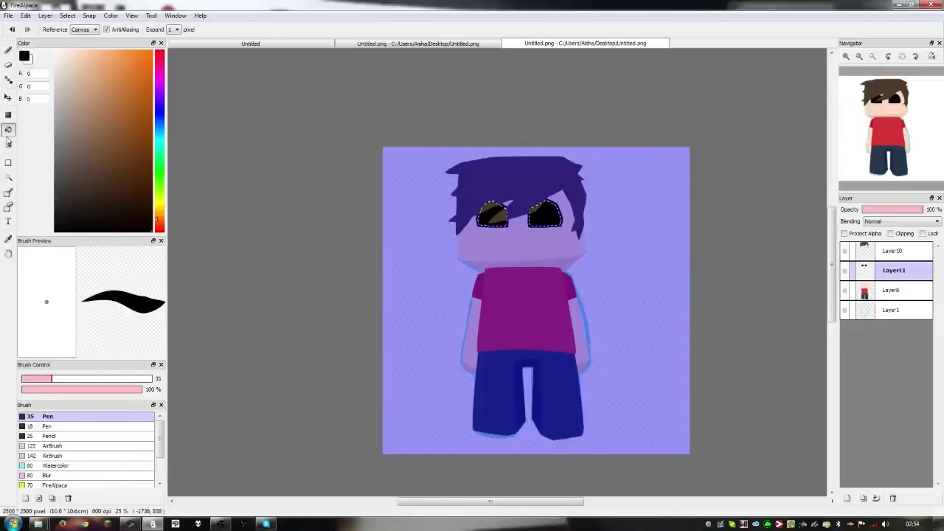
pyautogui.moveTo(61, 62); pyautogui.dragTo(3, 3)
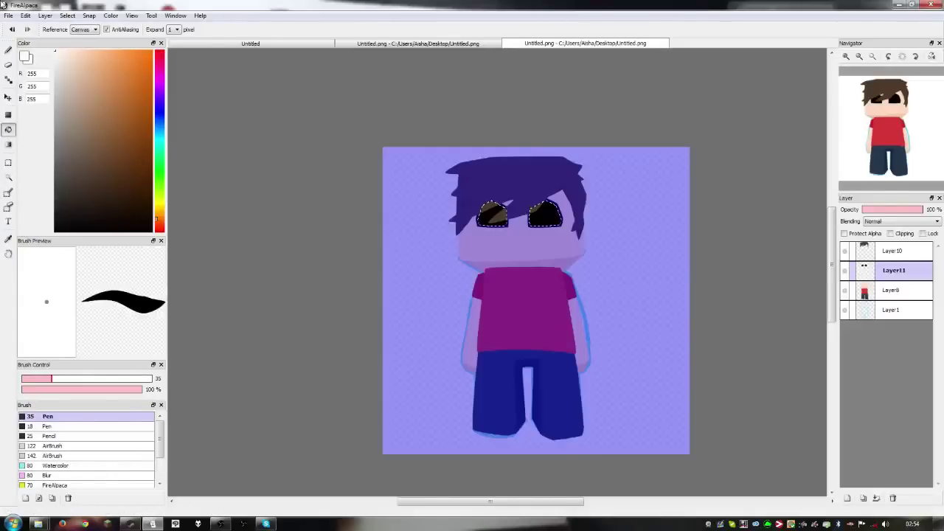
pyautogui.click(847, 498)
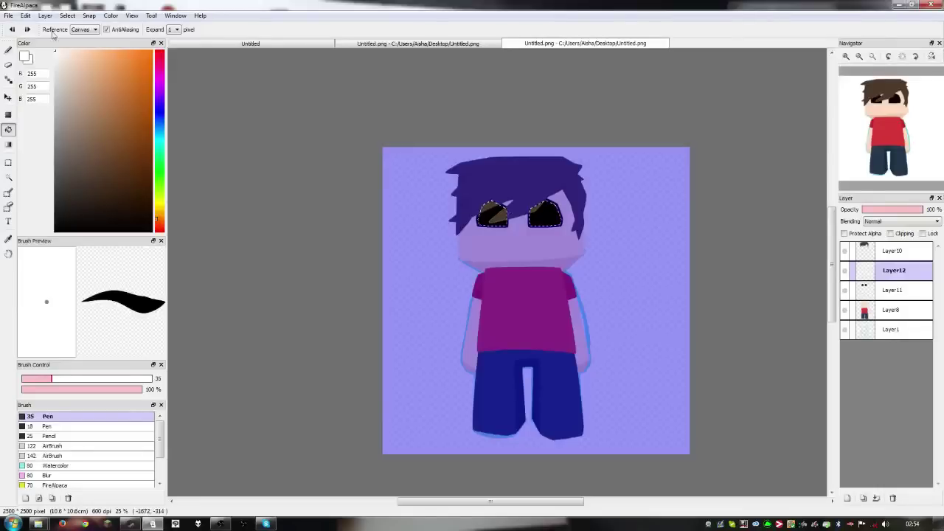
pyautogui.click(83, 30)
pyautogui.click(81, 39)
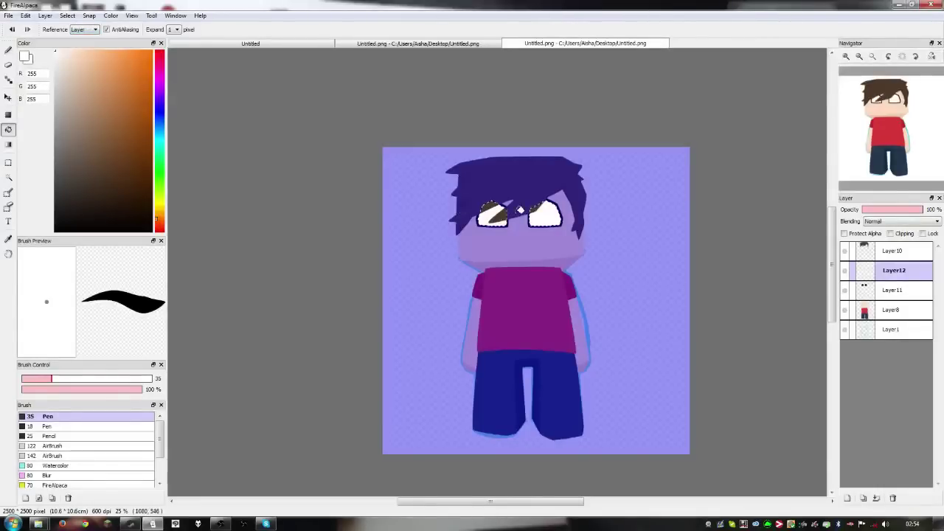
# Draw a black ellipse pupil in the upper part of the eye on the right half of the face
pyautogui.scroll(3, 546, 206)
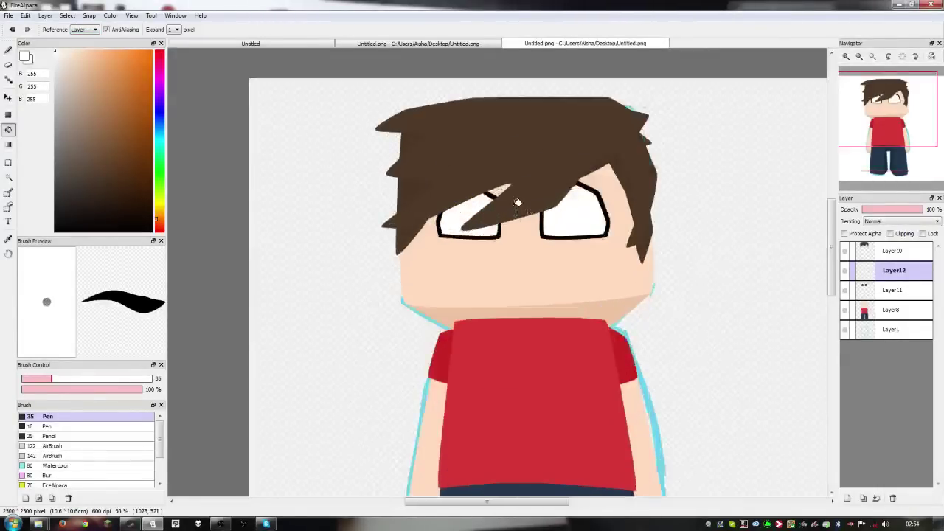
pyautogui.moveTo(563, 200); pyautogui.dragTo(561, 215)
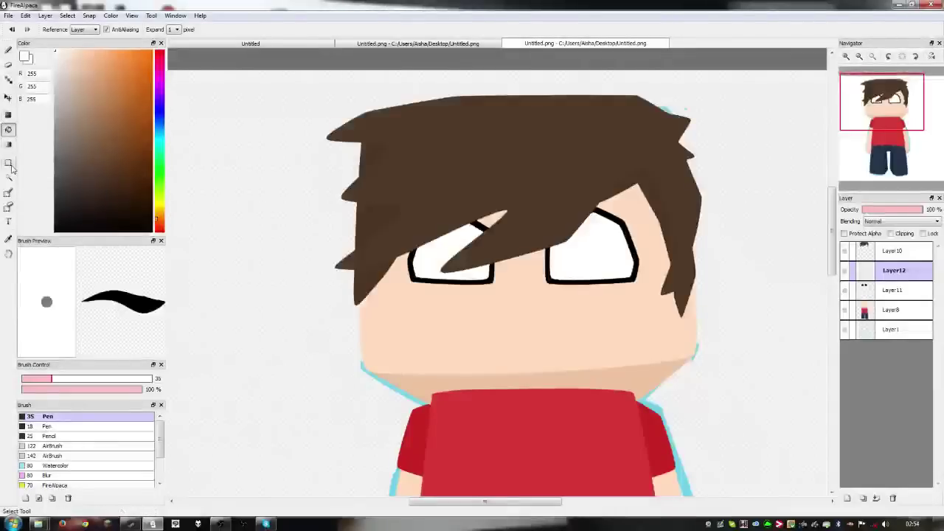
pyautogui.click(8, 114)
pyautogui.click(63, 30)
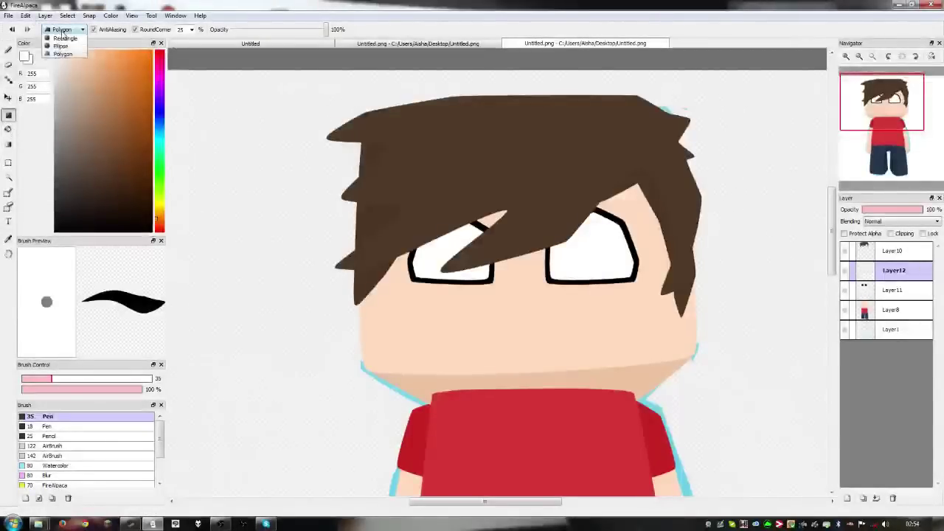
pyautogui.click(64, 47)
pyautogui.scroll(-2, 485, 288)
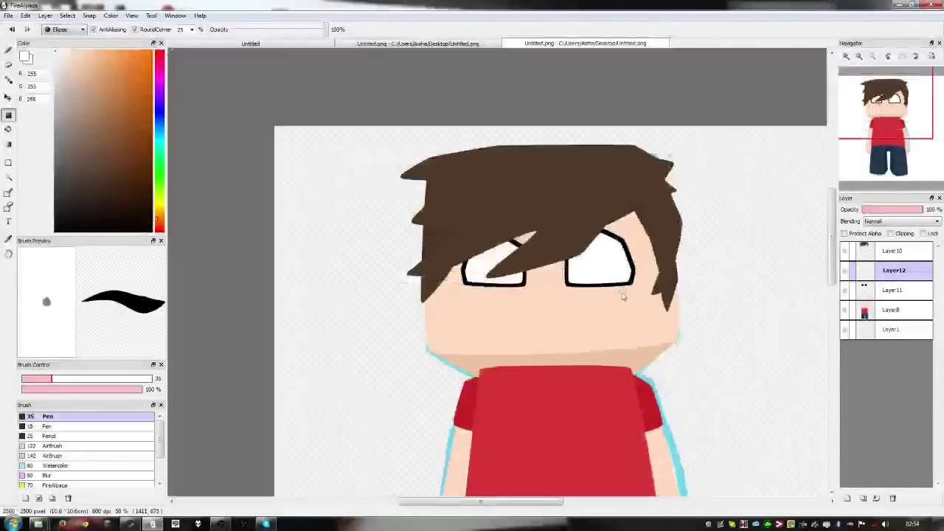
pyautogui.press('x')
pyautogui.moveTo(577, 233); pyautogui.dragTo(618, 279)
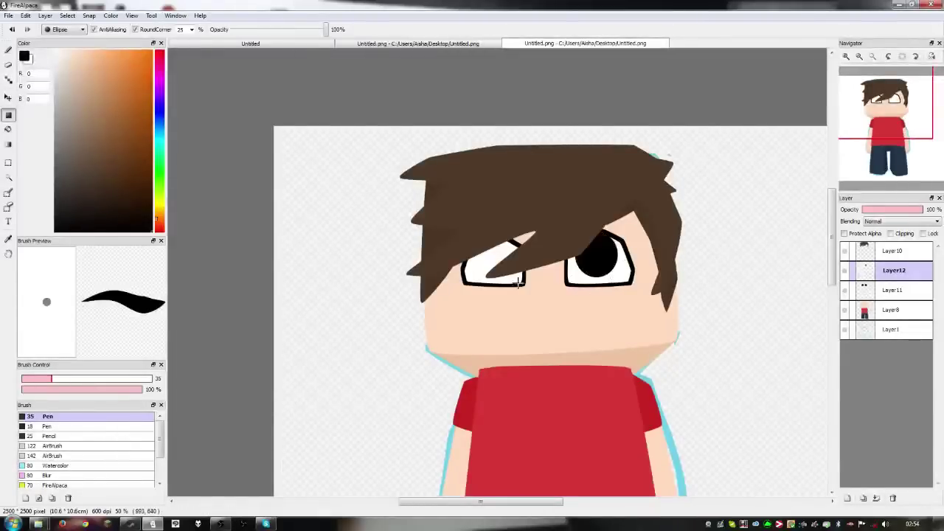
# Try to draw a black ellipse pupil in the eye behind the fringe
pyautogui.moveTo(475, 239); pyautogui.dragTo(518, 277)
pyautogui.hotkey('ctrl', 'z')
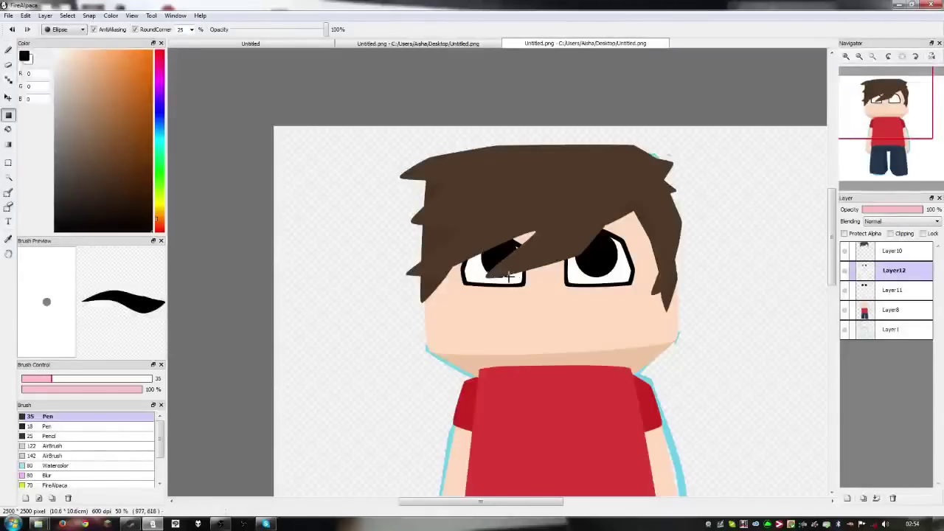
pyautogui.hotkey('ctrl', 'z')
# Draw a matching black ellipse pupil, partly hidden by the fringe, in the eye on the left half of the face
pyautogui.moveTo(468, 235); pyautogui.dragTo(515, 280)
pyautogui.scroll(2, 538, 317)
pyautogui.scroll(-3, 537, 317)
pyautogui.scroll(2, 538, 317)
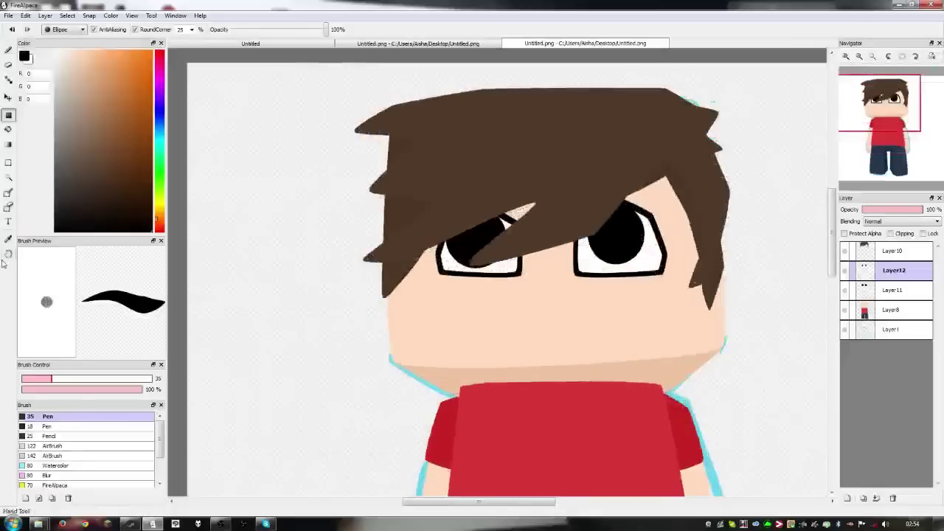
# Add a small white ellipse highlight near the top of each black pupil
pyautogui.press('x')
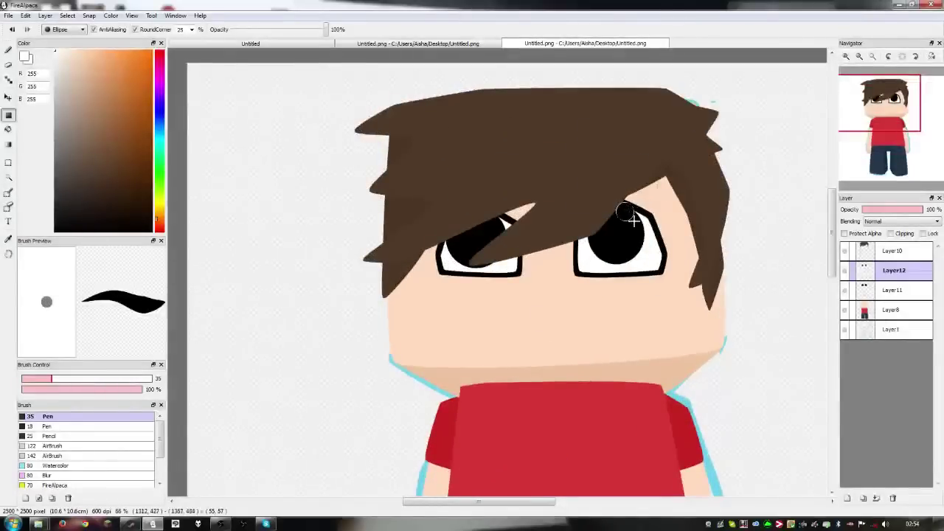
pyautogui.moveTo(609, 206); pyautogui.dragTo(631, 226)
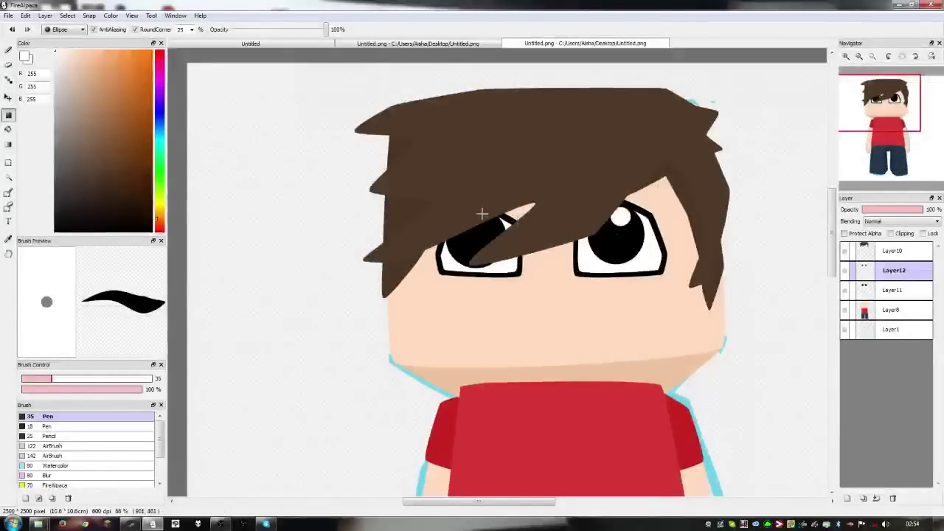
pyautogui.moveTo(481, 214); pyautogui.dragTo(502, 235)
pyautogui.scroll(3, 533, 243)
pyautogui.scroll(-3, 529, 246)
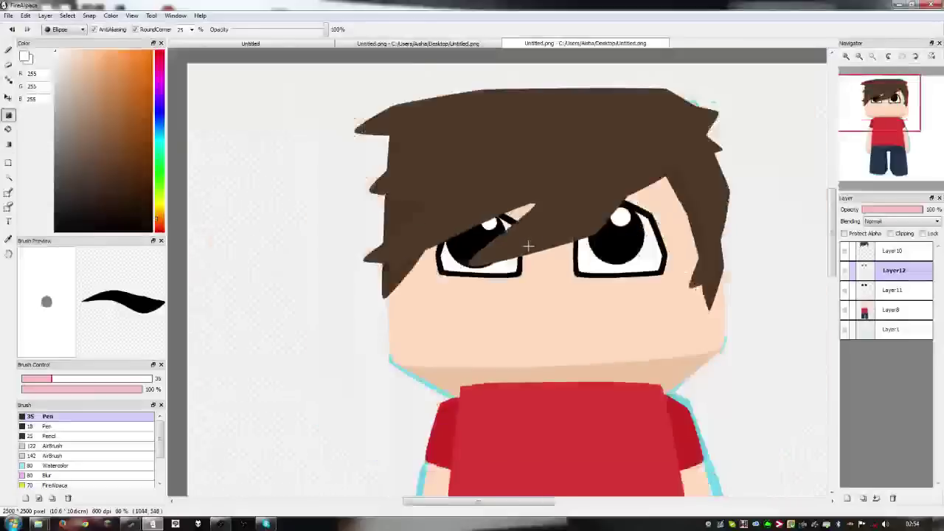
# Hide the blue sketch on Layer1
pyautogui.scroll(-4, 528, 246)
pyautogui.scroll(3, 472, 295)
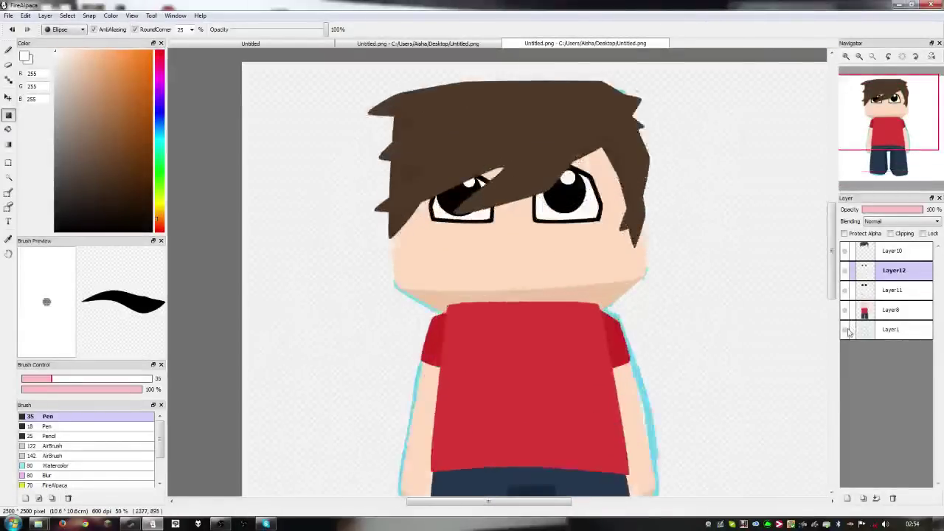
pyautogui.click(845, 330)
pyautogui.scroll(-3, 627, 295)
pyautogui.moveTo(642, 306); pyautogui.dragTo(580, 267)
pyautogui.scroll(3, 573, 257)
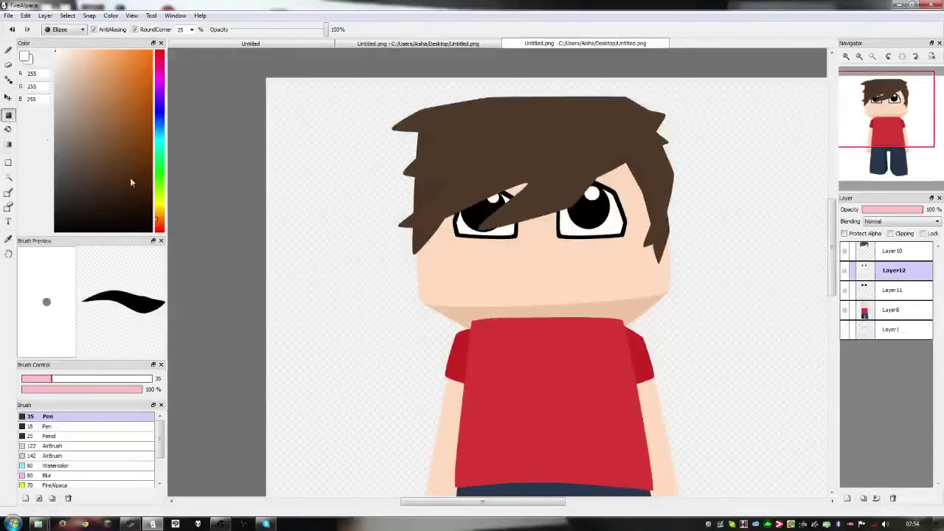
# Set the drawing colour to black and the shape type to Polygon for the mouth
pyautogui.moveTo(131, 178); pyautogui.dragTo(205, 257)
pyautogui.moveTo(524, 278); pyautogui.dragTo(529, 279)
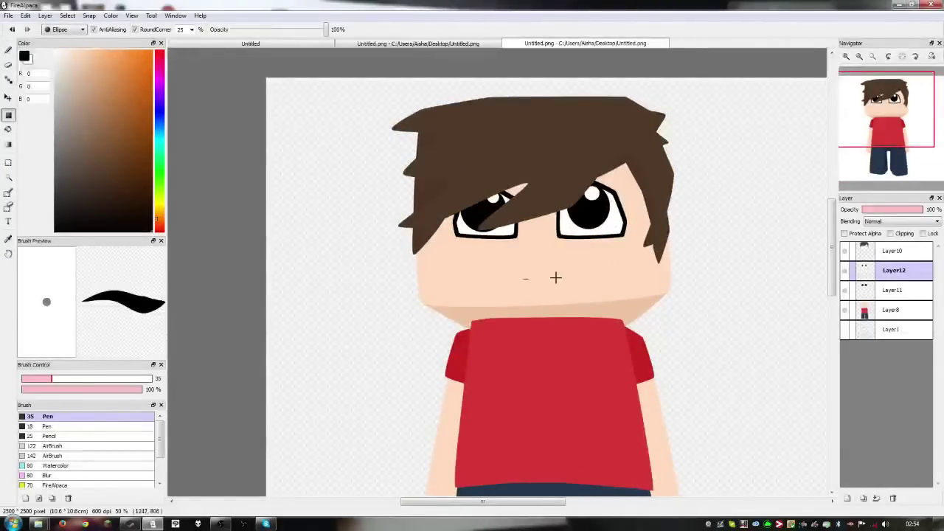
pyautogui.click(62, 30)
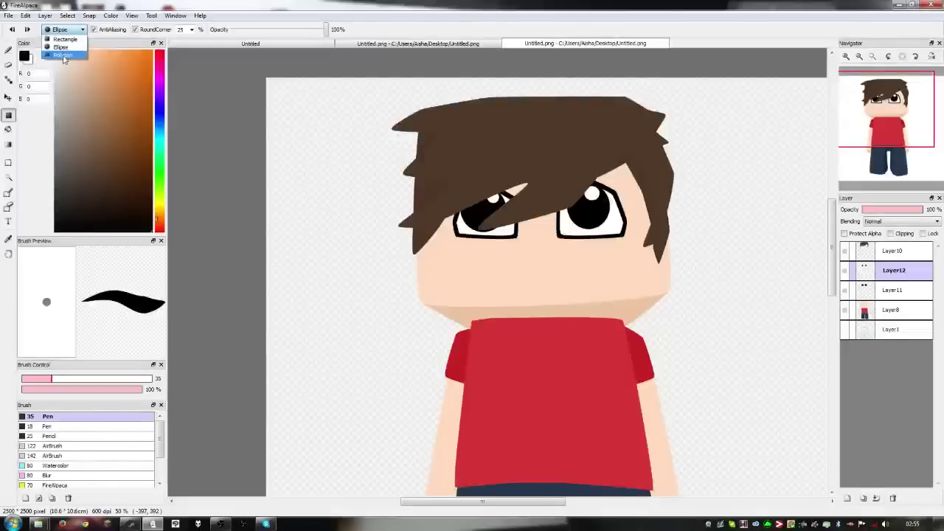
pyautogui.click(65, 56)
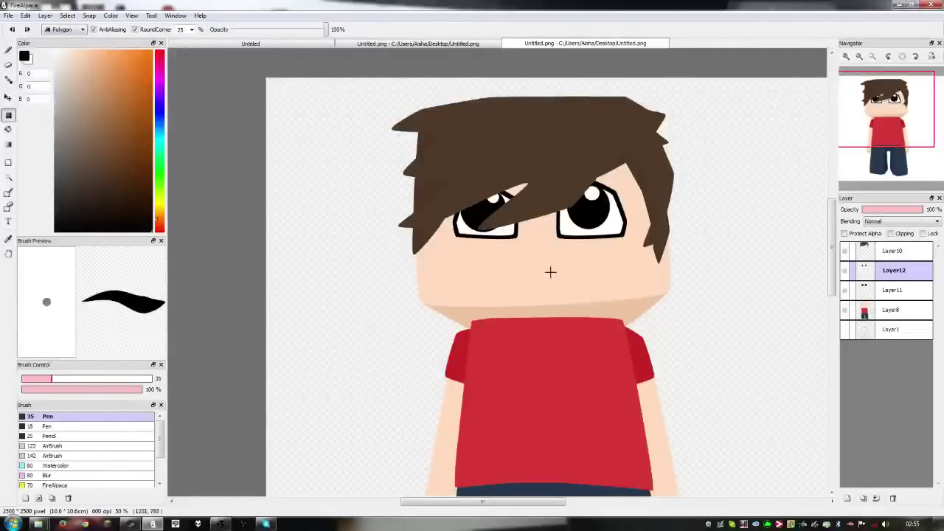
# Try to draw a thin black smirk below the eyes that curls up at one end
pyautogui.click(521, 268)
pyautogui.click(564, 266)
pyautogui.click(564, 272)
pyautogui.click(519, 270)
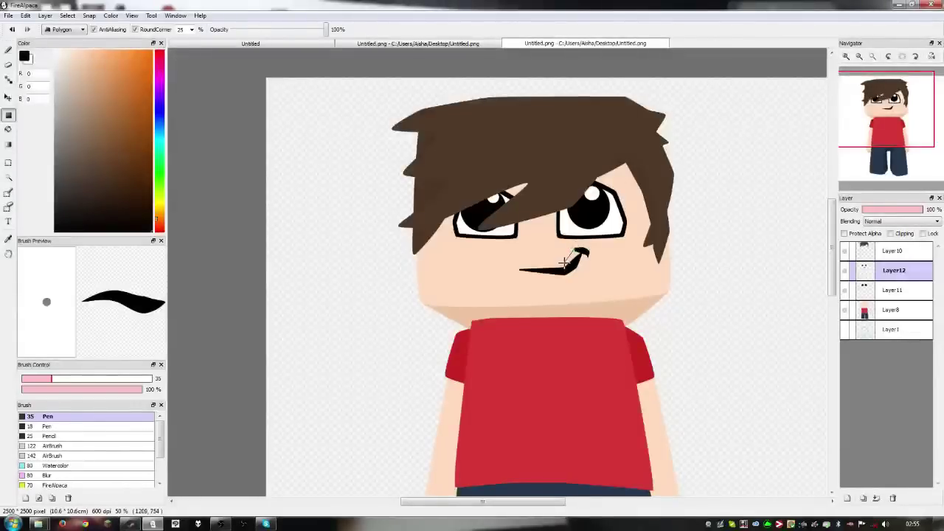
pyautogui.hotkey('ctrl', 'z')
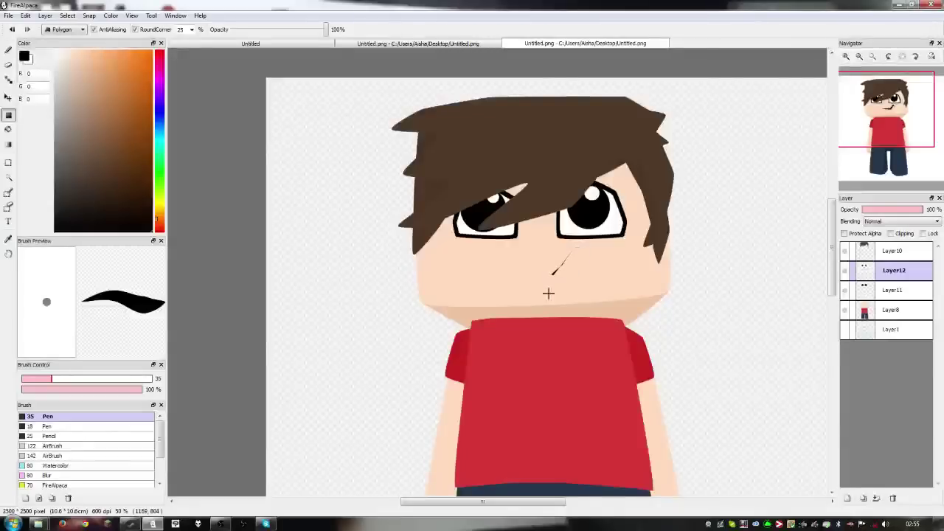
# Try to draw a wide open black mouth polygon across the lower face
pyautogui.click(603, 259)
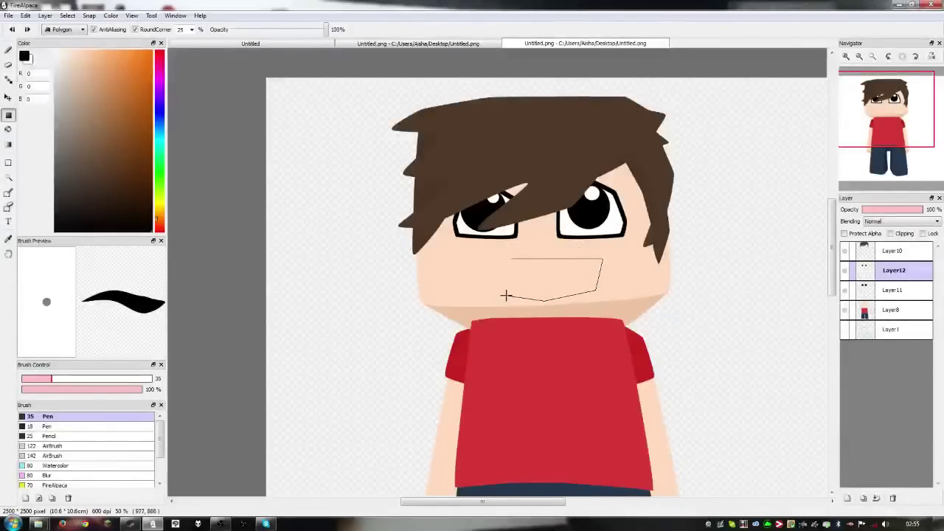
pyautogui.click(510, 259)
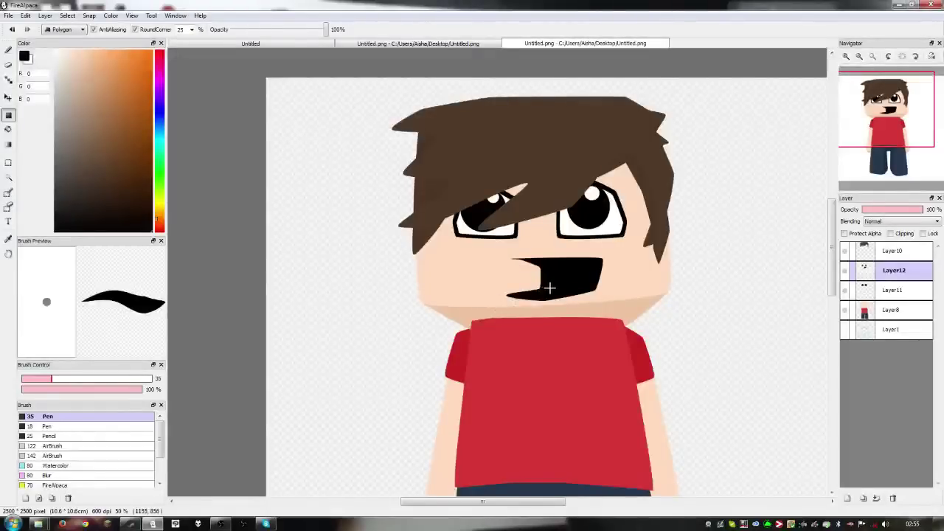
pyautogui.hotkey('ctrl', 'z')
# Try to draw a smaller angular black mouth with a flat upper edge and a slanted lower edge
pyautogui.click(523, 261)
pyautogui.click(590, 256)
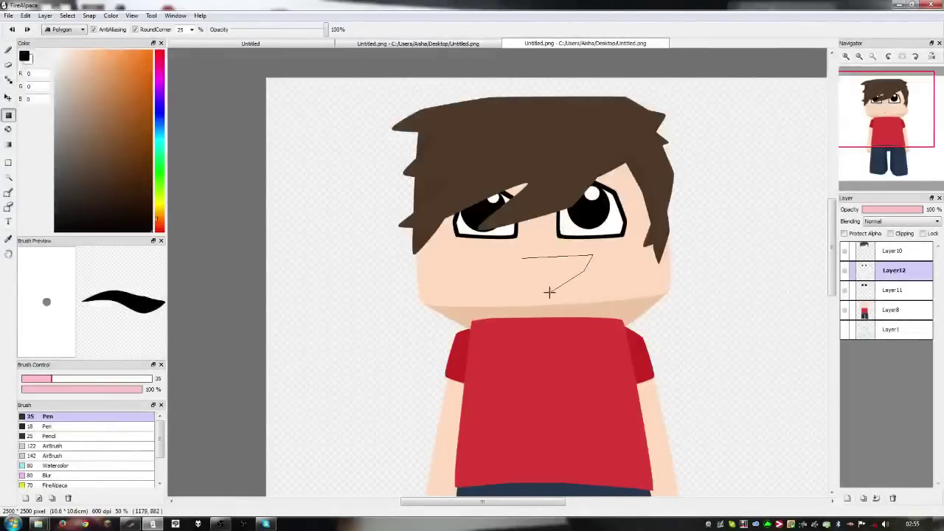
pyautogui.click(521, 291)
pyautogui.click(552, 272)
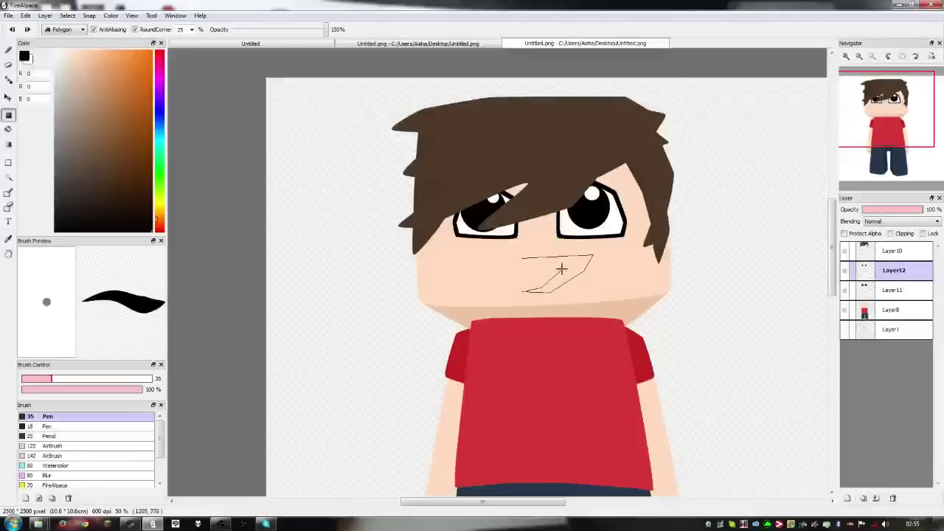
pyautogui.click(527, 258)
pyautogui.hotkey('ctrl', 'z')
pyautogui.click(576, 252)
pyautogui.doubleClick(600, 256)
pyautogui.hotkey('ctrl', 'z')
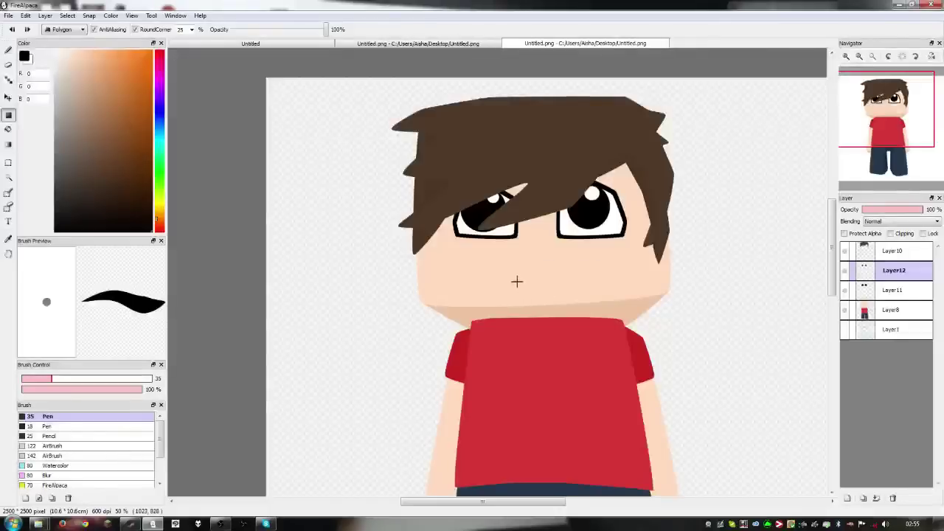
# Try to draw a long thin black wedge-shaped mouth slanting upward across the lower face
pyautogui.click(513, 286)
pyautogui.click(594, 265)
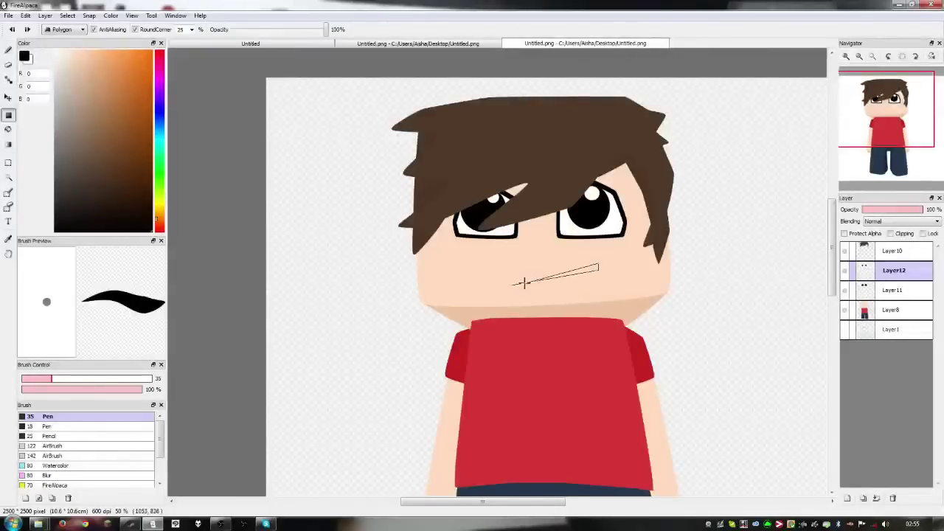
pyautogui.doubleClick(513, 286)
pyautogui.hotkey('ctrl', 'z')
# Try to draw a shorter slanted black mouth line with a small hook at its raised end
pyautogui.click(601, 271)
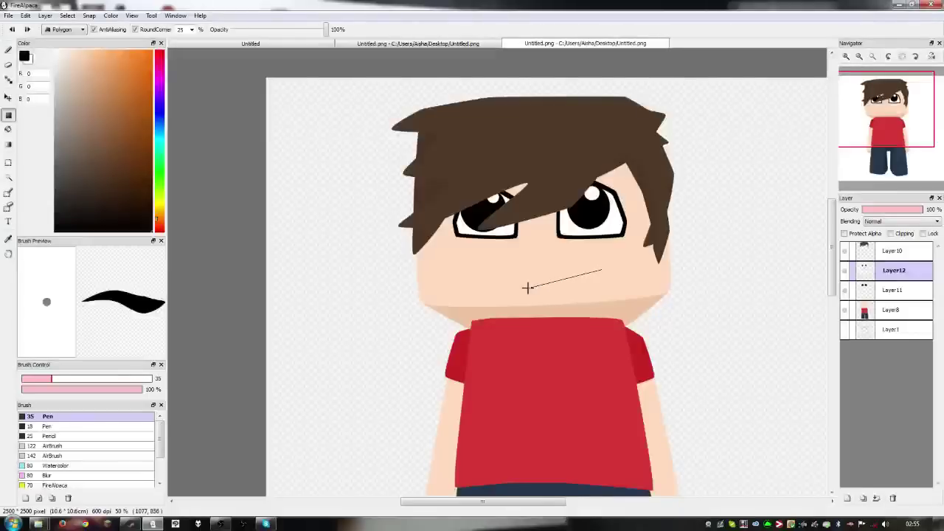
pyautogui.click(600, 270)
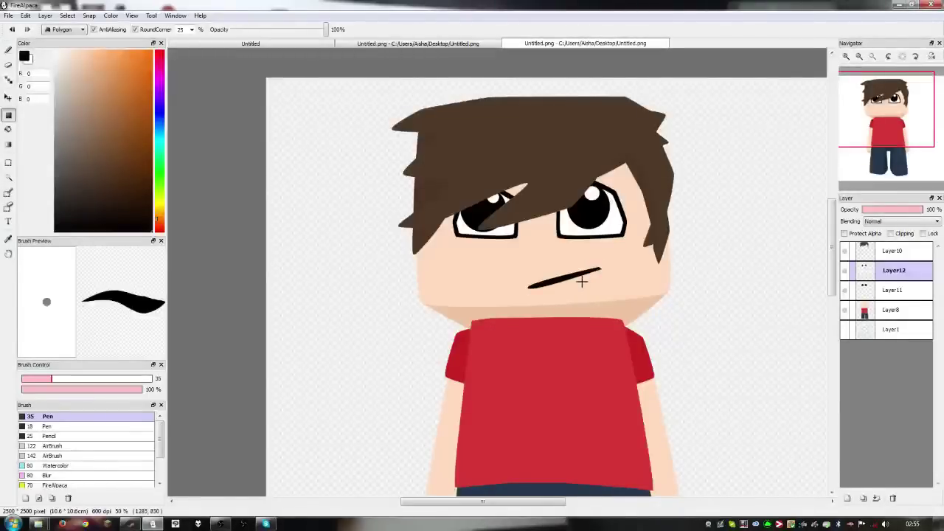
pyautogui.click(588, 264)
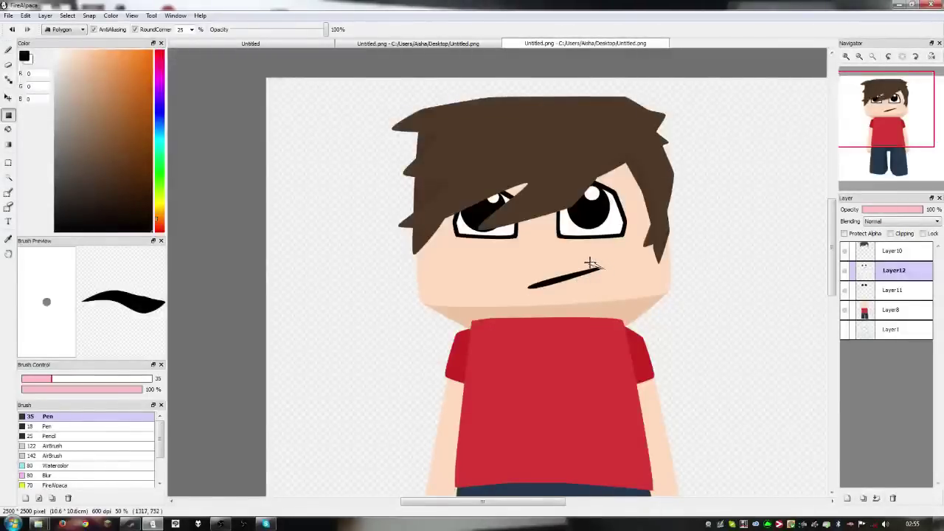
pyautogui.click(591, 274)
pyautogui.scroll(1, 562, 315)
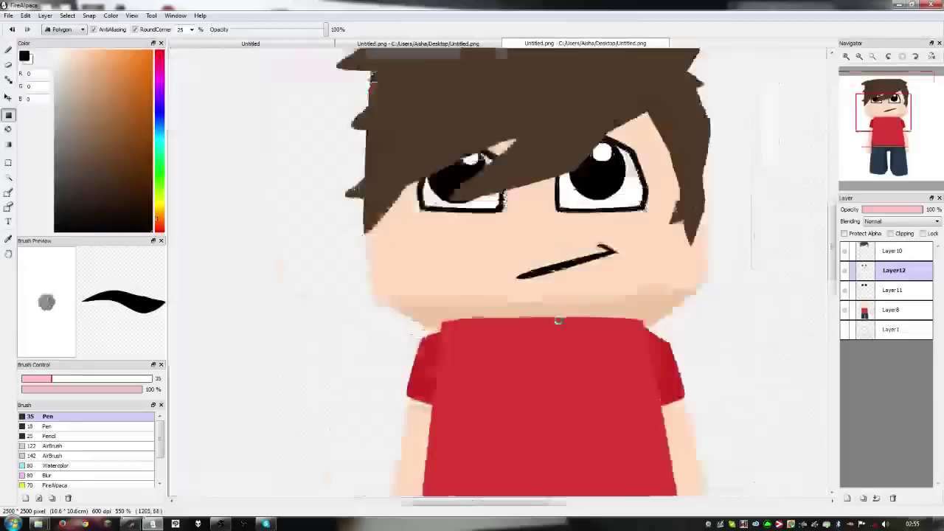
pyautogui.scroll(-4, 561, 316)
pyautogui.scroll(3, 562, 311)
pyautogui.hotkey('ctrl', 'z')
pyautogui.hotkey('ctrl', 'z')
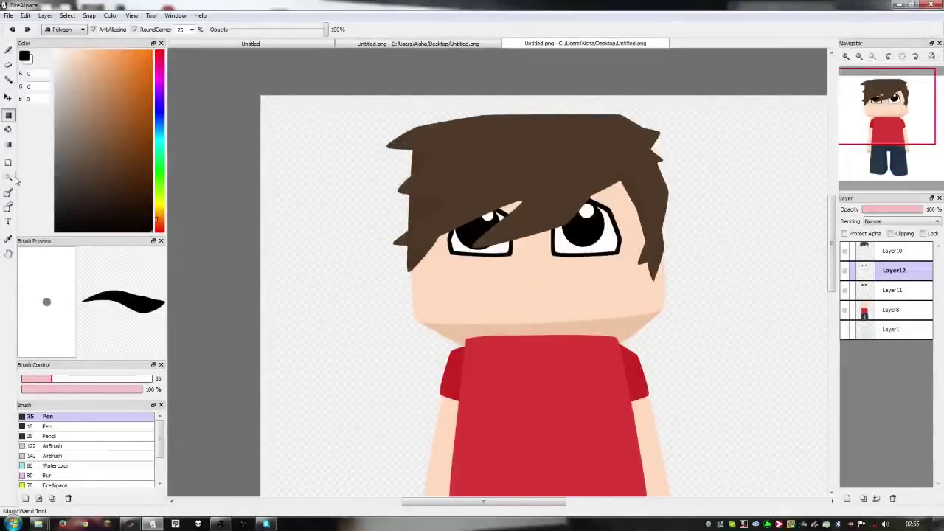
# Draw a black smirk polygon below the eyes, thin at one end and bending up into a thicker corner
pyautogui.click(580, 292)
pyautogui.click(592, 277)
pyautogui.click(593, 287)
pyautogui.click(585, 299)
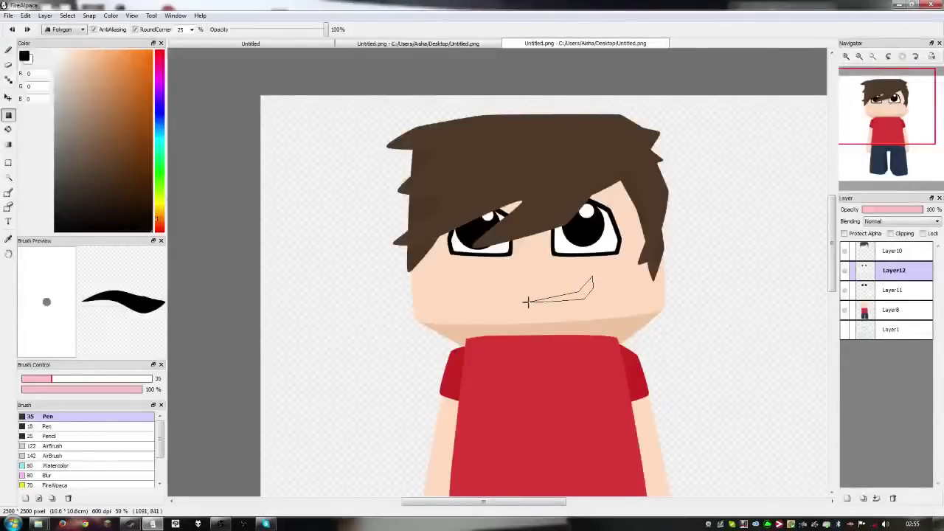
pyautogui.click(527, 302)
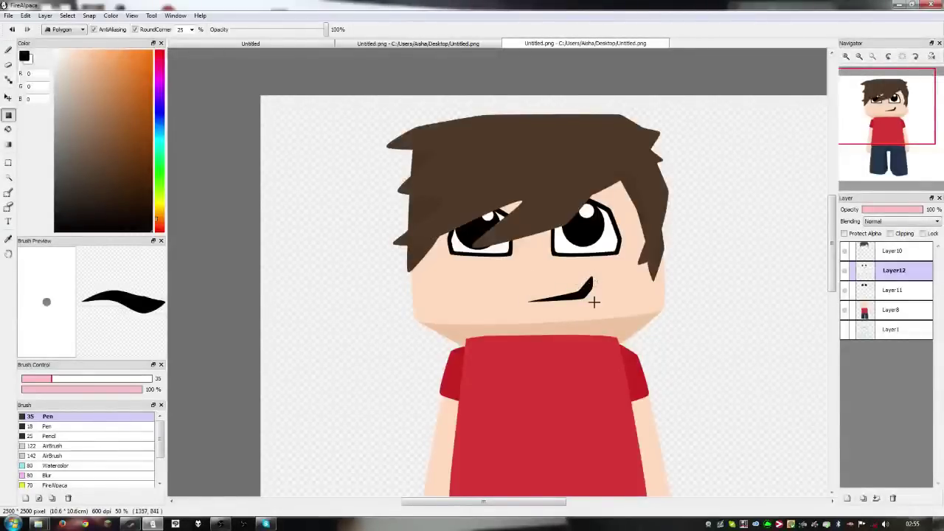
# Examine the whole character to judge how the new smirk fits the face and body
pyautogui.scroll(-1, 549, 320)
pyautogui.scroll(2, 549, 320)
pyautogui.scroll(-3, 549, 320)
pyautogui.press('space')
pyautogui.moveTo(559, 325); pyautogui.dragTo(554, 278)
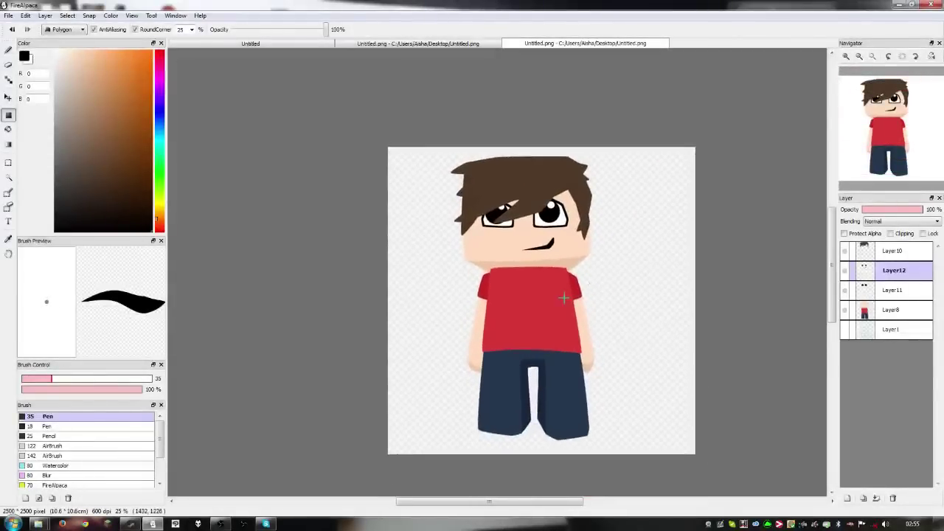
pyautogui.scroll(1, 573, 319)
pyautogui.scroll(-1, 572, 316)
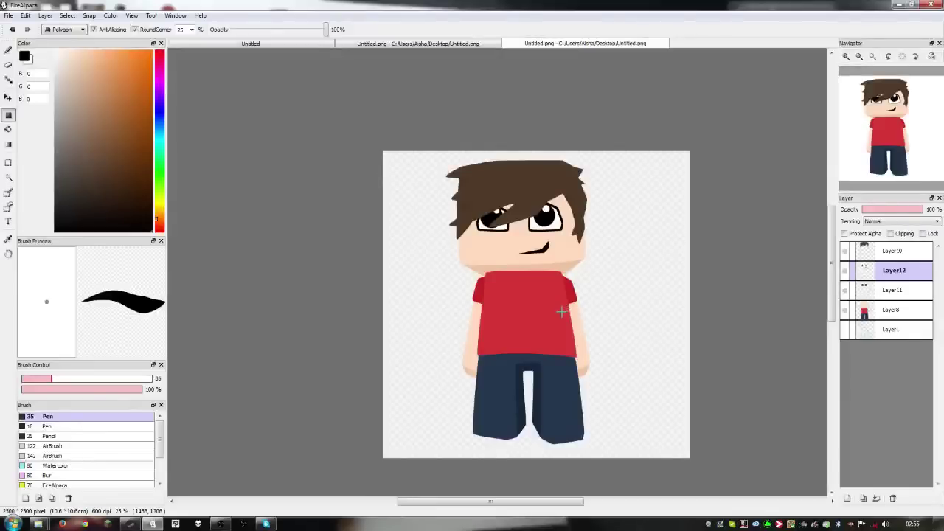
pyautogui.scroll(1, 562, 311)
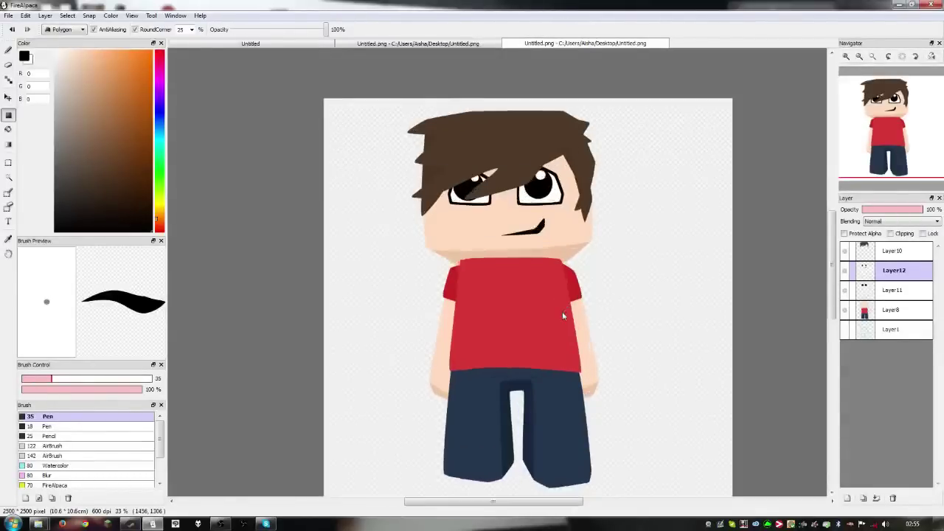
pyautogui.scroll(-1, 562, 311)
pyautogui.moveTo(576, 291); pyautogui.dragTo(578, 307)
pyautogui.scroll(3, 563, 304)
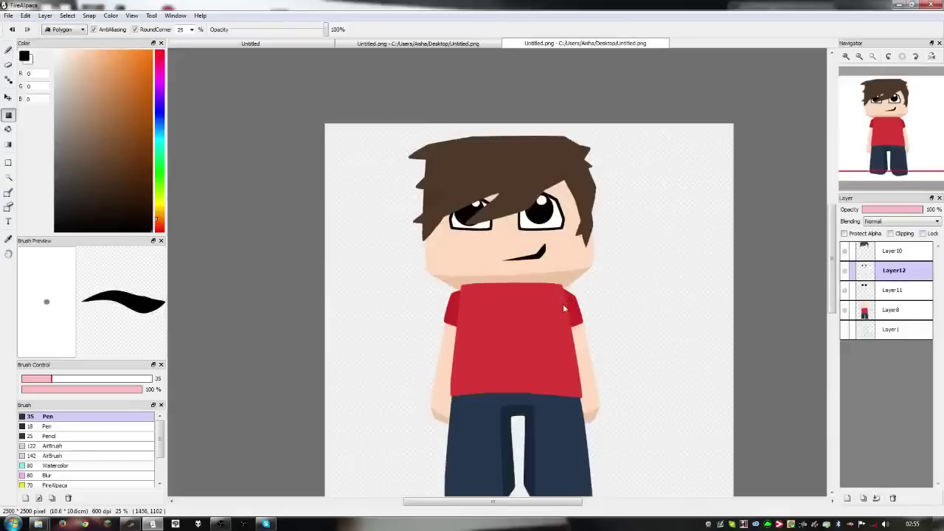
# Pick up the light skin colour from the face and merge the hair and both eye layers down into the body layer, Layer8
pyautogui.keyDown('alt'); pyautogui.click(517, 272); pyautogui.keyUp('alt')
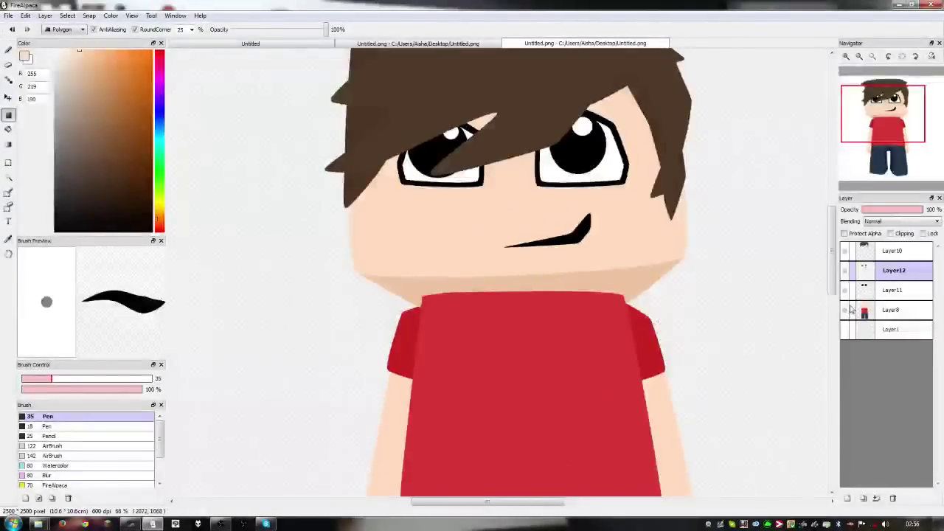
pyautogui.click(892, 251)
pyautogui.click(877, 499)
pyautogui.click(878, 499)
pyautogui.click(878, 499)
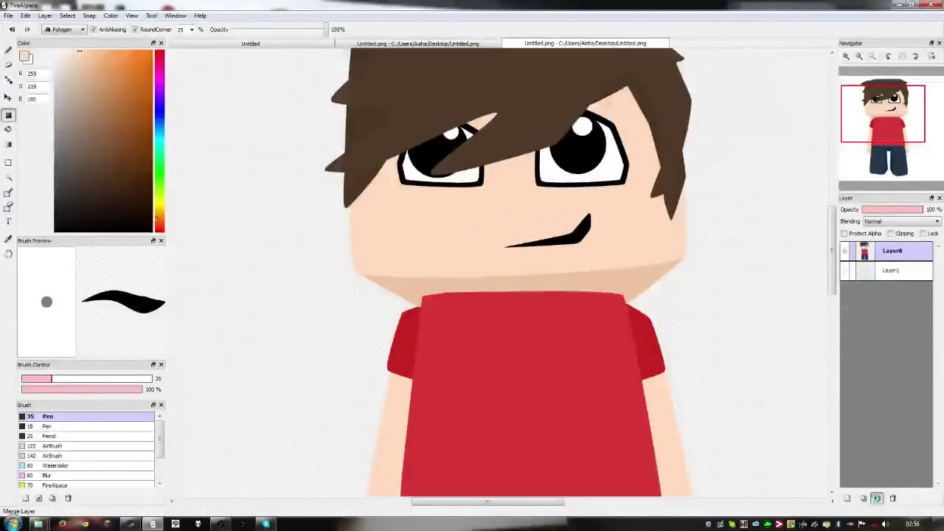
pyautogui.click(497, 294)
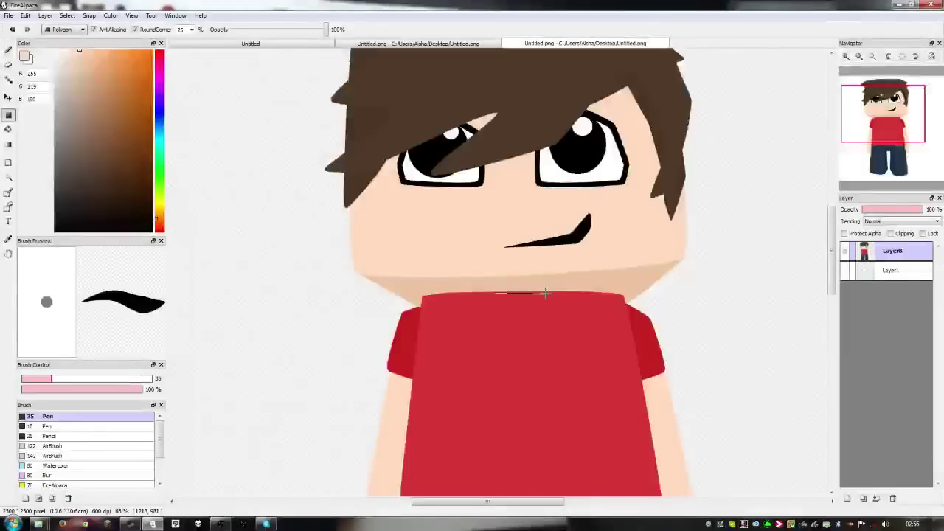
pyautogui.hotkey('ctrl', 'z')
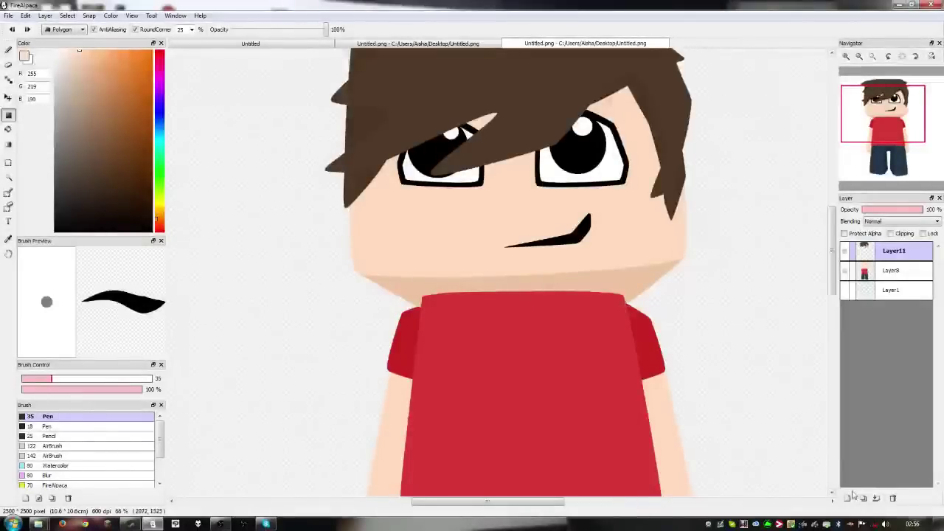
pyautogui.click(877, 498)
# Try to draw a light skin-coloured V-neck triangle at the upper edge of the red shirt
pyautogui.click(493, 290)
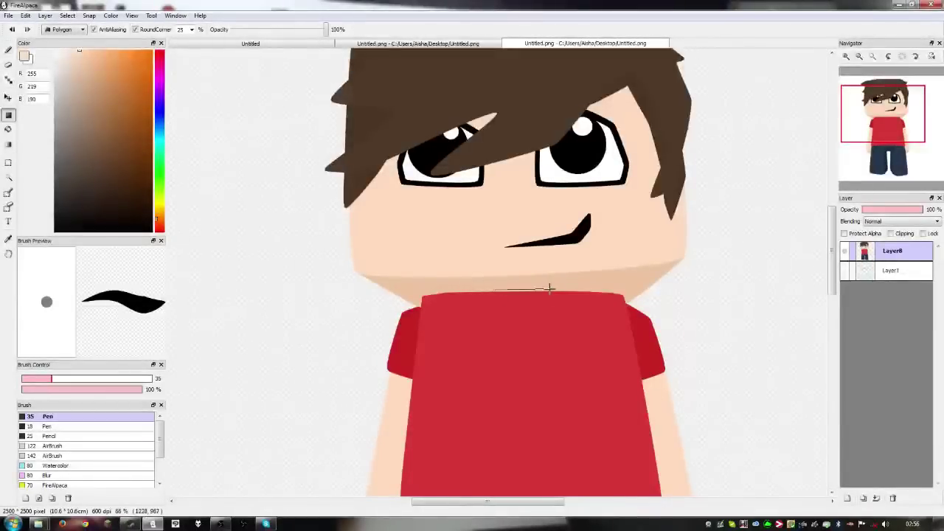
pyautogui.click(521, 348)
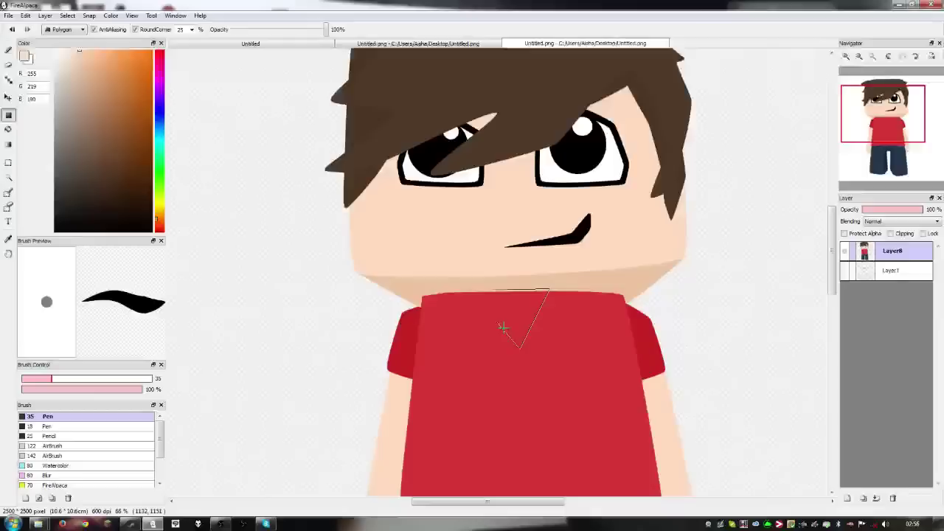
pyautogui.click(490, 290)
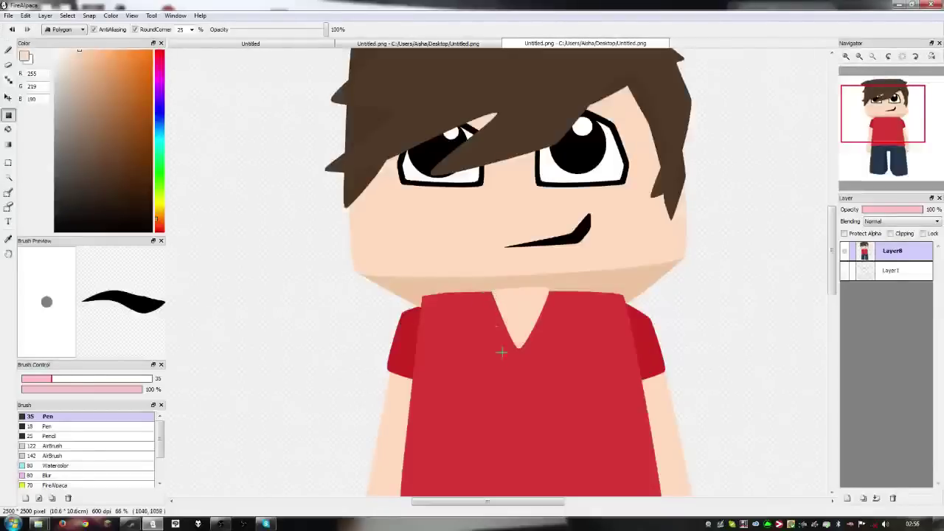
# Try to add a strip in the darker skin shade along the neckline's upper edge, and undo the whole V-neck
pyautogui.keyDown('alt'); pyautogui.click(487, 286); pyautogui.keyUp('alt')
pyautogui.click(489, 292)
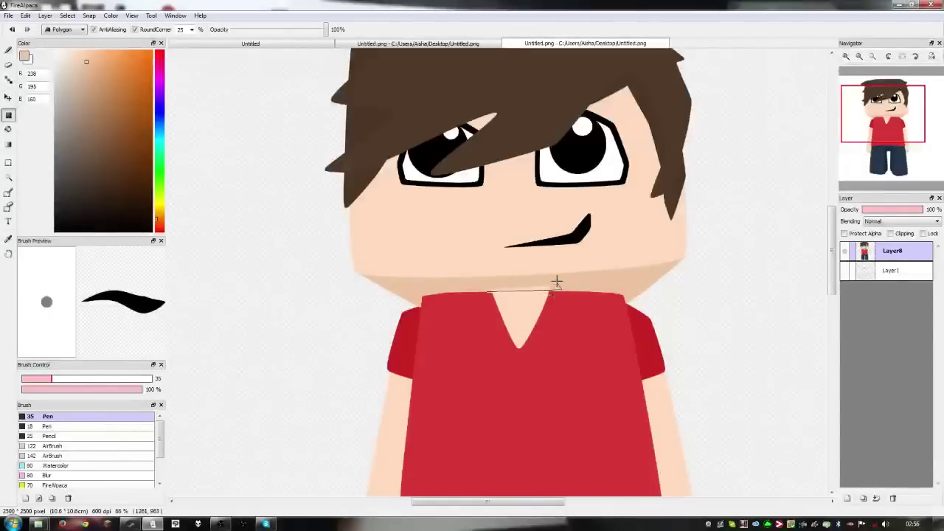
pyautogui.doubleClick(480, 285)
pyautogui.scroll(-3, 576, 330)
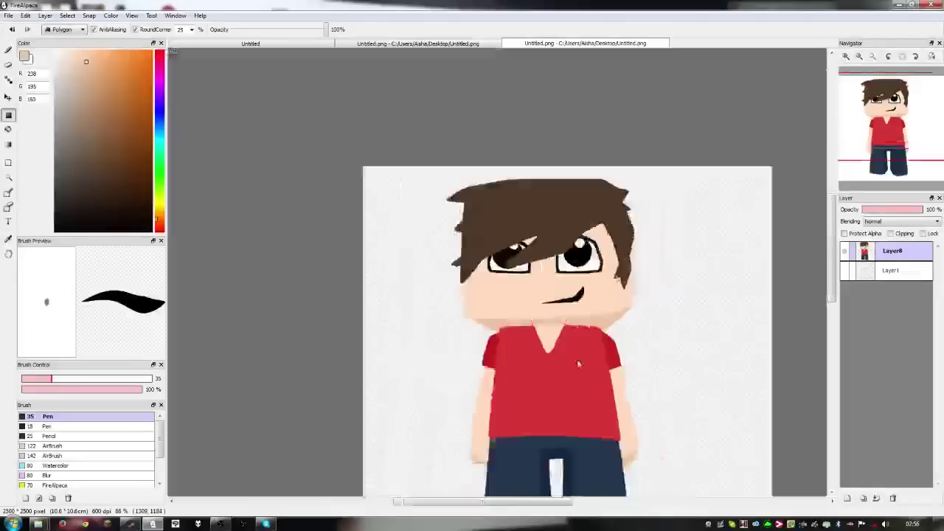
pyautogui.scroll(1, 572, 317)
pyautogui.hotkey('ctrl', 'z')
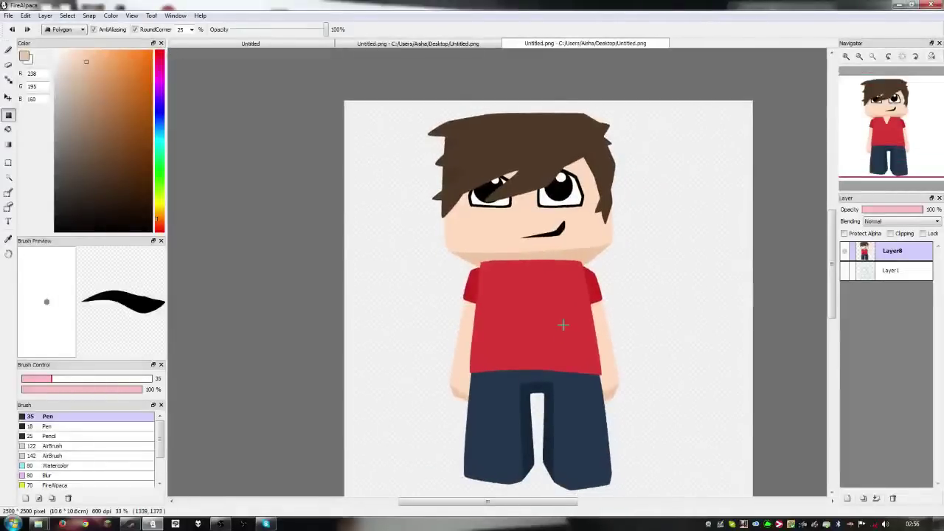
pyautogui.moveTo(567, 324)
pyautogui.mouseDown()
pyautogui.moveTo(549, 329)
pyautogui.moveTo(561, 317)
pyautogui.mouseUp()
pyautogui.scroll(1, 558, 321)
pyautogui.scroll(-3, 557, 320)
pyautogui.scroll(2, 547, 339)
pyautogui.scroll(-1, 582, 304)
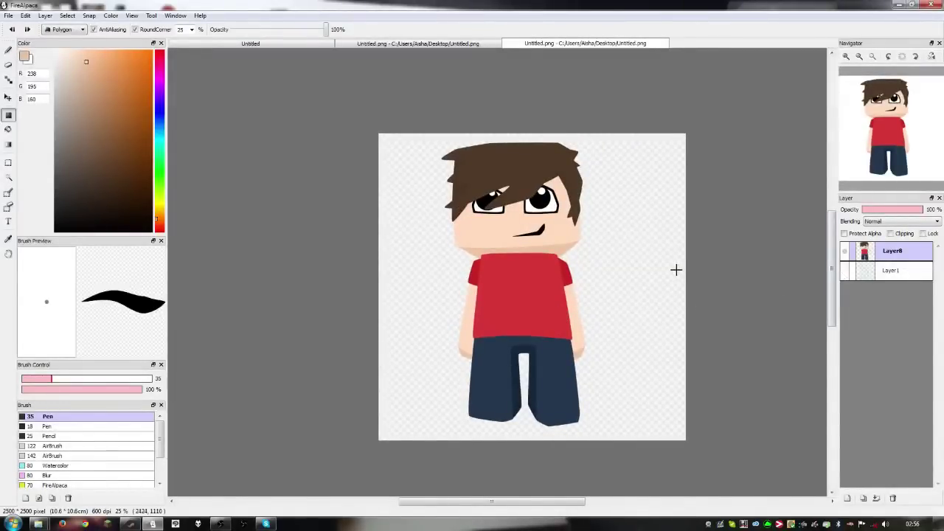
# Save the drawing to the Desktop as a PNG file named "Skin di"
pyautogui.click(8, 15)
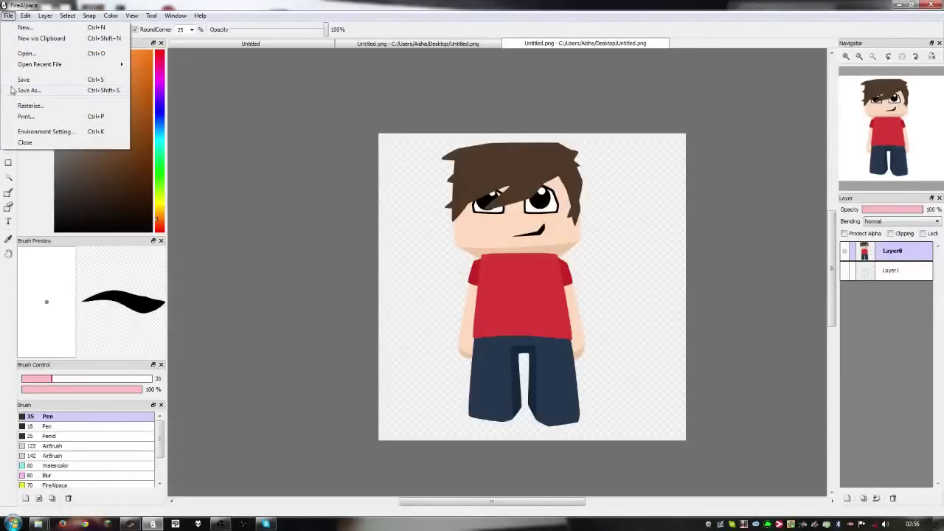
pyautogui.click(36, 90)
pyautogui.click(83, 237)
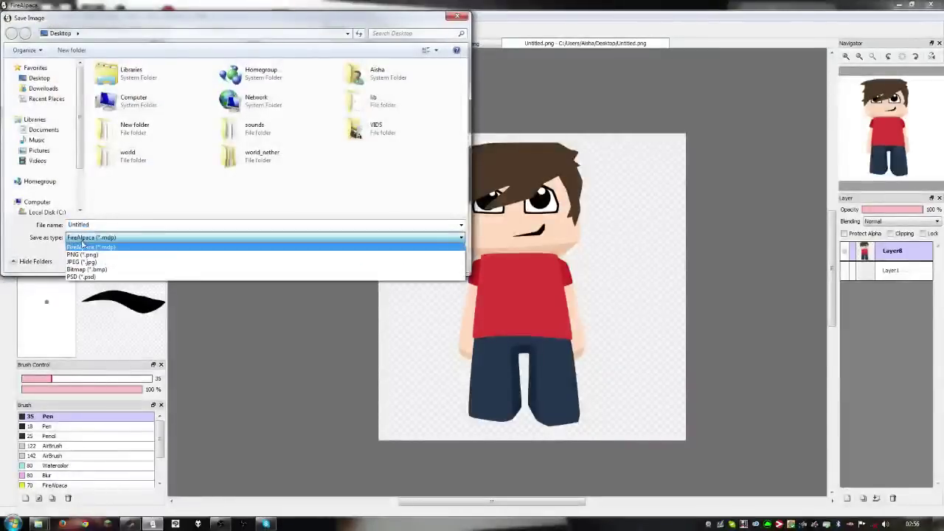
pyautogui.click(83, 255)
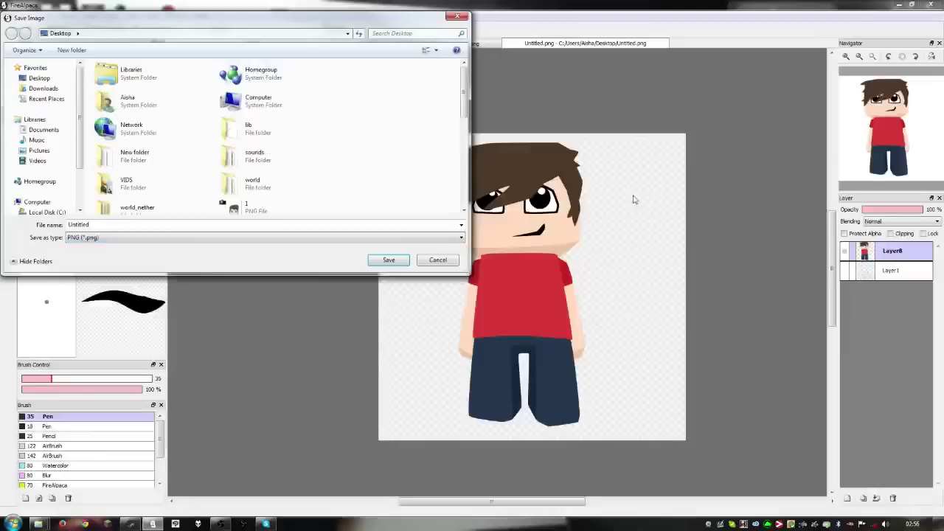
pyautogui.click(40, 79)
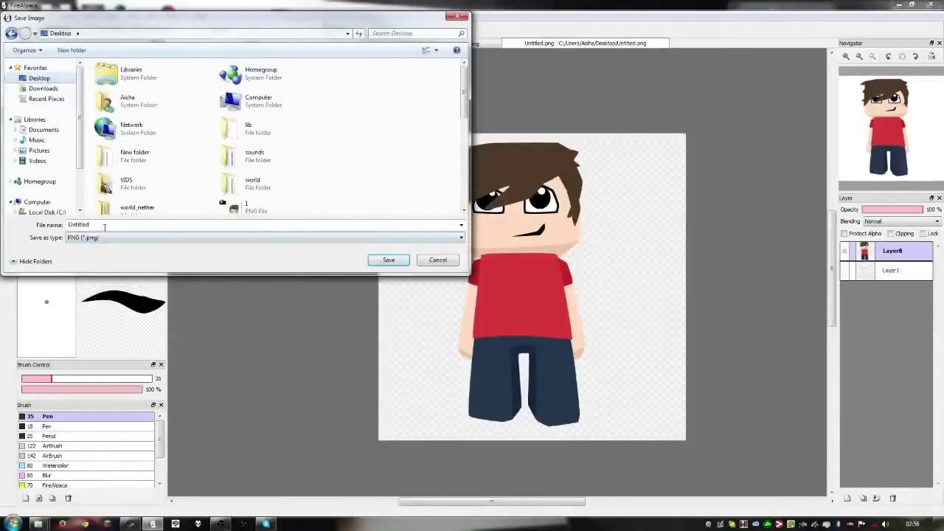
pyautogui.doubleClick(104, 227)
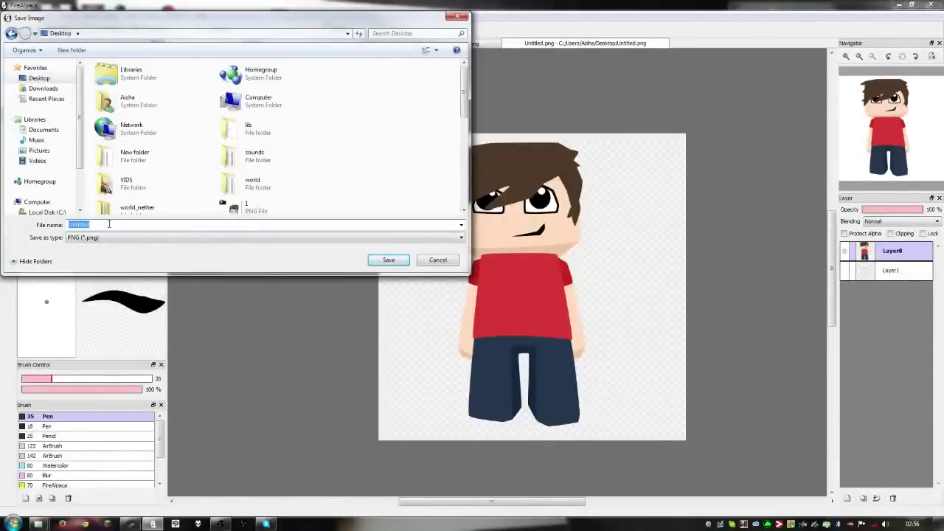
pyautogui.write('Skin di')
pyautogui.click(370, 264)
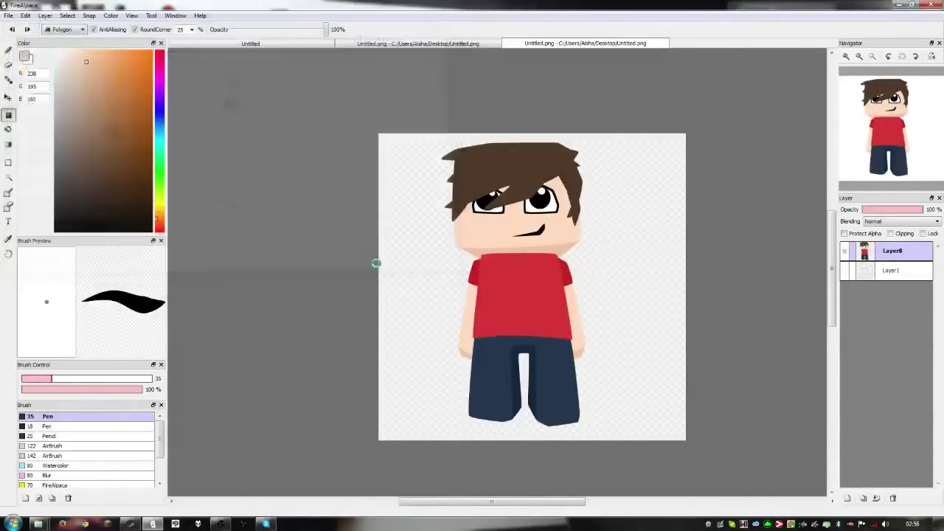